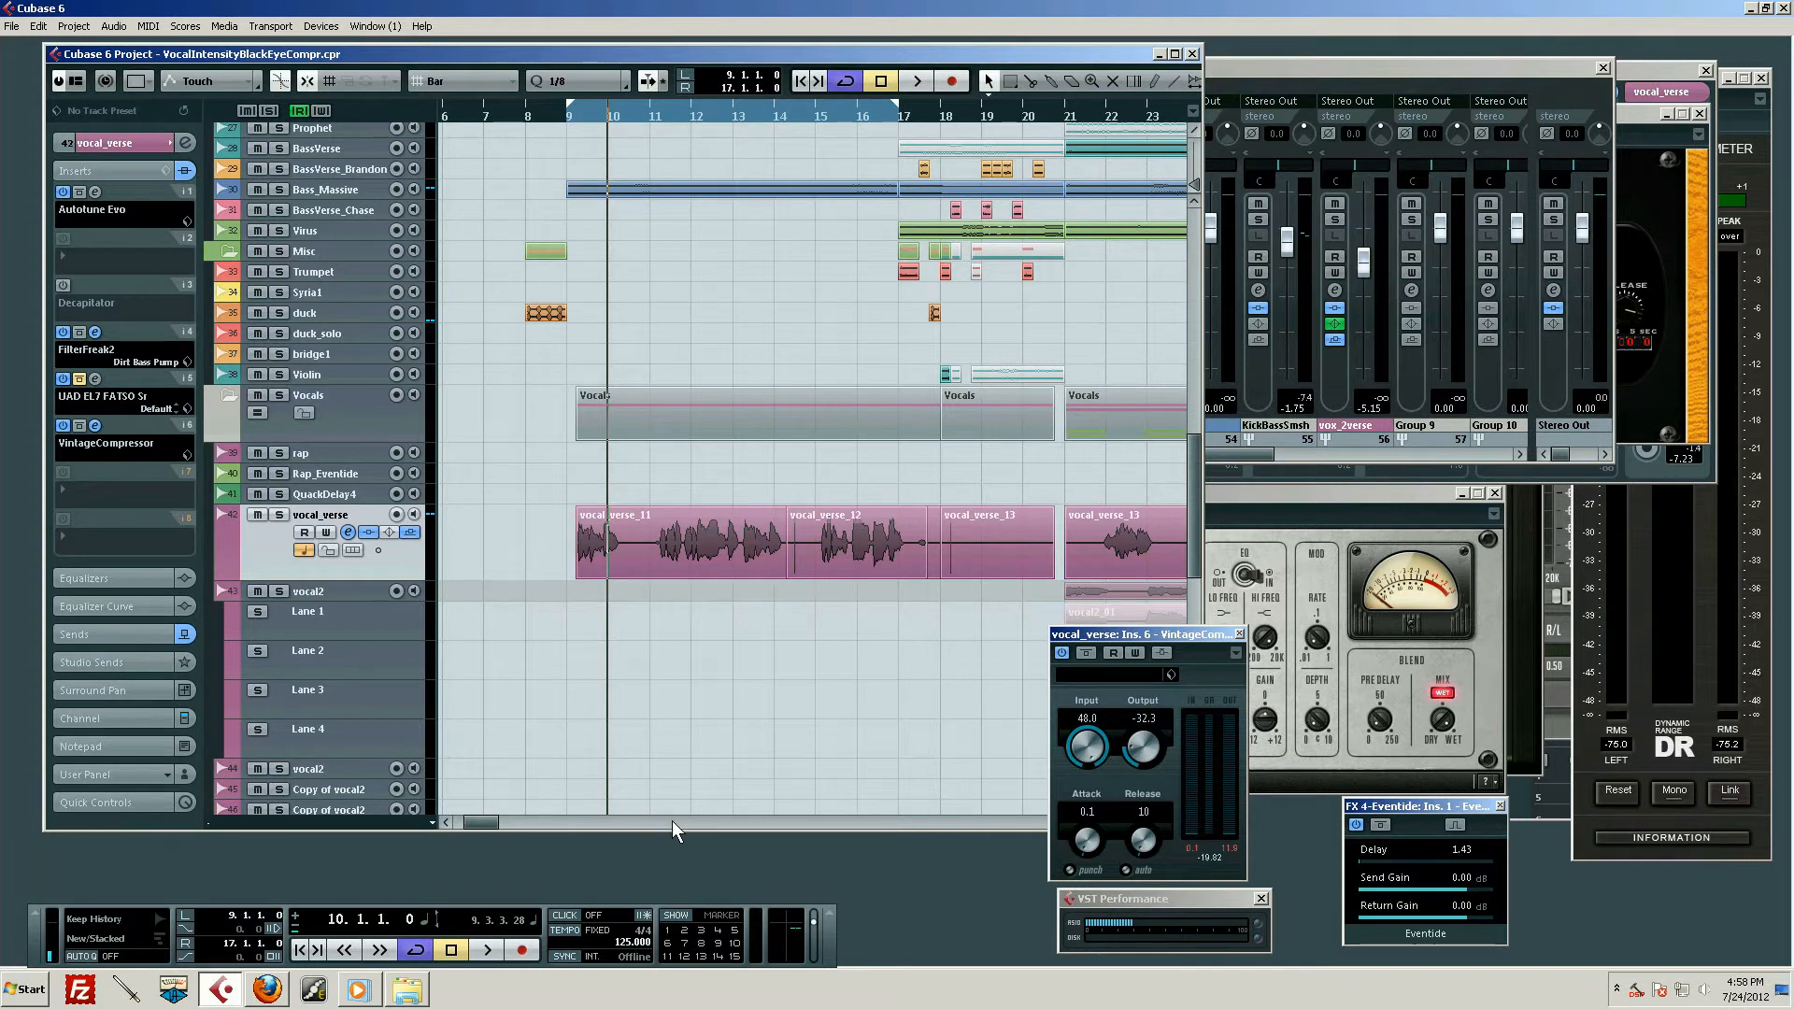
Place the playhead at bar 9, at the start of the loop range
{"action": "left_click", "coordinate": [591, 538]}
{"action": "left_click", "coordinate": [564, 195]}
{"action": "left_click_drag", "start_coordinate": [602, 110], "coordinate": [568, 133]}
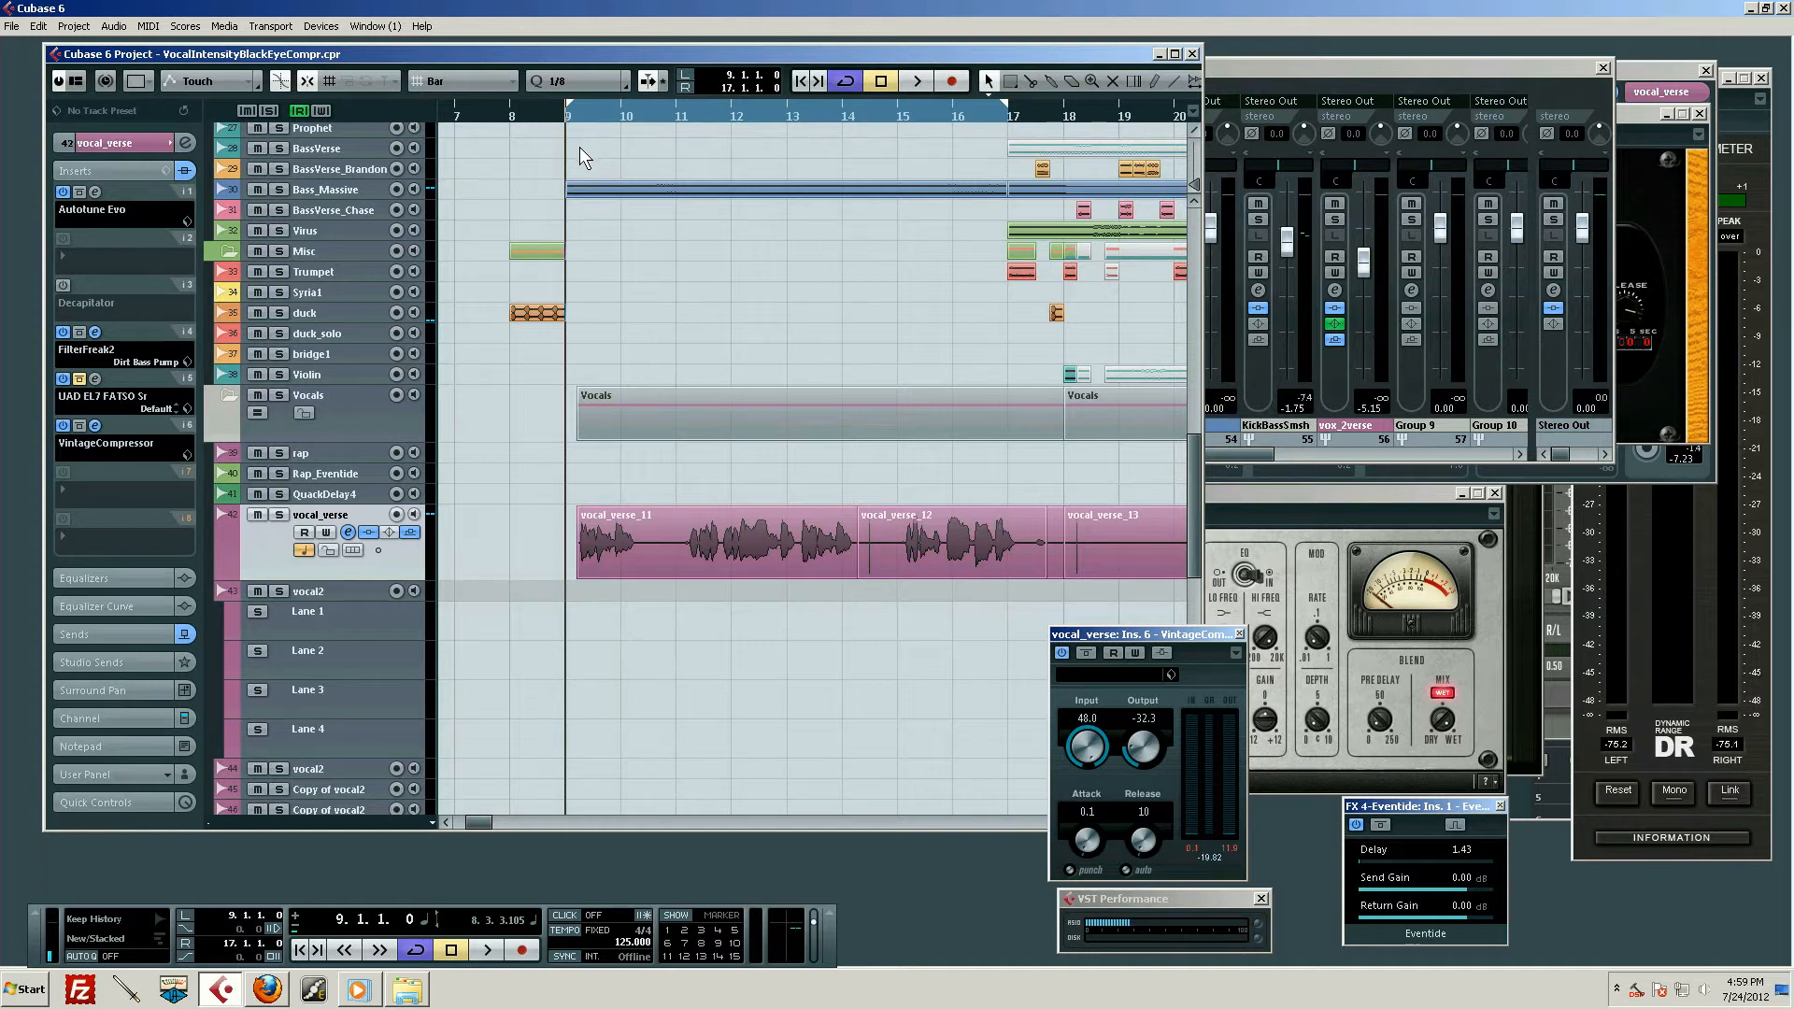
Bypass FilterFreak2 and VintageCompressor and switch off the UAD FATSO insert on the vocal_verse track
{"action": "scroll", "coordinate": [744, 464], "scroll_direction": "down", "scroll_amount": 3}
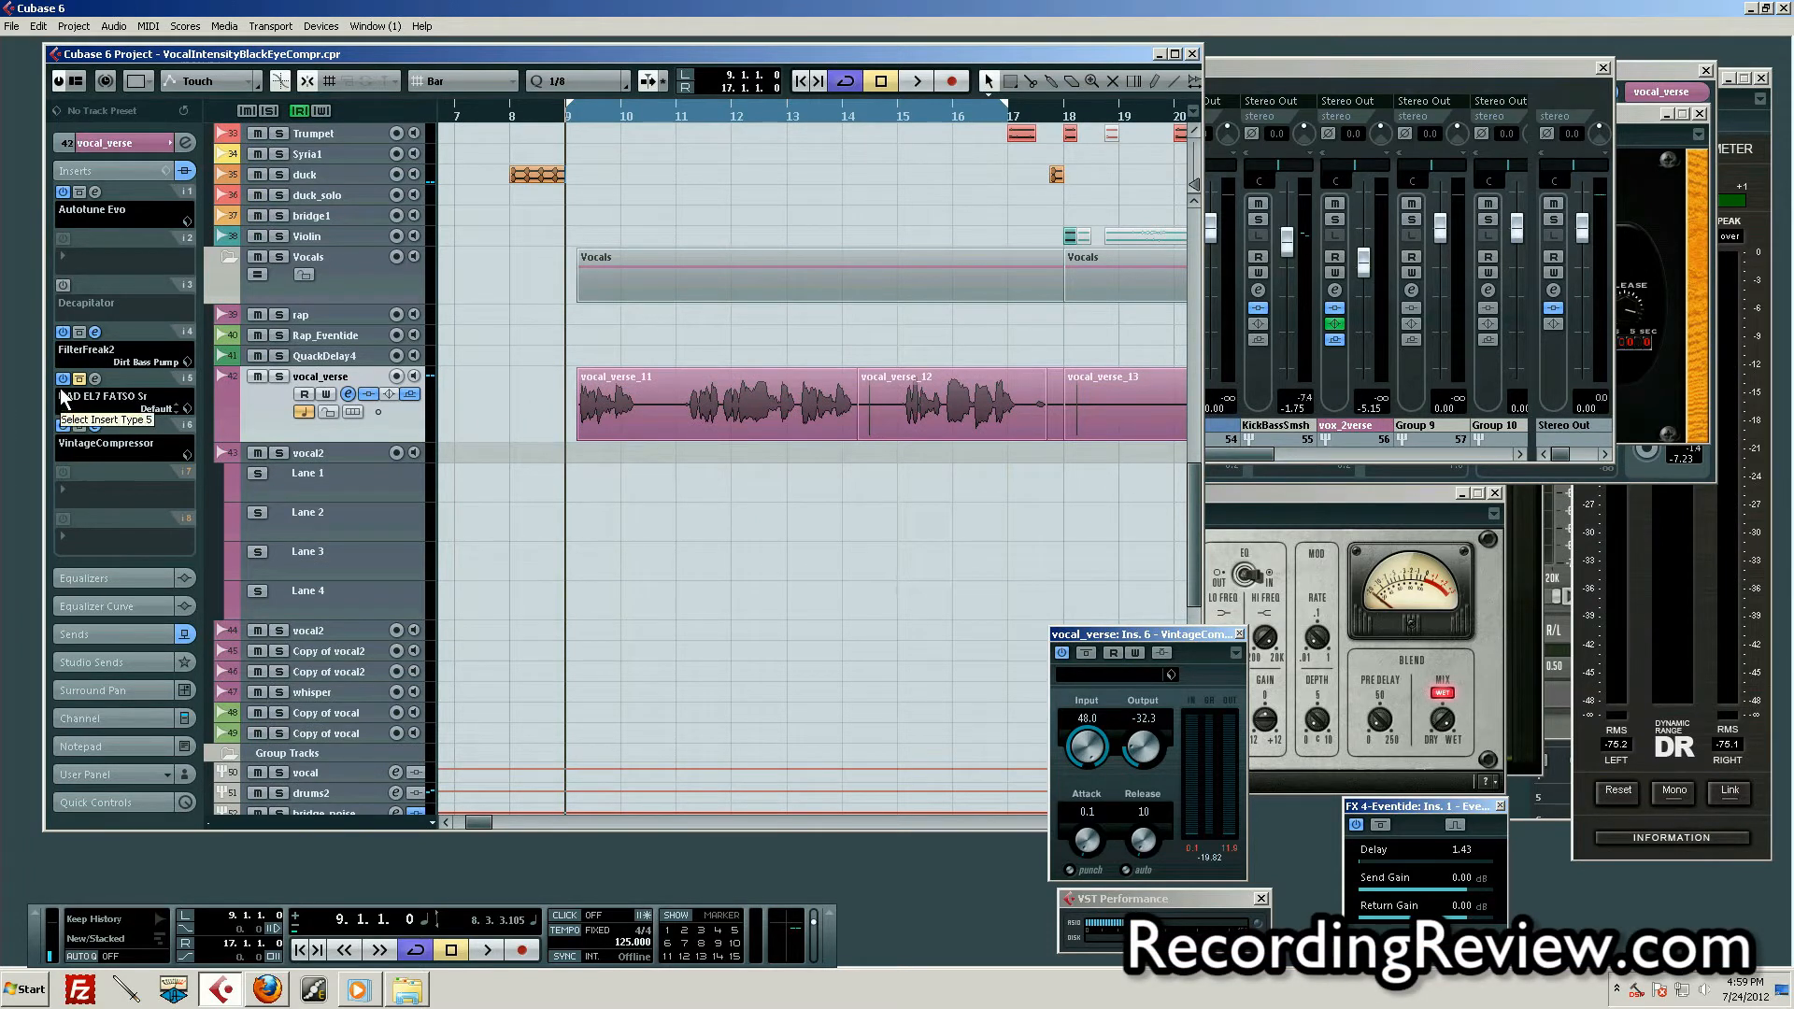
{"action": "left_click", "coordinate": [79, 425]}
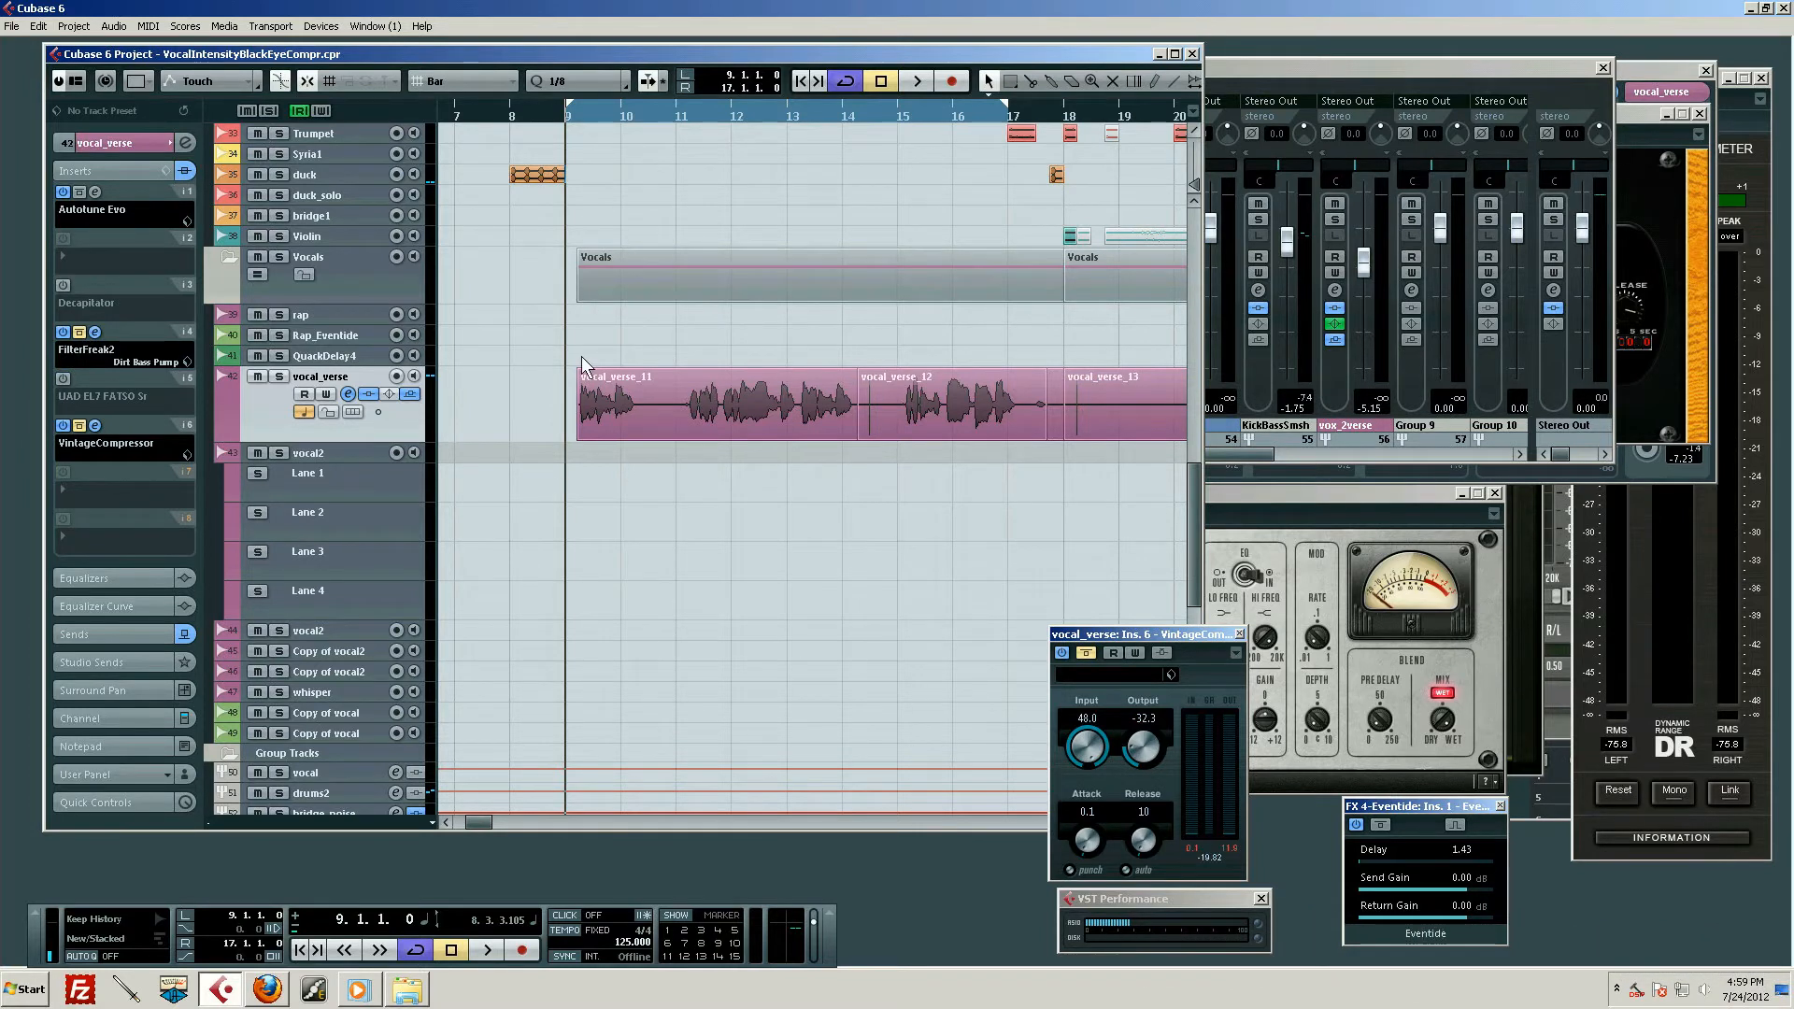
{"action": "scroll", "coordinate": [584, 393], "scroll_direction": "up", "scroll_amount": 6}
{"action": "scroll", "coordinate": [589, 419], "scroll_direction": "down", "scroll_amount": 4}
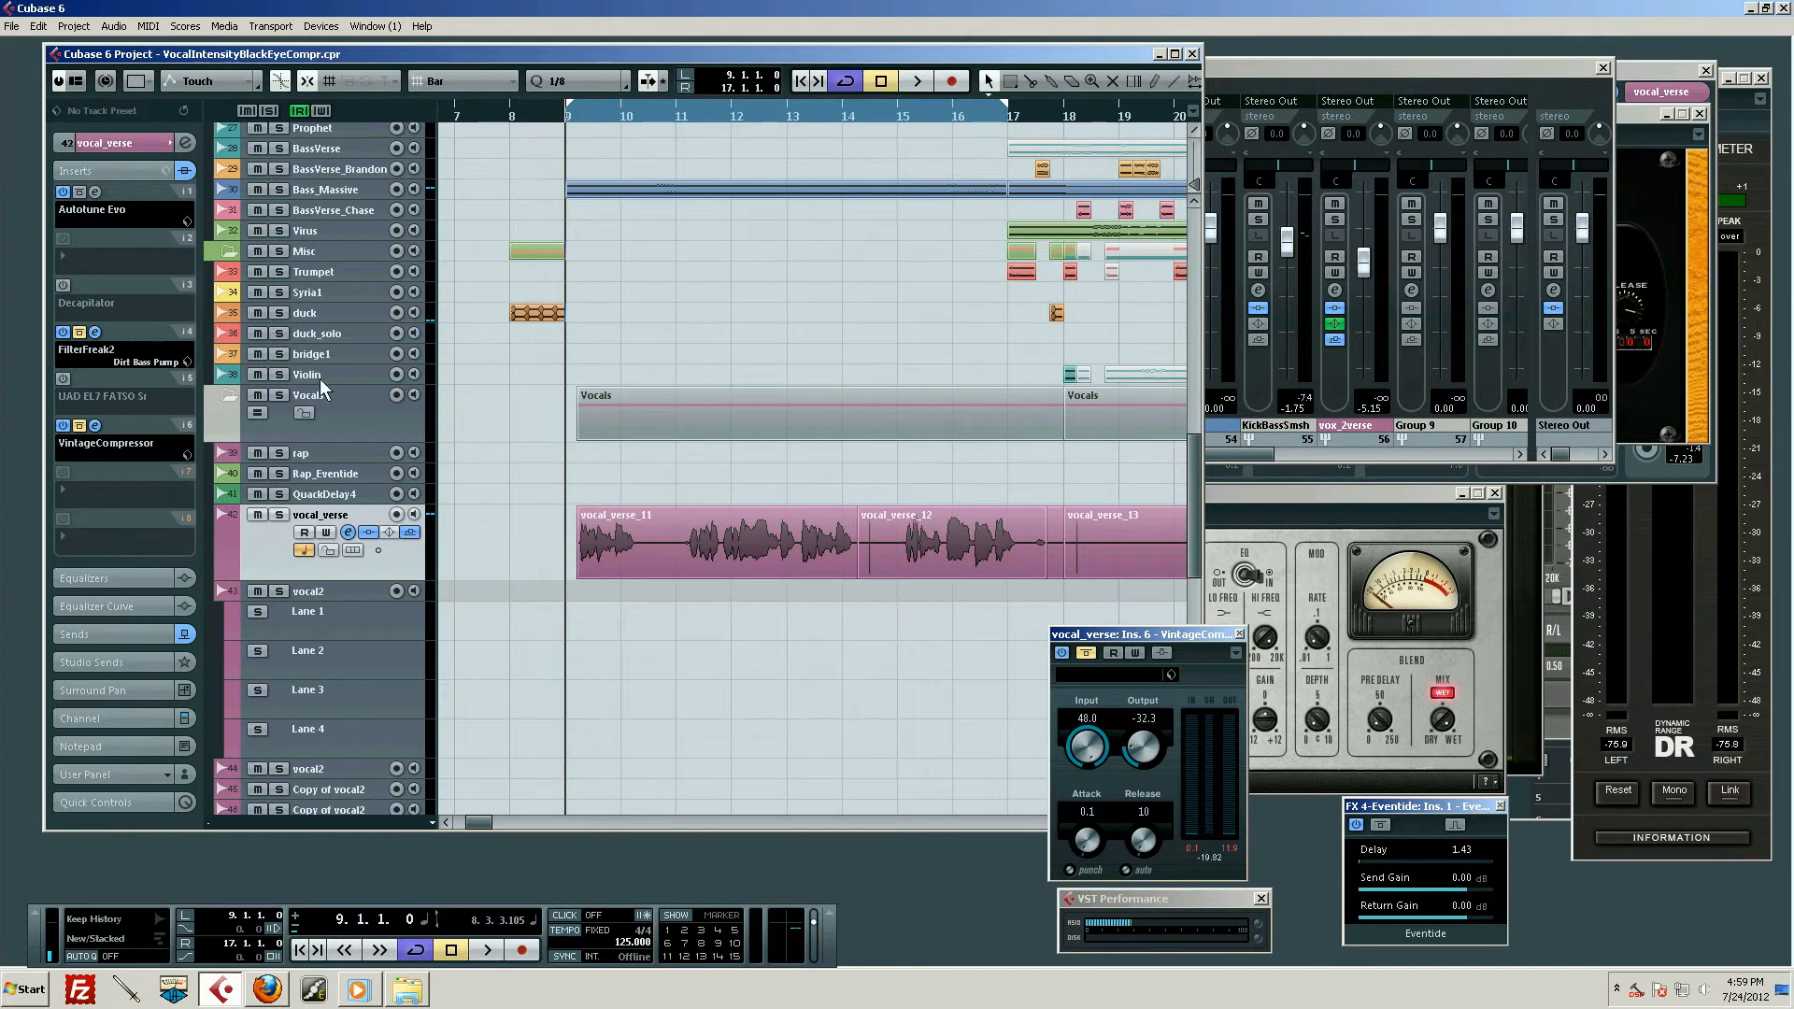
Show the vocal_verse channel fader and play the verse from bar 9 with the effects bypassed, stopping before bar 17
{"action": "left_click", "coordinate": [105, 717]}
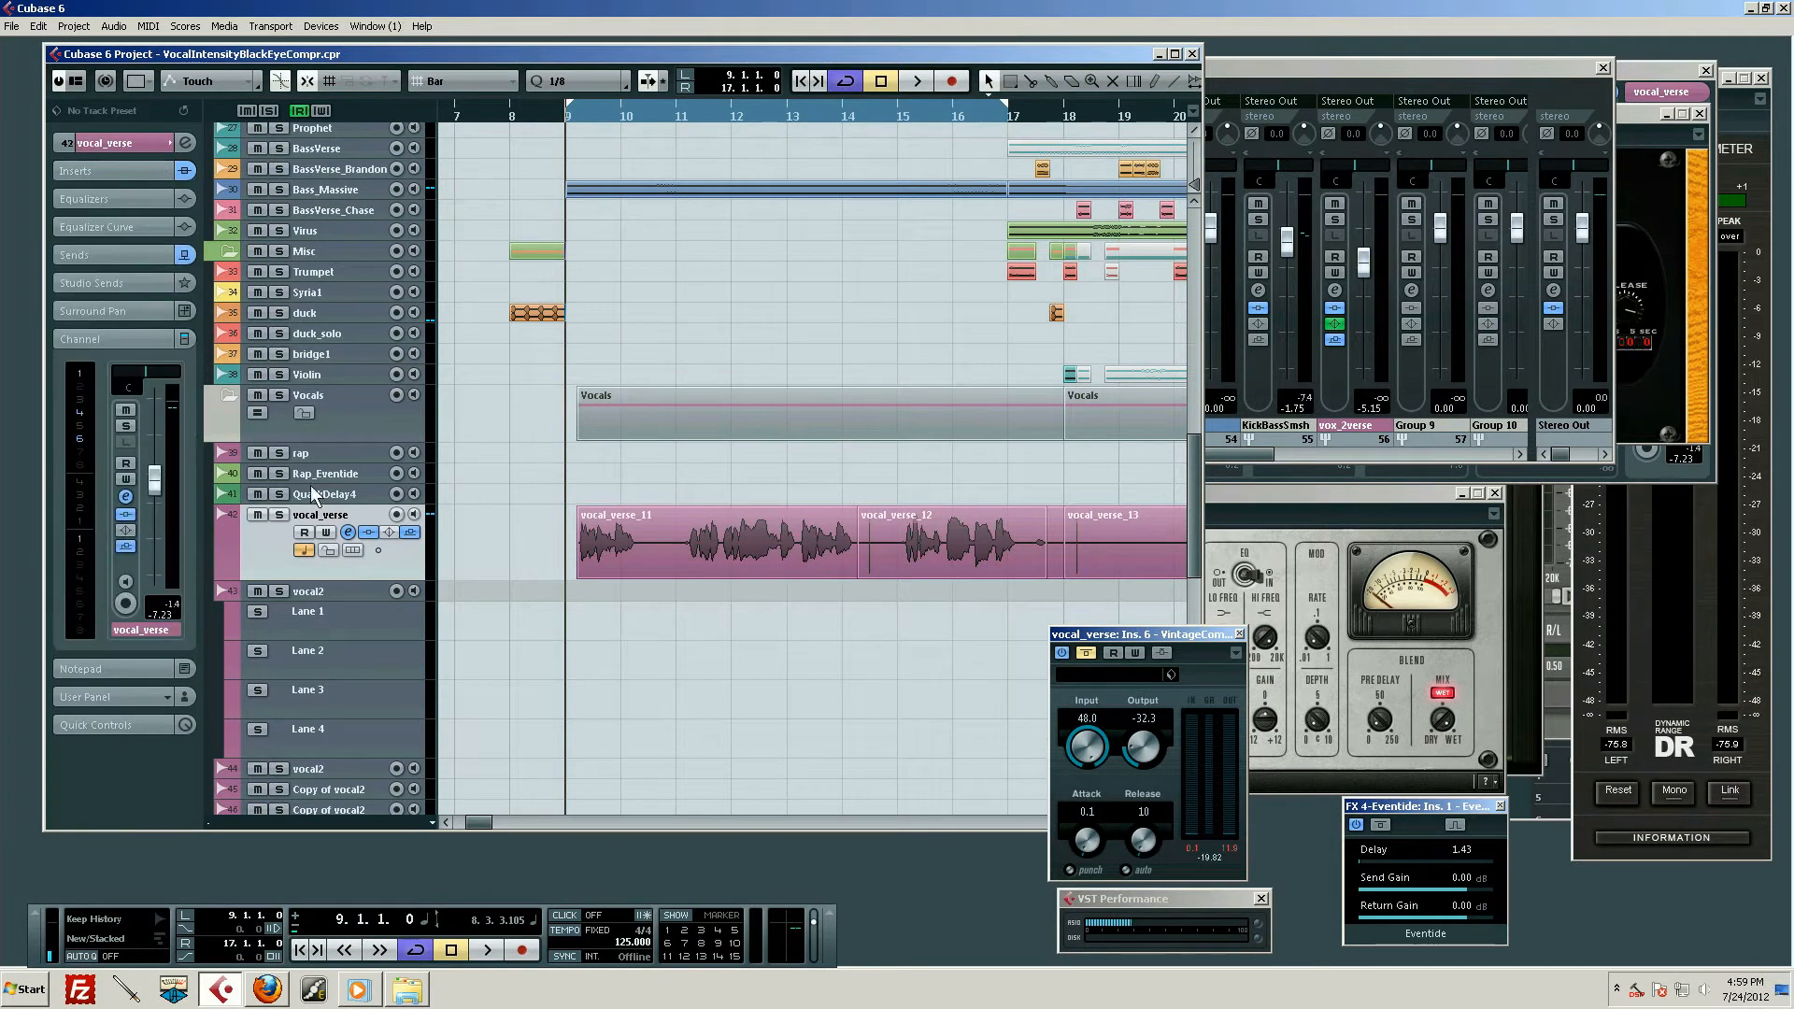
{"action": "key", "text": "space"}
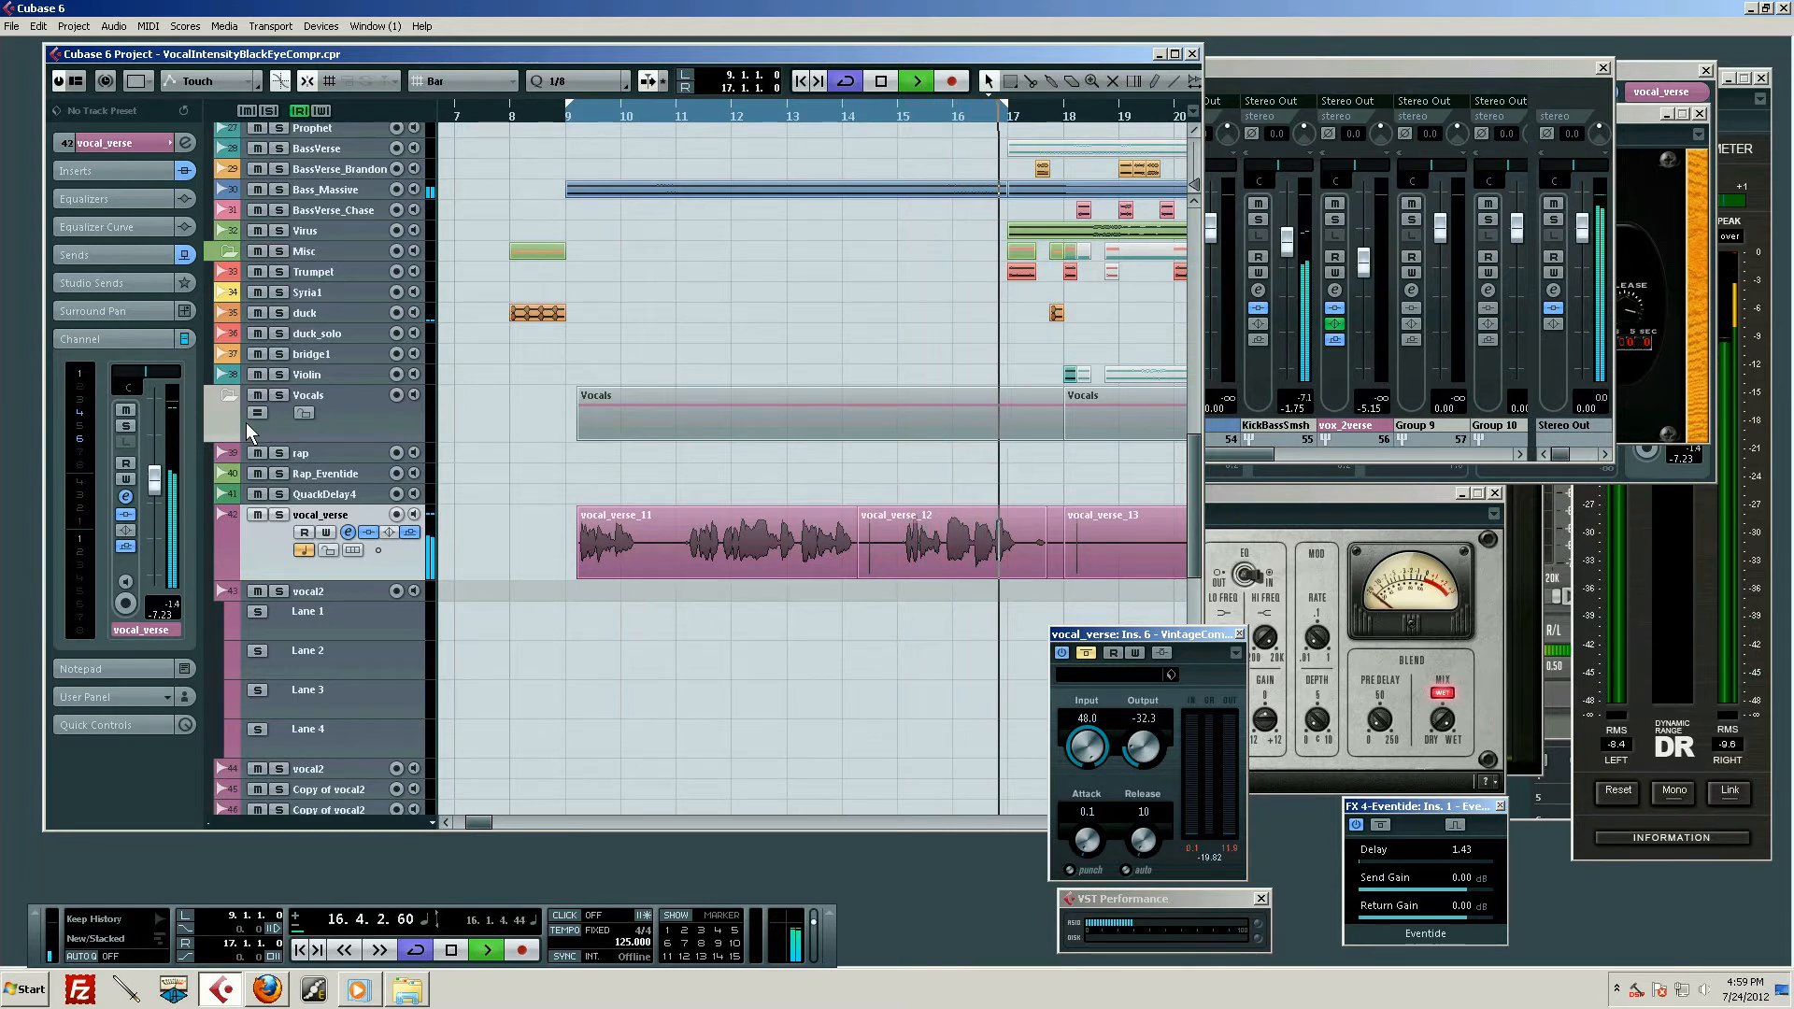
{"action": "key", "text": "space"}
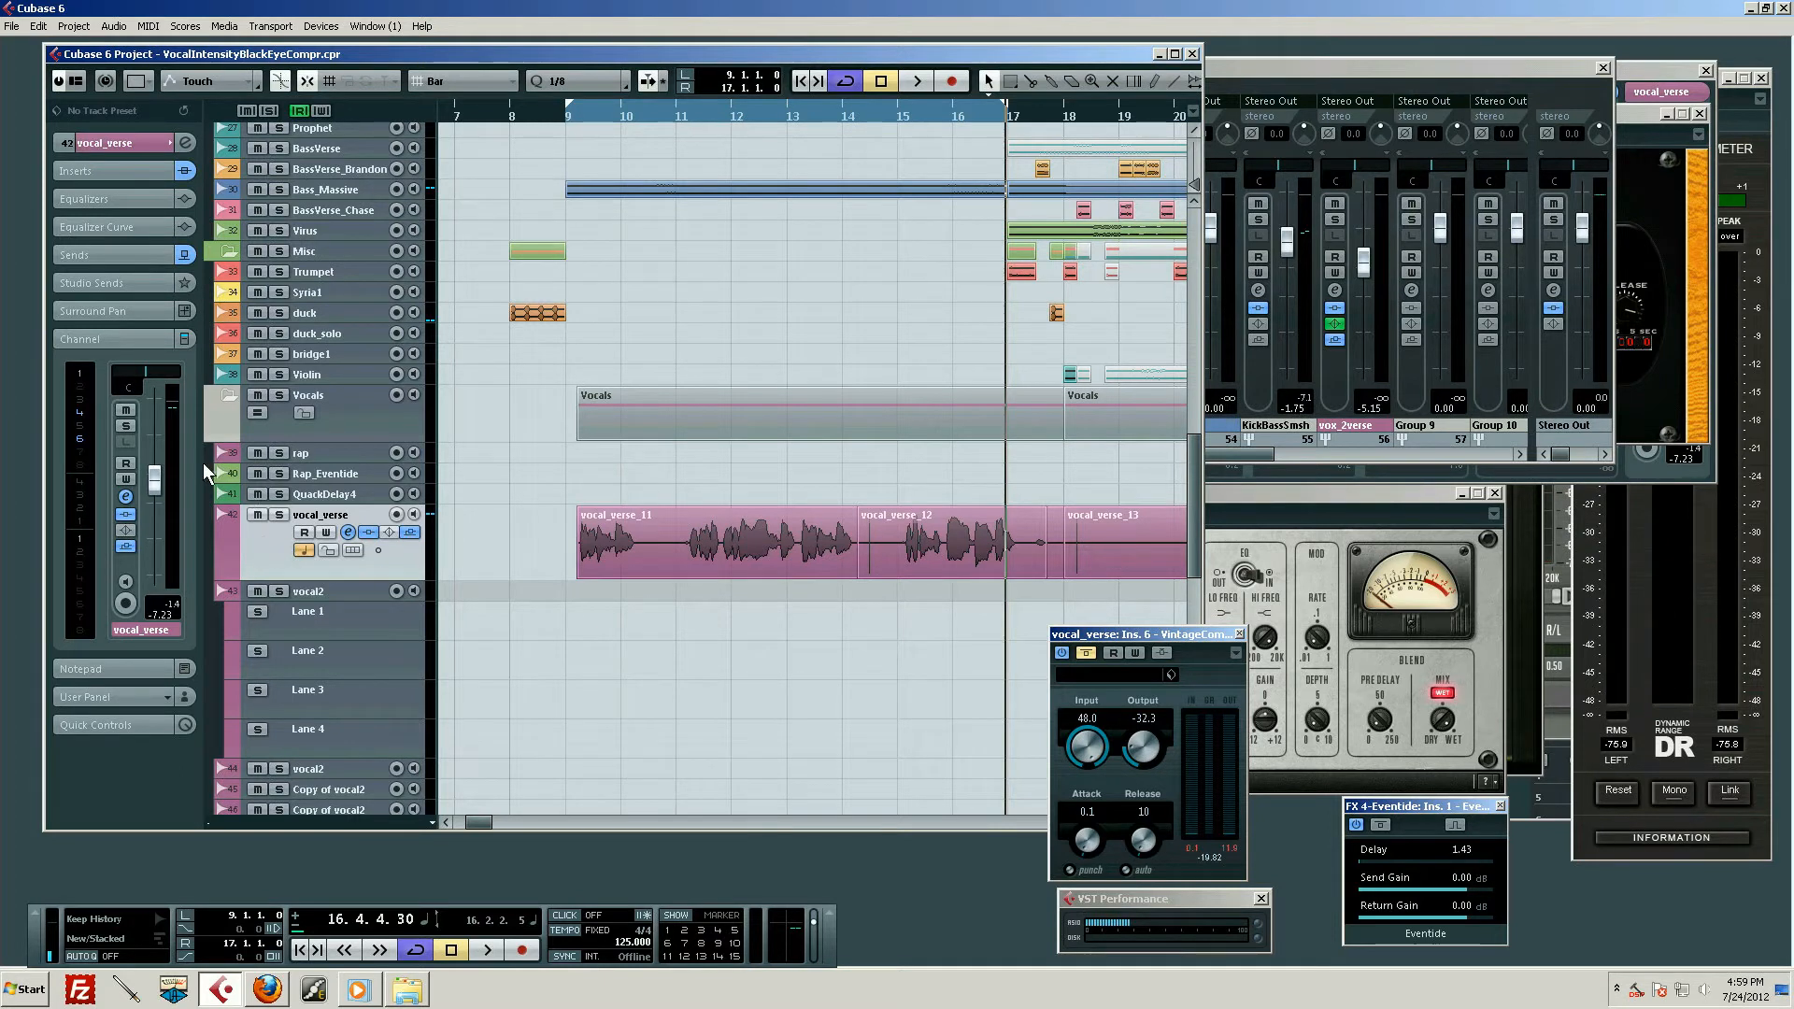
Take FilterFreak2 out of bypass on the vocal_verse track and open its plug-in window
{"action": "left_click", "coordinate": [119, 169]}
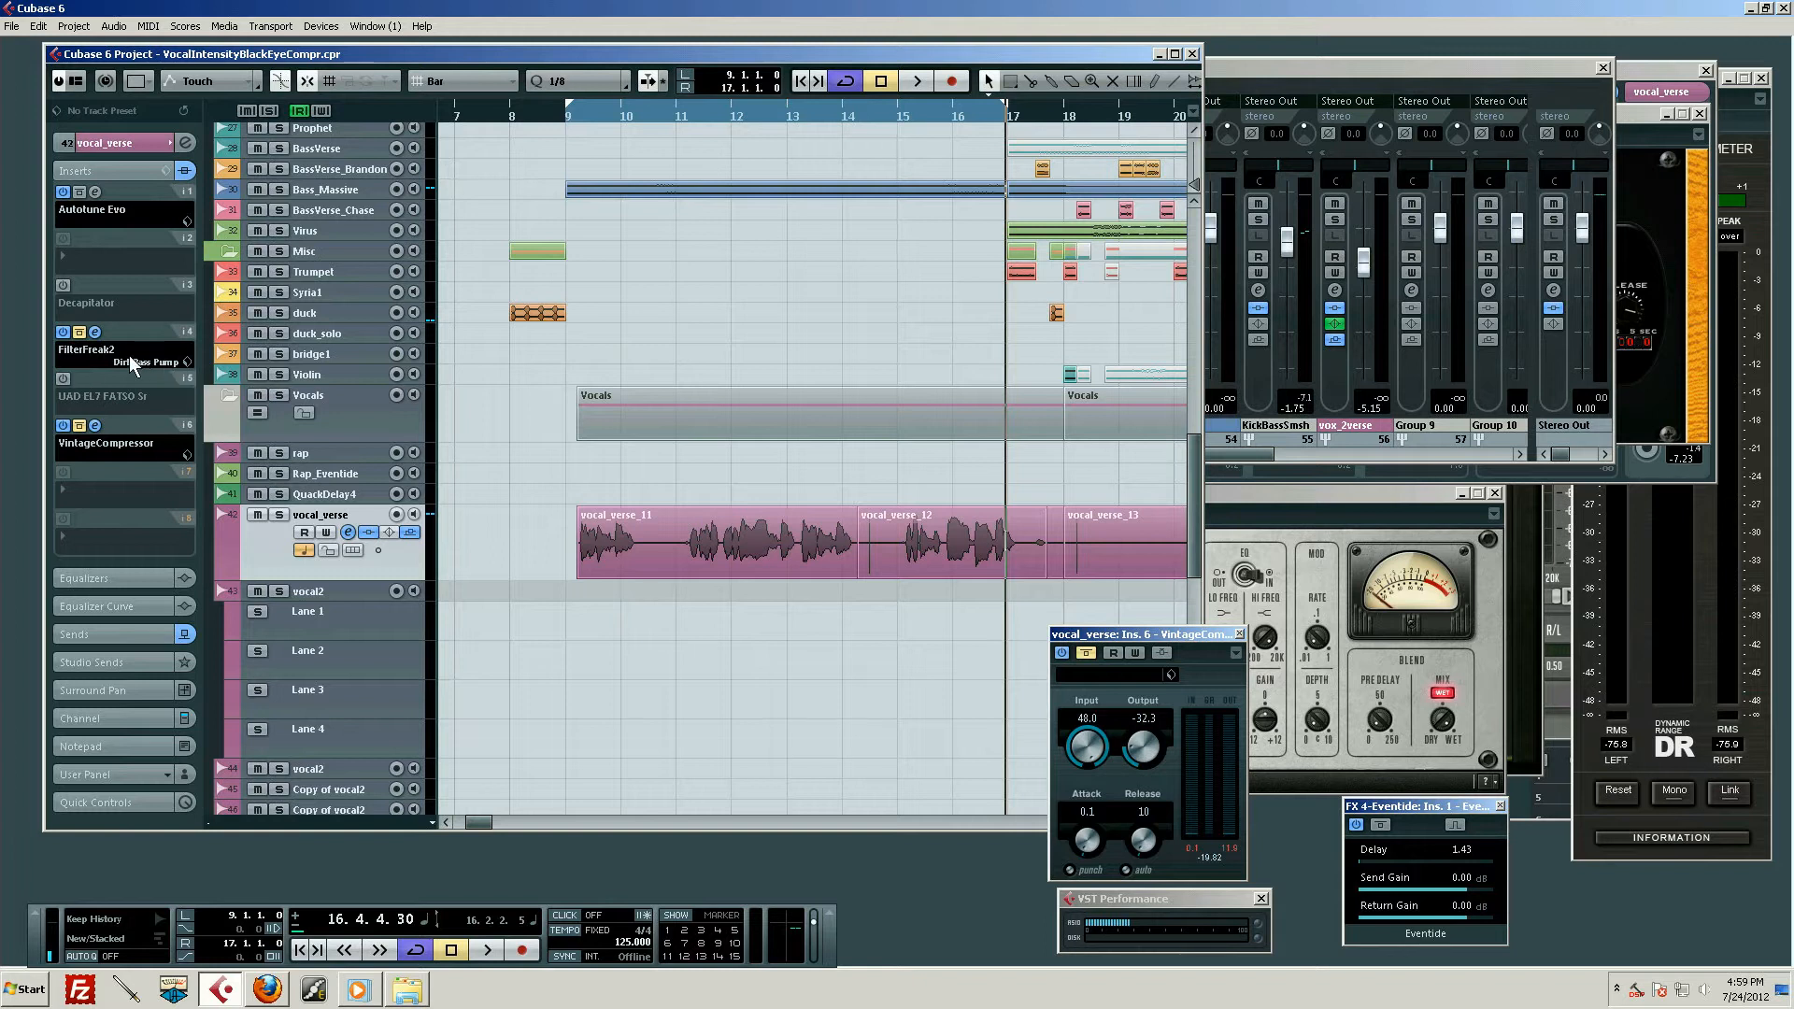
{"action": "left_click", "coordinate": [80, 333]}
{"action": "left_click", "coordinate": [94, 333]}
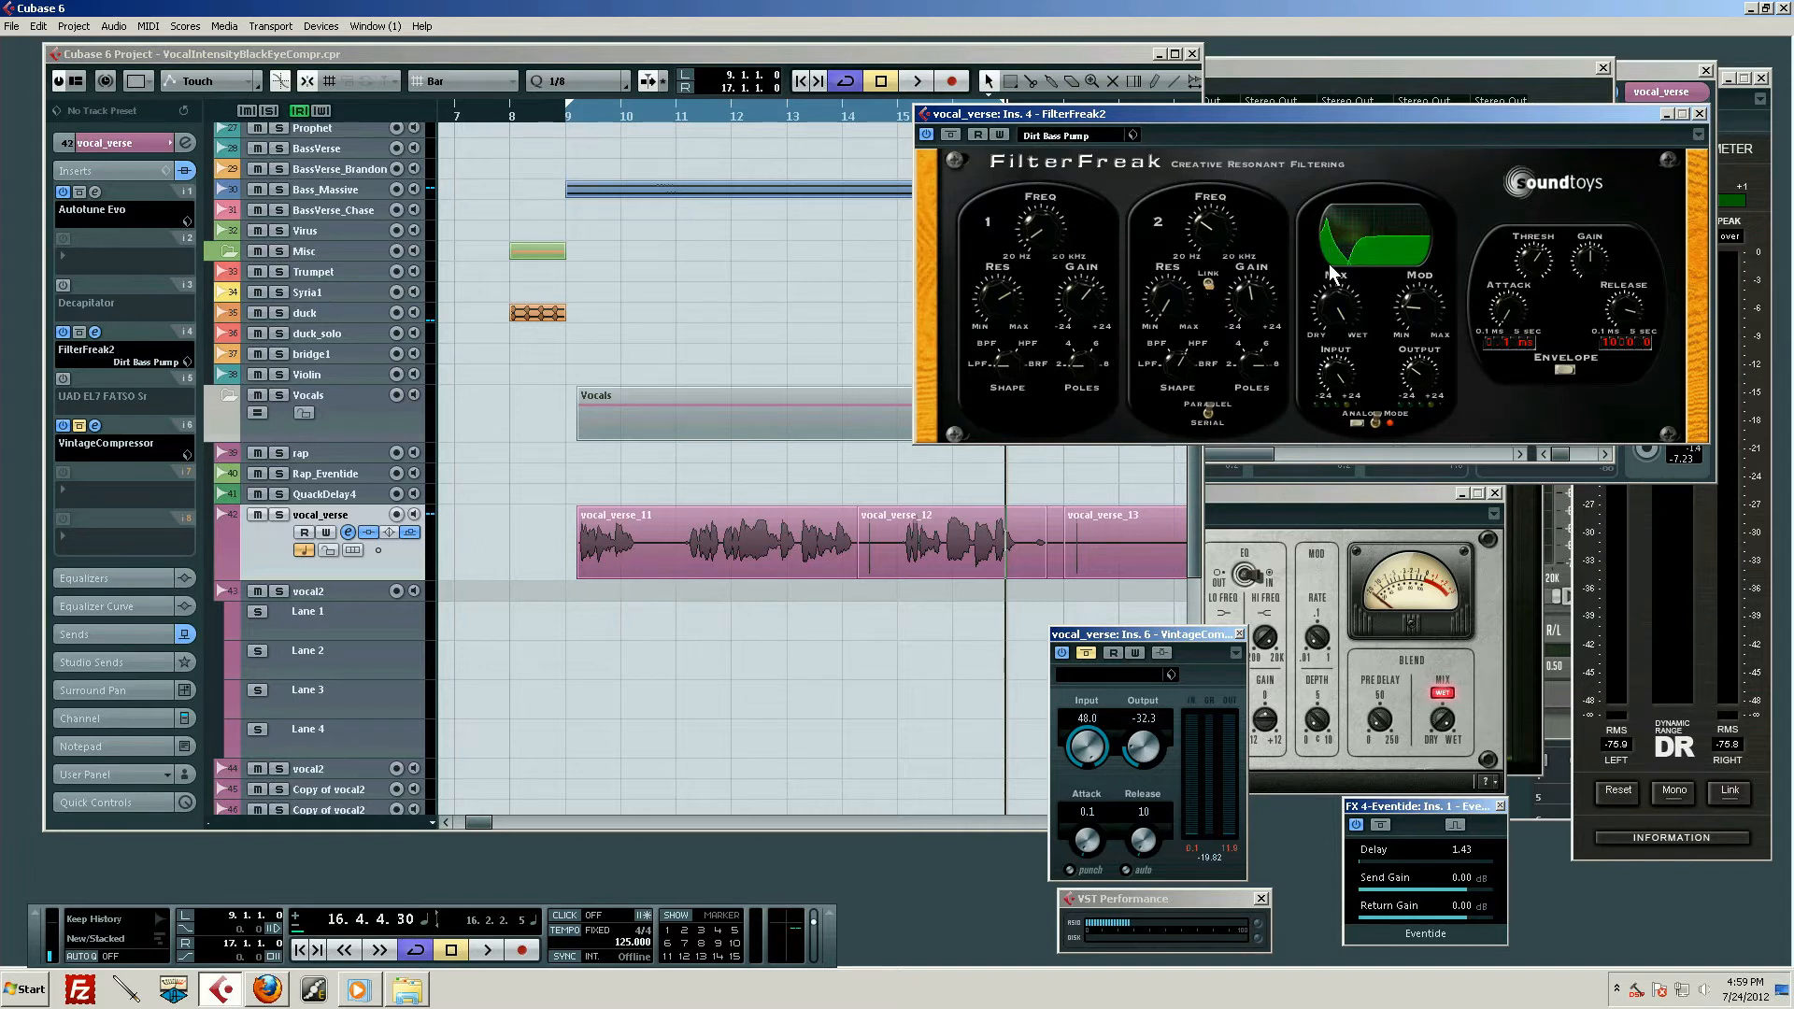
Play the verse with FilterFreak2 active, stop before bar 17 and close the plug-in window
{"action": "left_click", "coordinate": [542, 109]}
{"action": "key", "text": "space"}
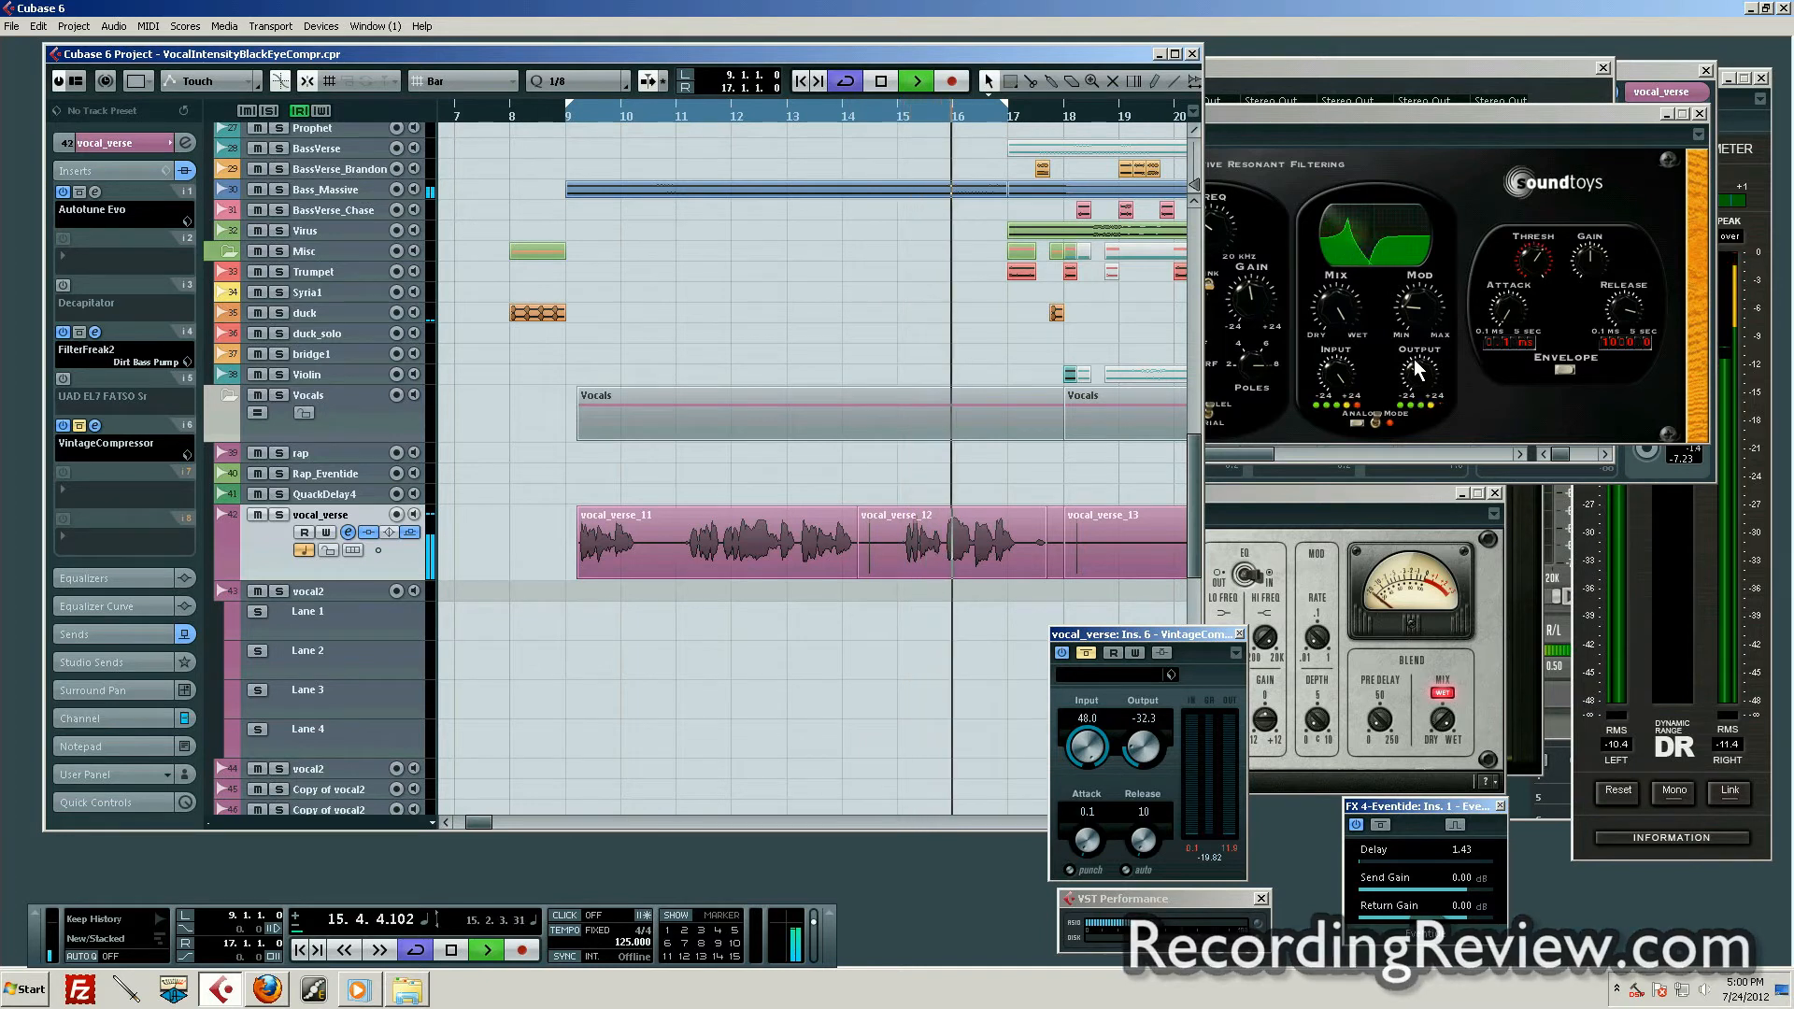
{"action": "key", "text": "space"}
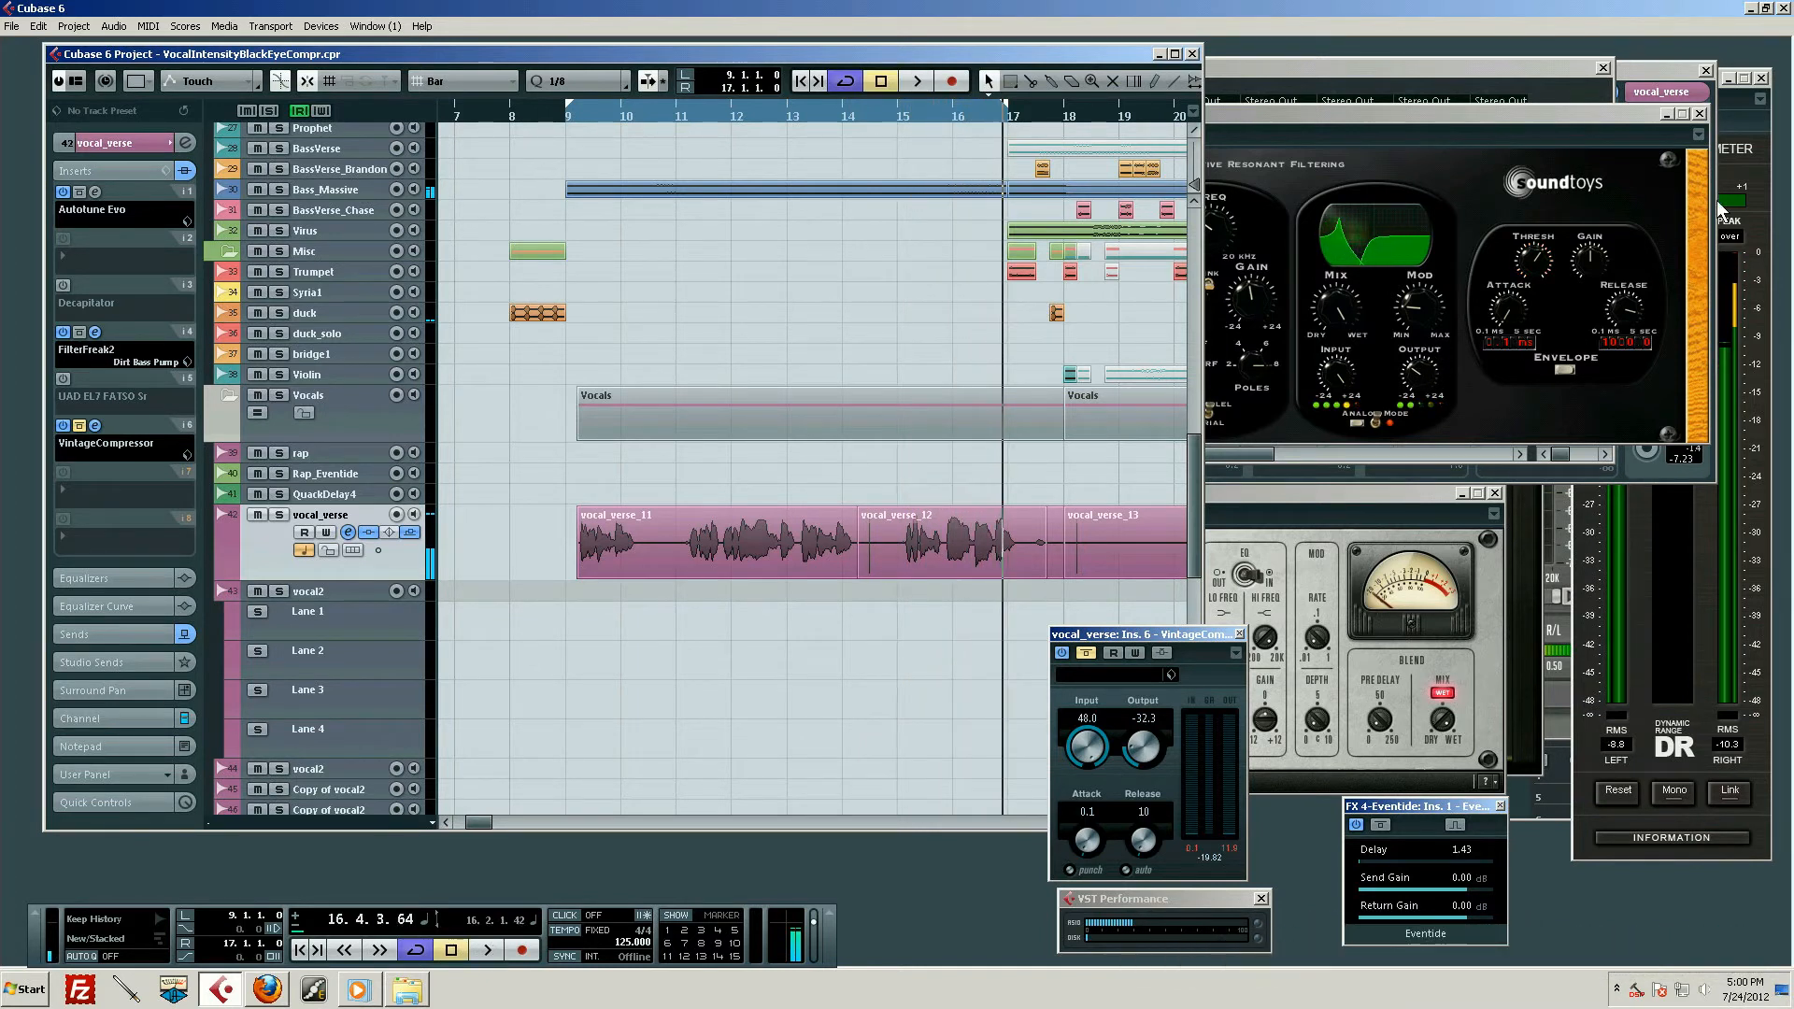
{"action": "left_click", "coordinate": [1529, 148]}
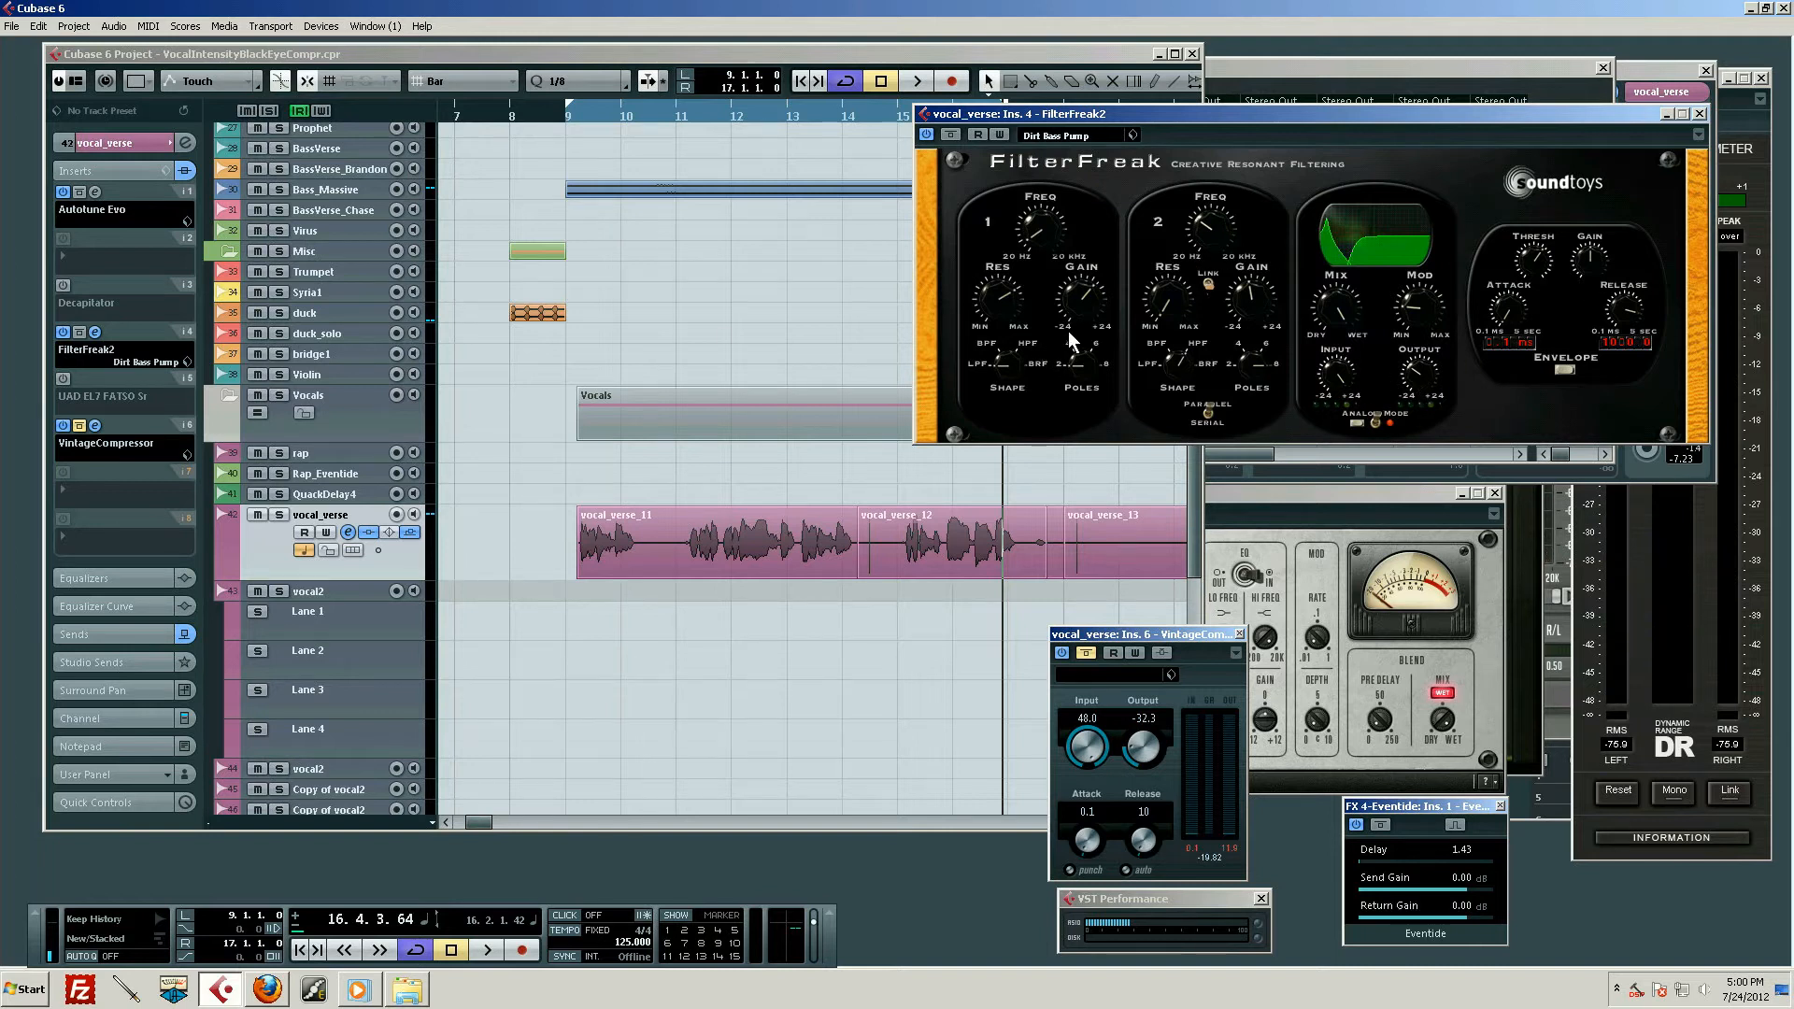
{"action": "left_click", "coordinate": [1699, 113]}
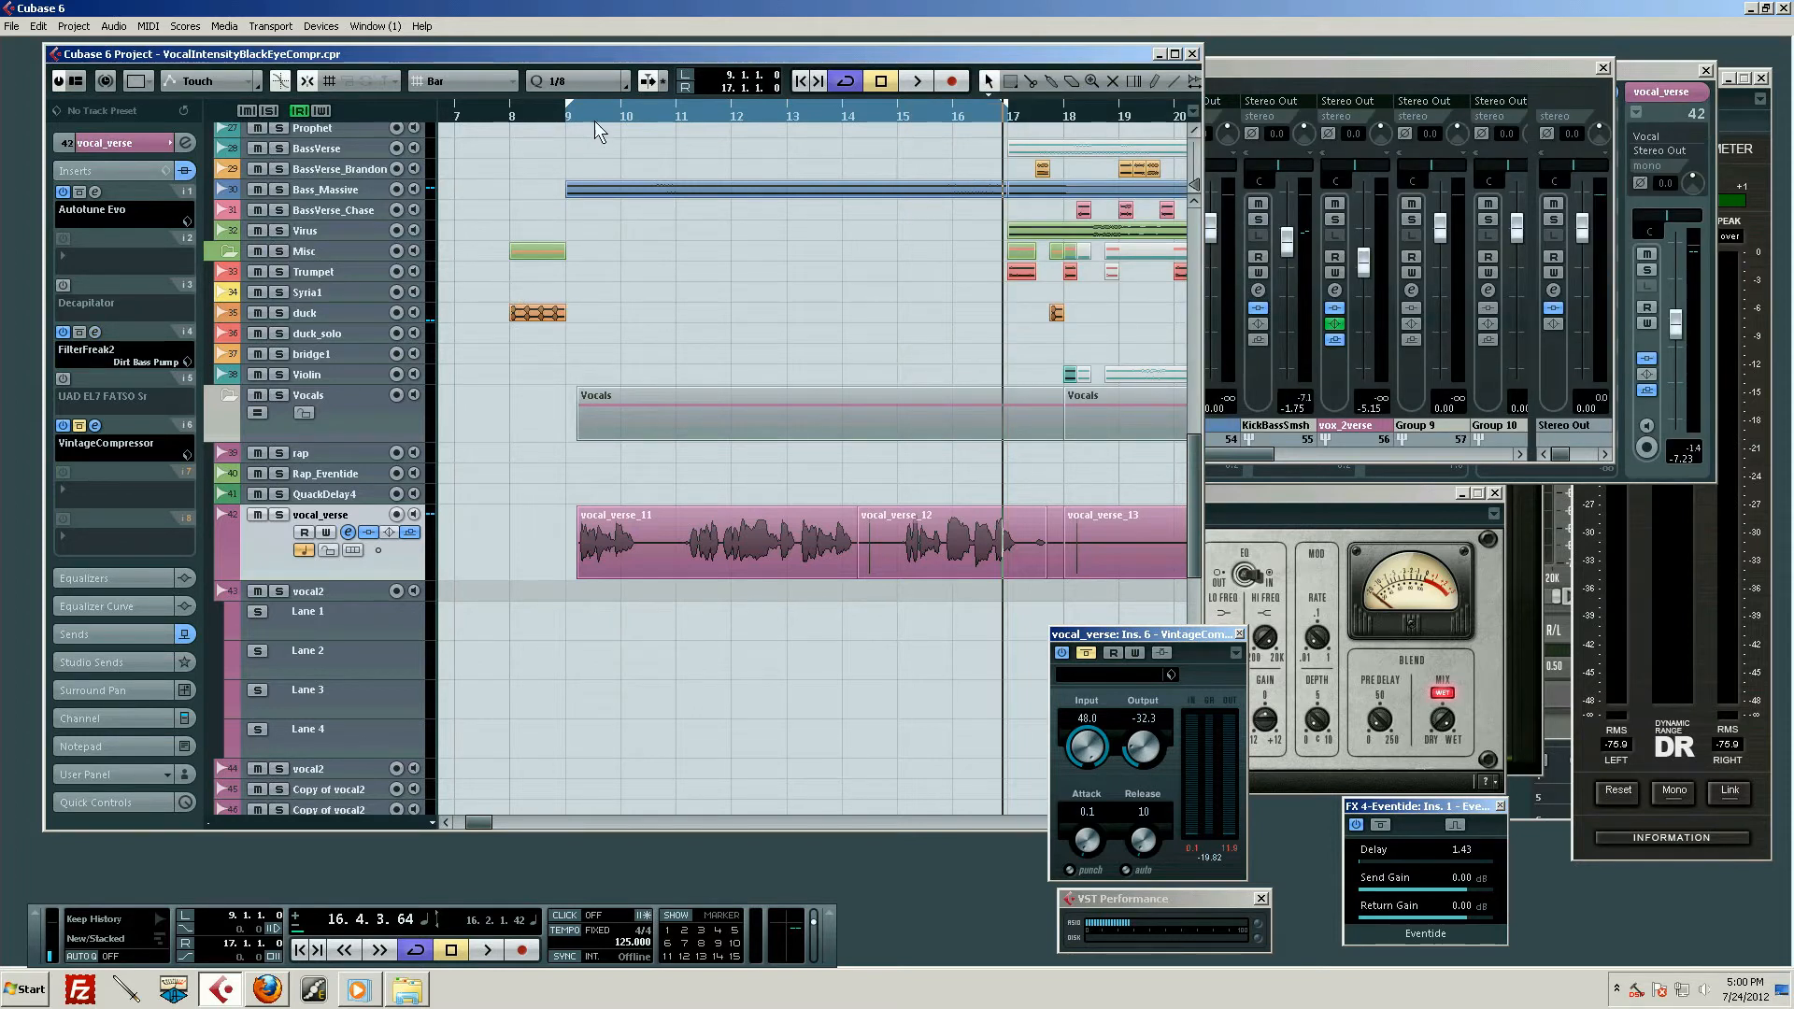
Return the playhead to bar 9
{"action": "left_click_drag", "start_coordinate": [571, 116], "coordinate": [563, 127]}
{"action": "key", "text": "KP_1"}
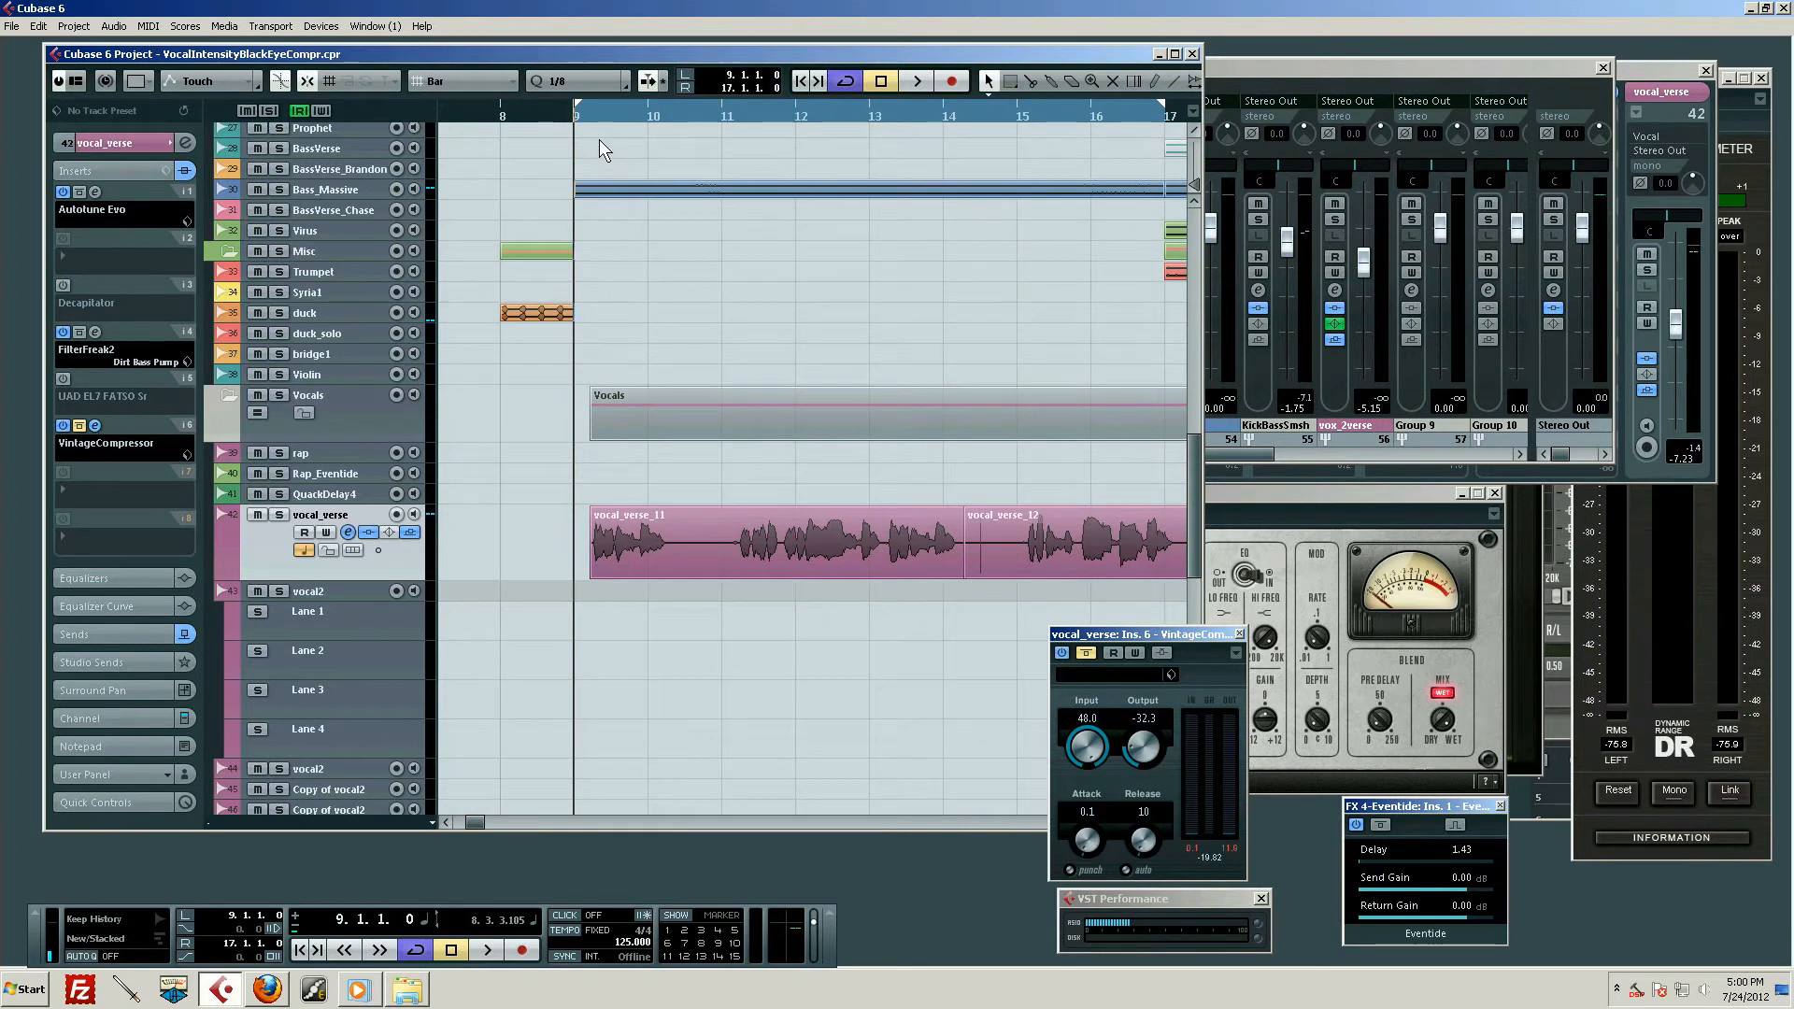
{"action": "left_click_drag", "start_coordinate": [636, 116], "coordinate": [580, 129]}
{"action": "key", "text": "KP_1"}
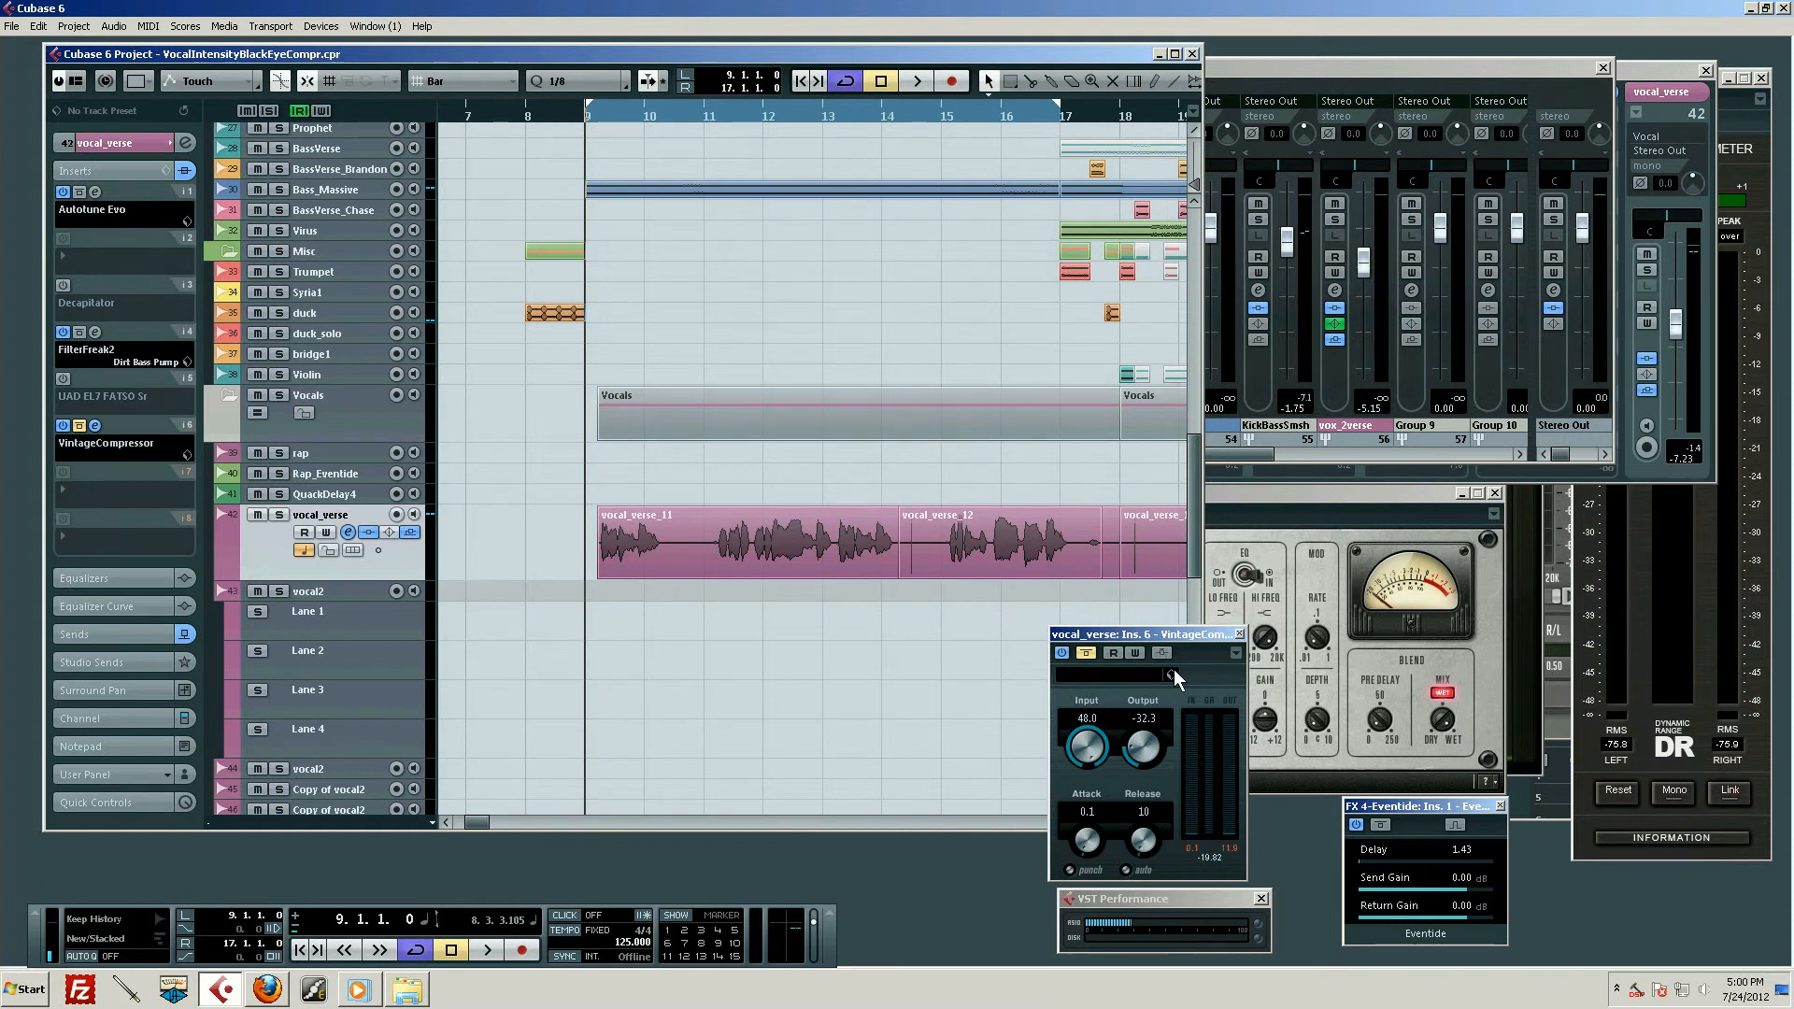
Move the VintageCompressor window clear of the arrangement and take the compressor out of bypass on the vocal_verse track
{"action": "left_click_drag", "start_coordinate": [1174, 651], "coordinate": [1375, 643]}
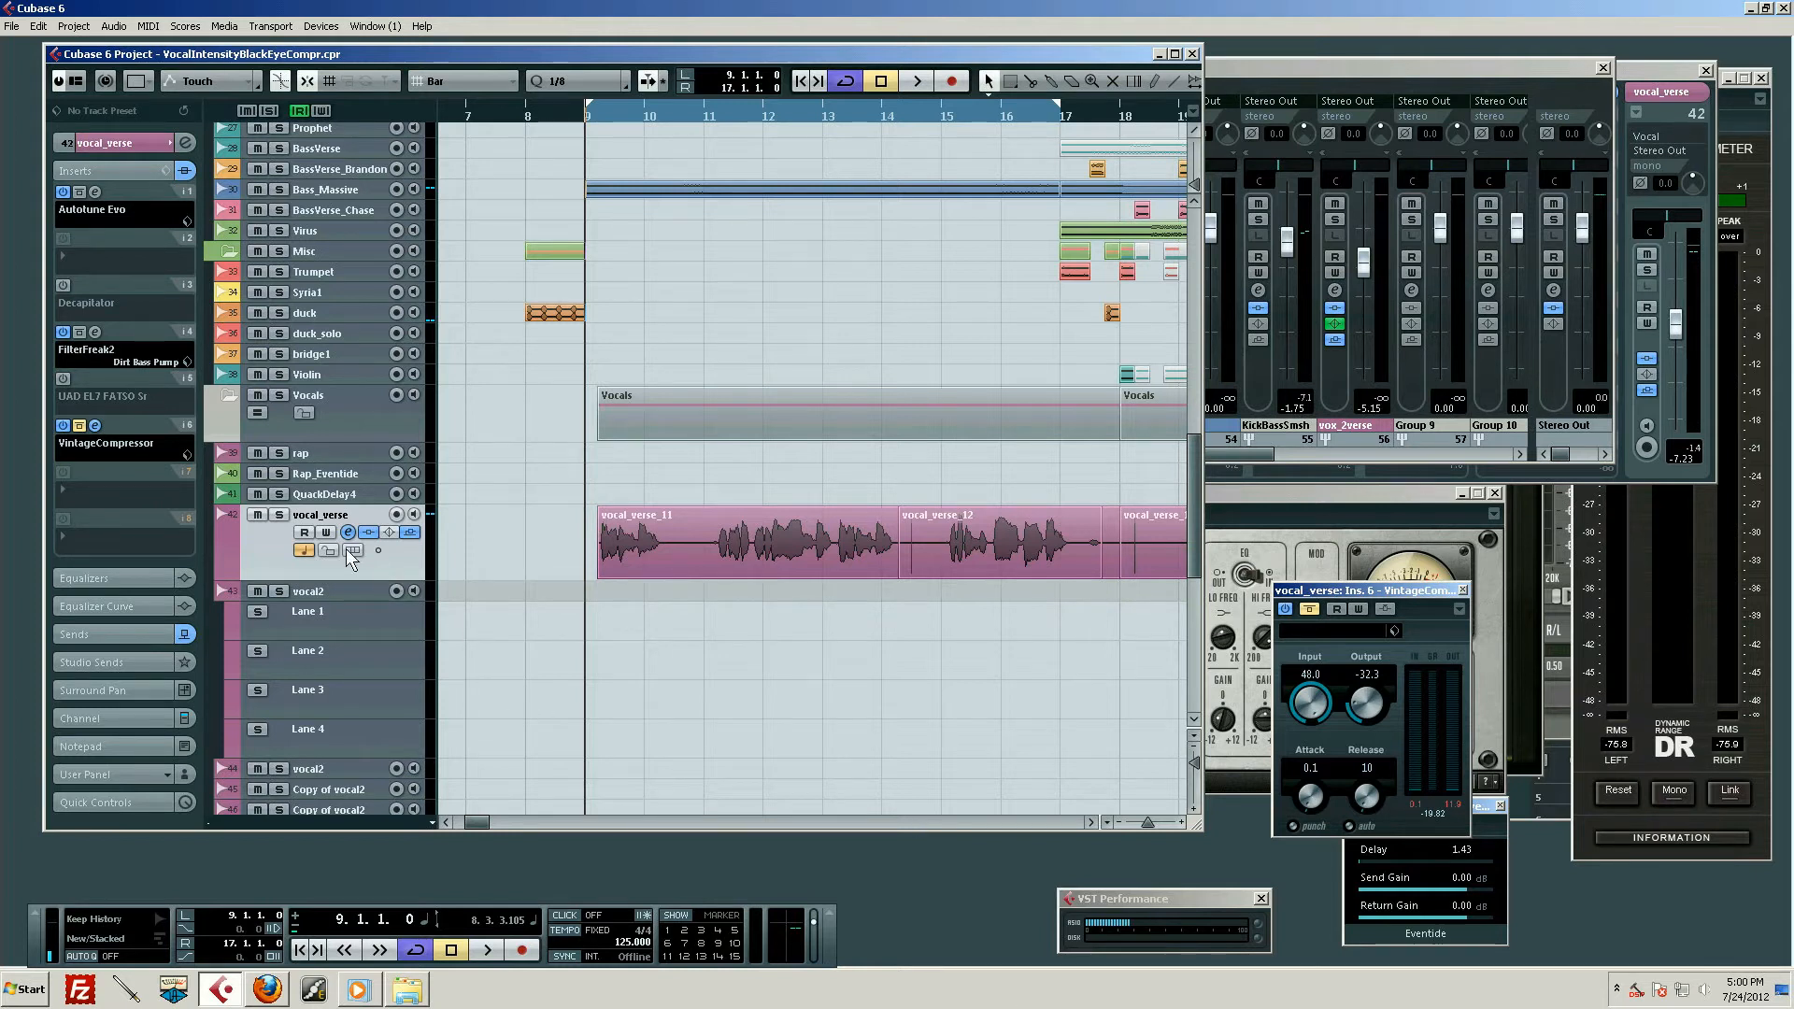
{"action": "scroll", "coordinate": [826, 617], "scroll_direction": "down", "scroll_amount": 3}
{"action": "scroll", "coordinate": [820, 620], "scroll_direction": "up", "scroll_amount": 3}
{"action": "left_click", "coordinate": [695, 548]}
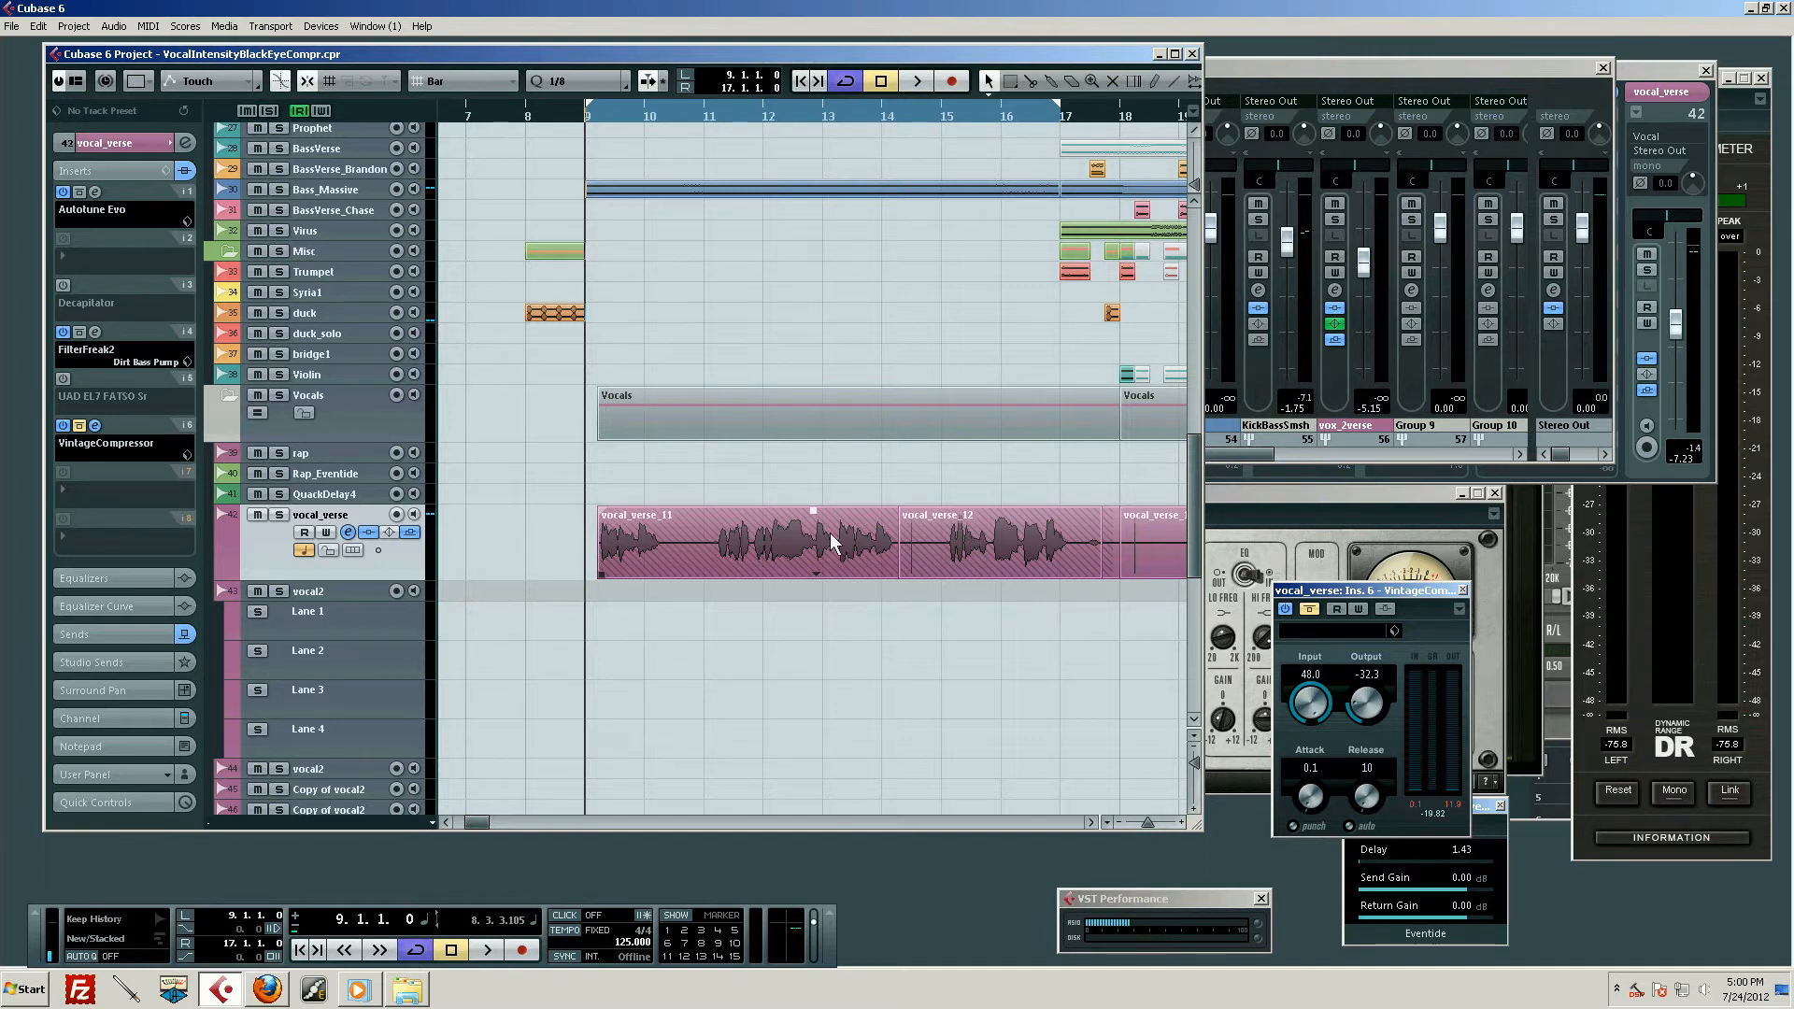
{"action": "left_click", "coordinate": [1122, 662]}
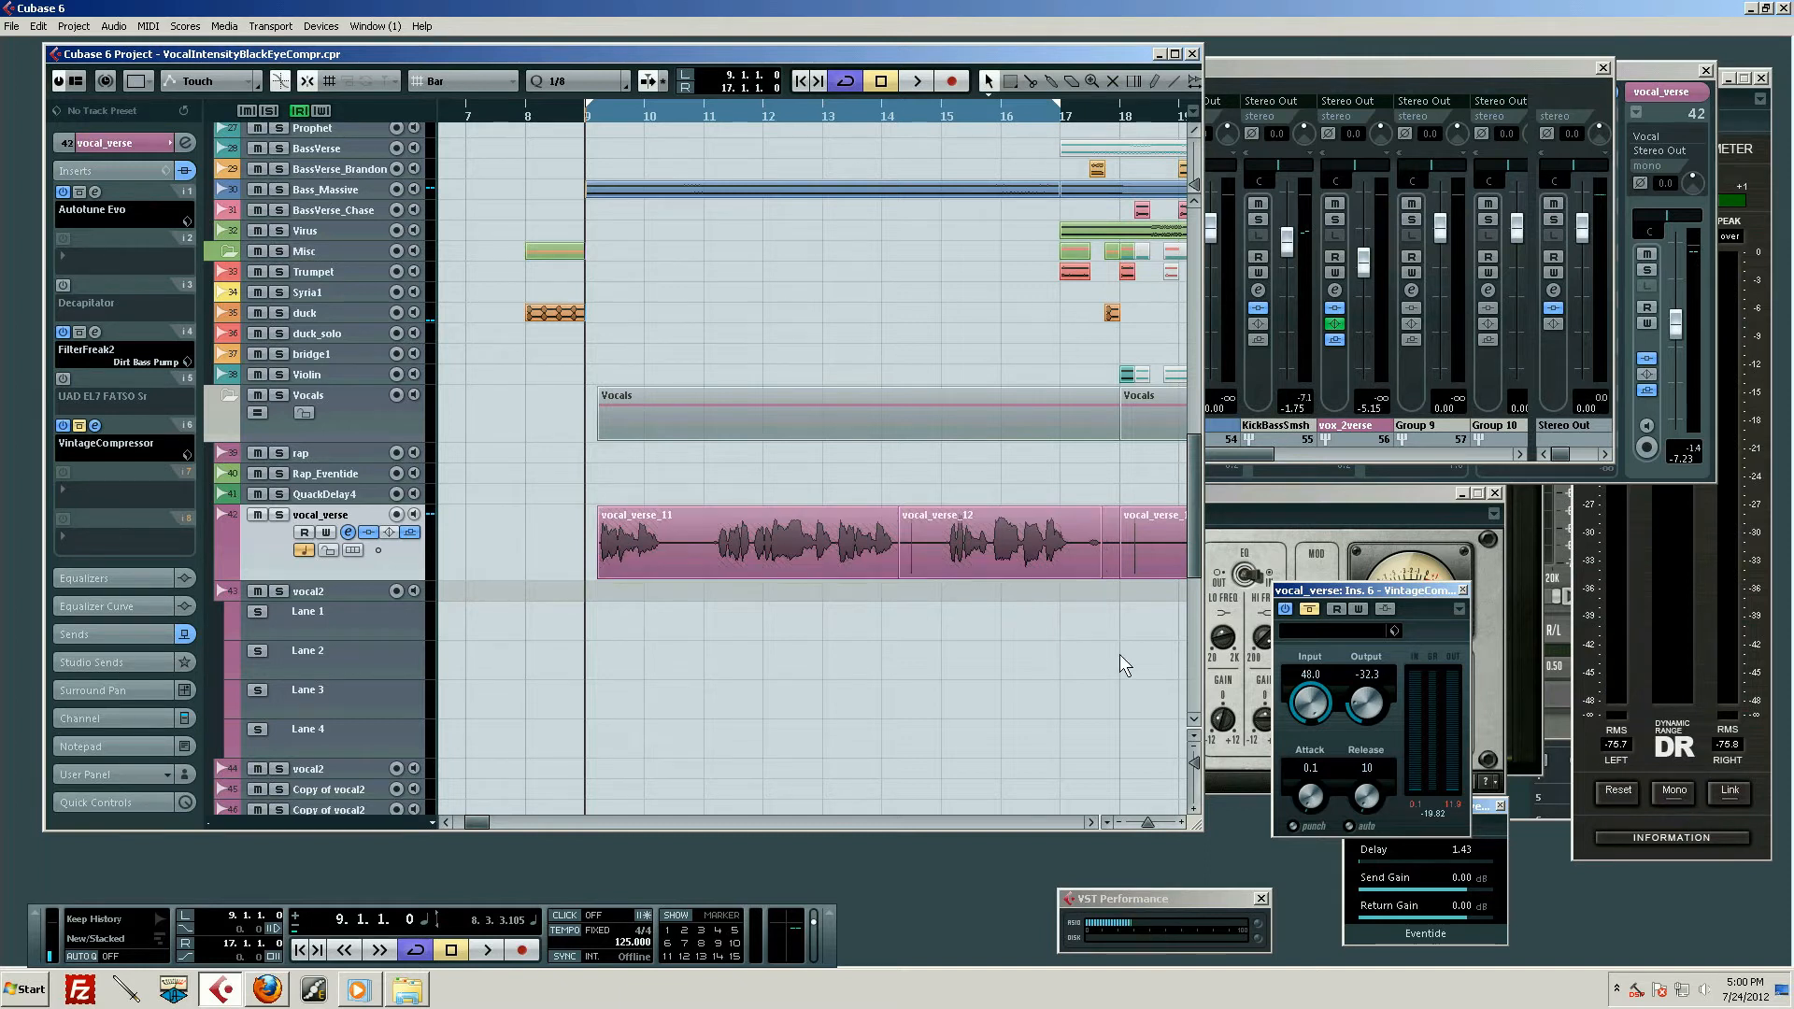
{"action": "left_click", "coordinate": [80, 425]}
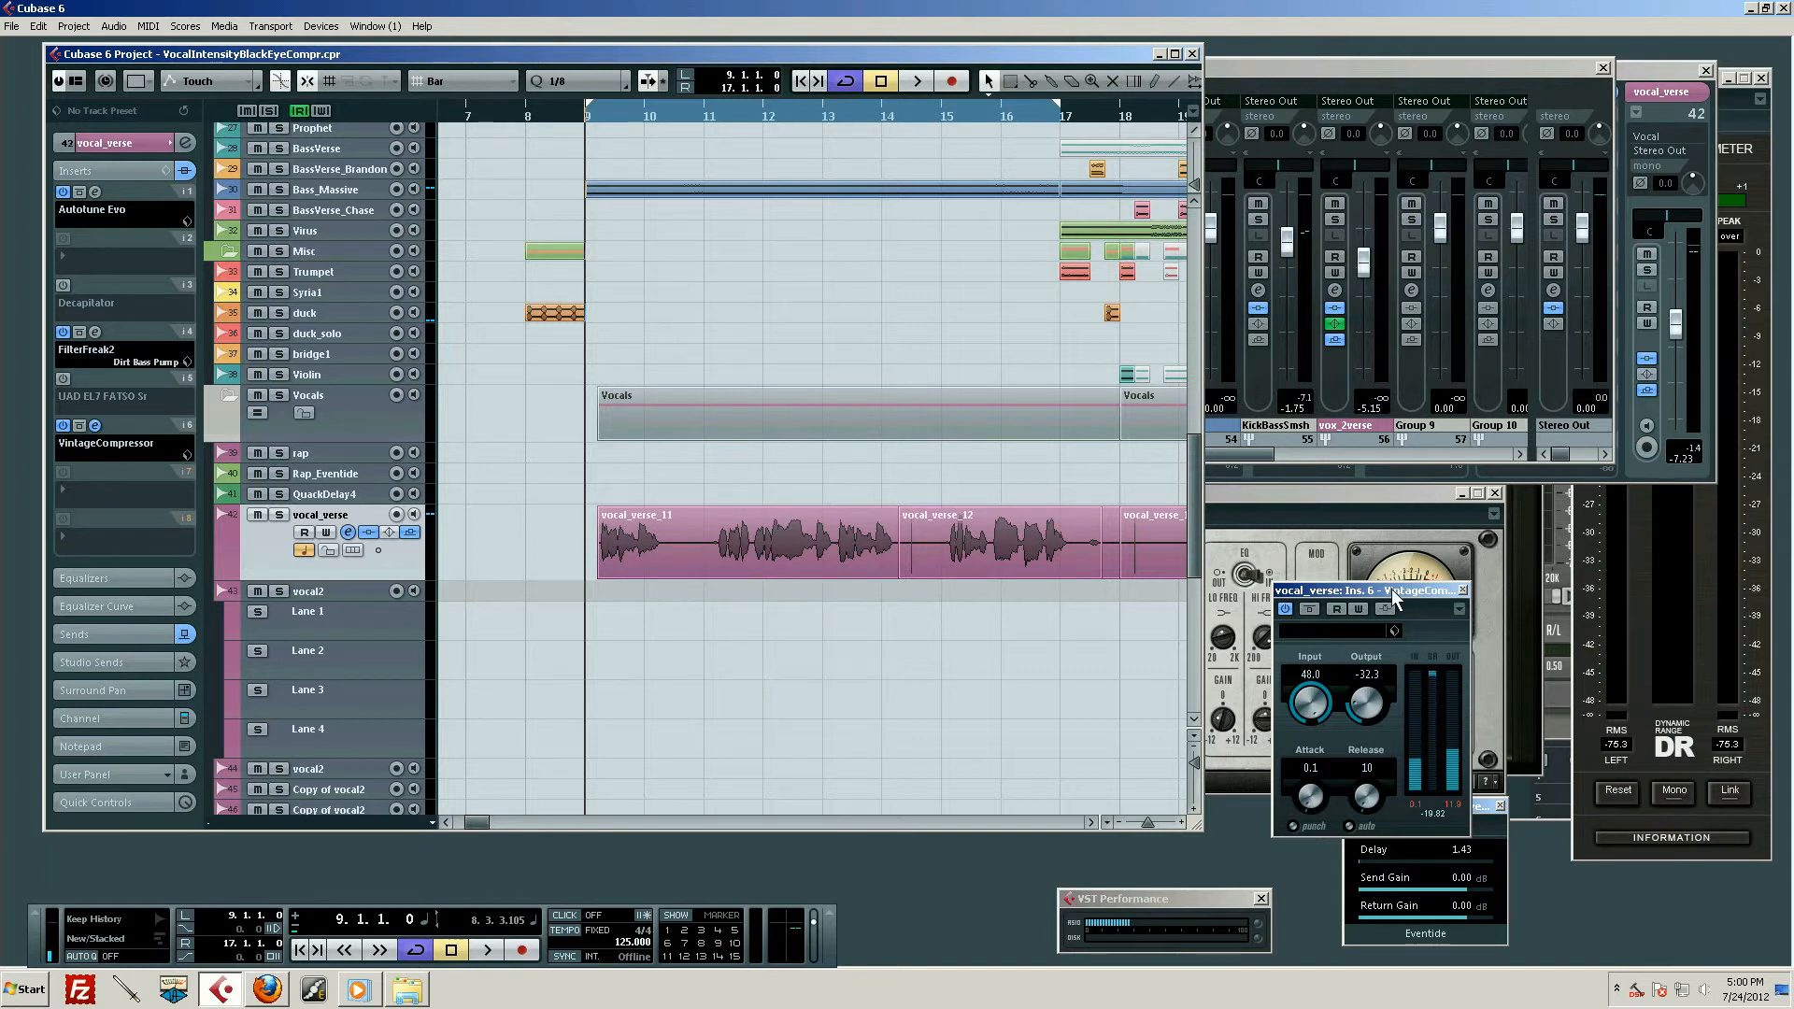
{"action": "left_click_drag", "start_coordinate": [1399, 596], "coordinate": [1351, 590]}
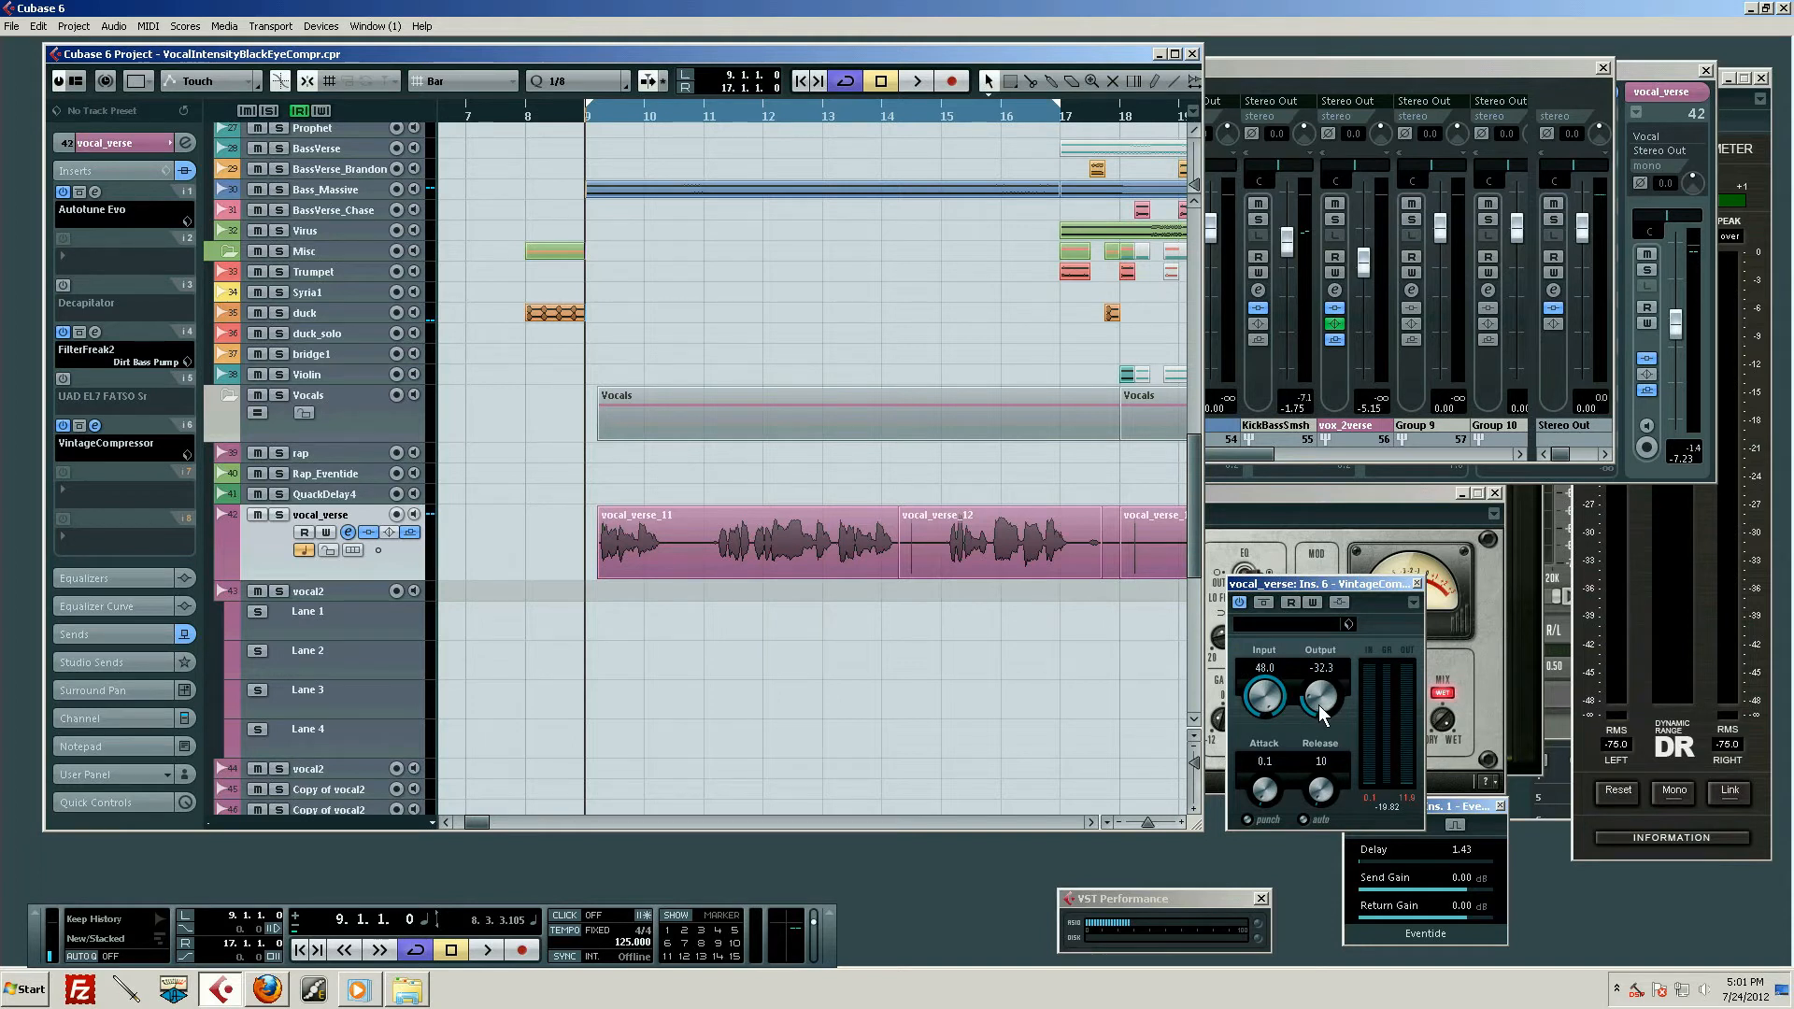
Reset the compressor's gain reduction reading and play the verse looped from bar 9, bypassing VintageCompressor partway to compare
{"action": "left_click", "coordinate": [1383, 807]}
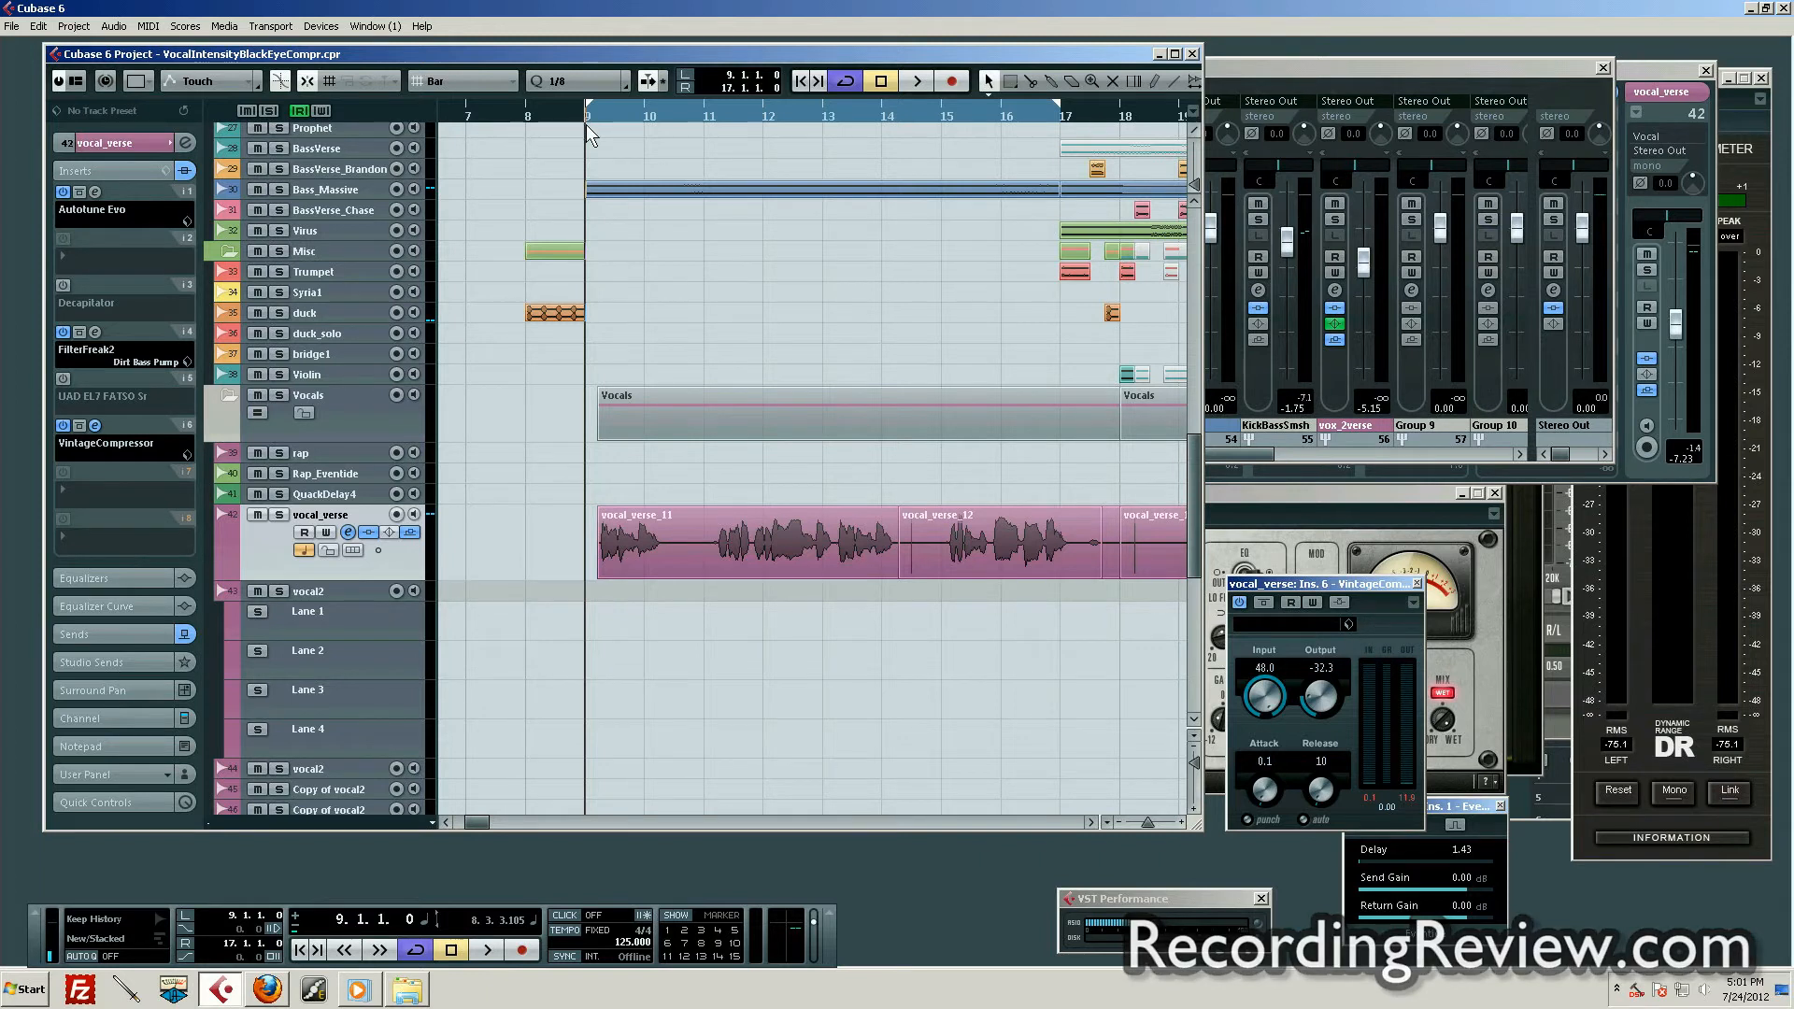
{"action": "key", "text": "space"}
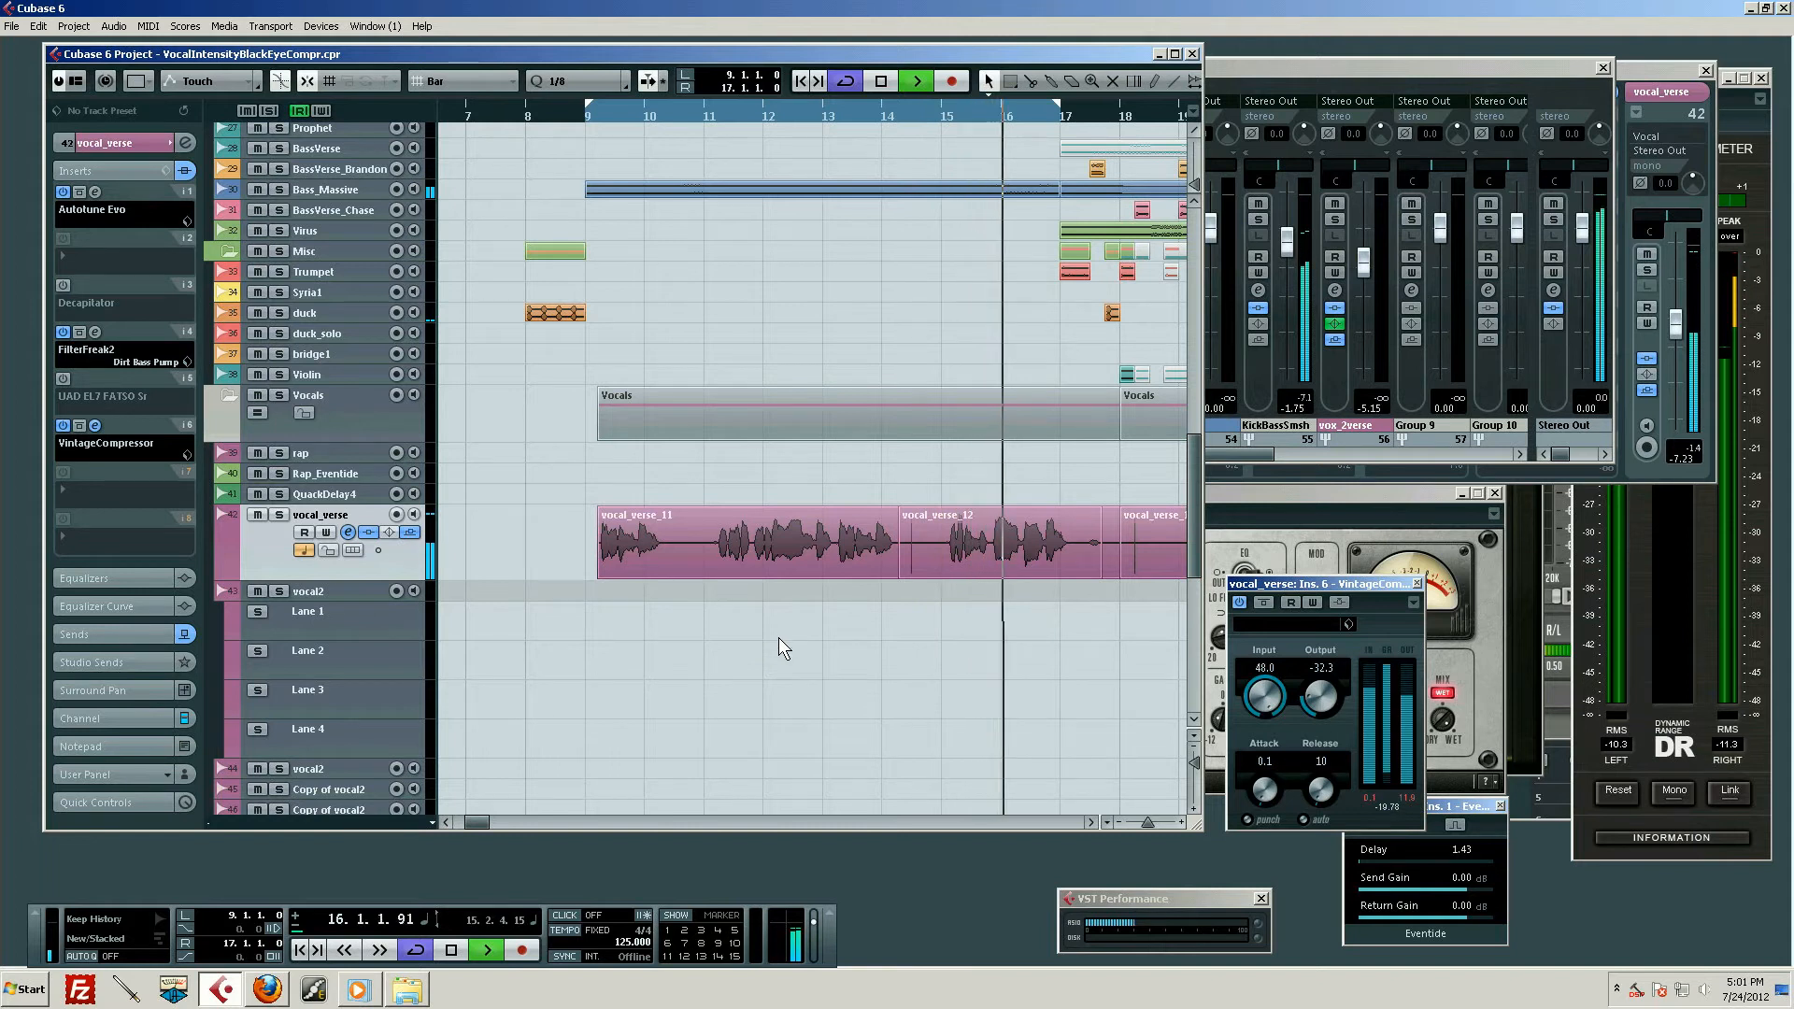
{"action": "left_click", "coordinate": [1264, 603]}
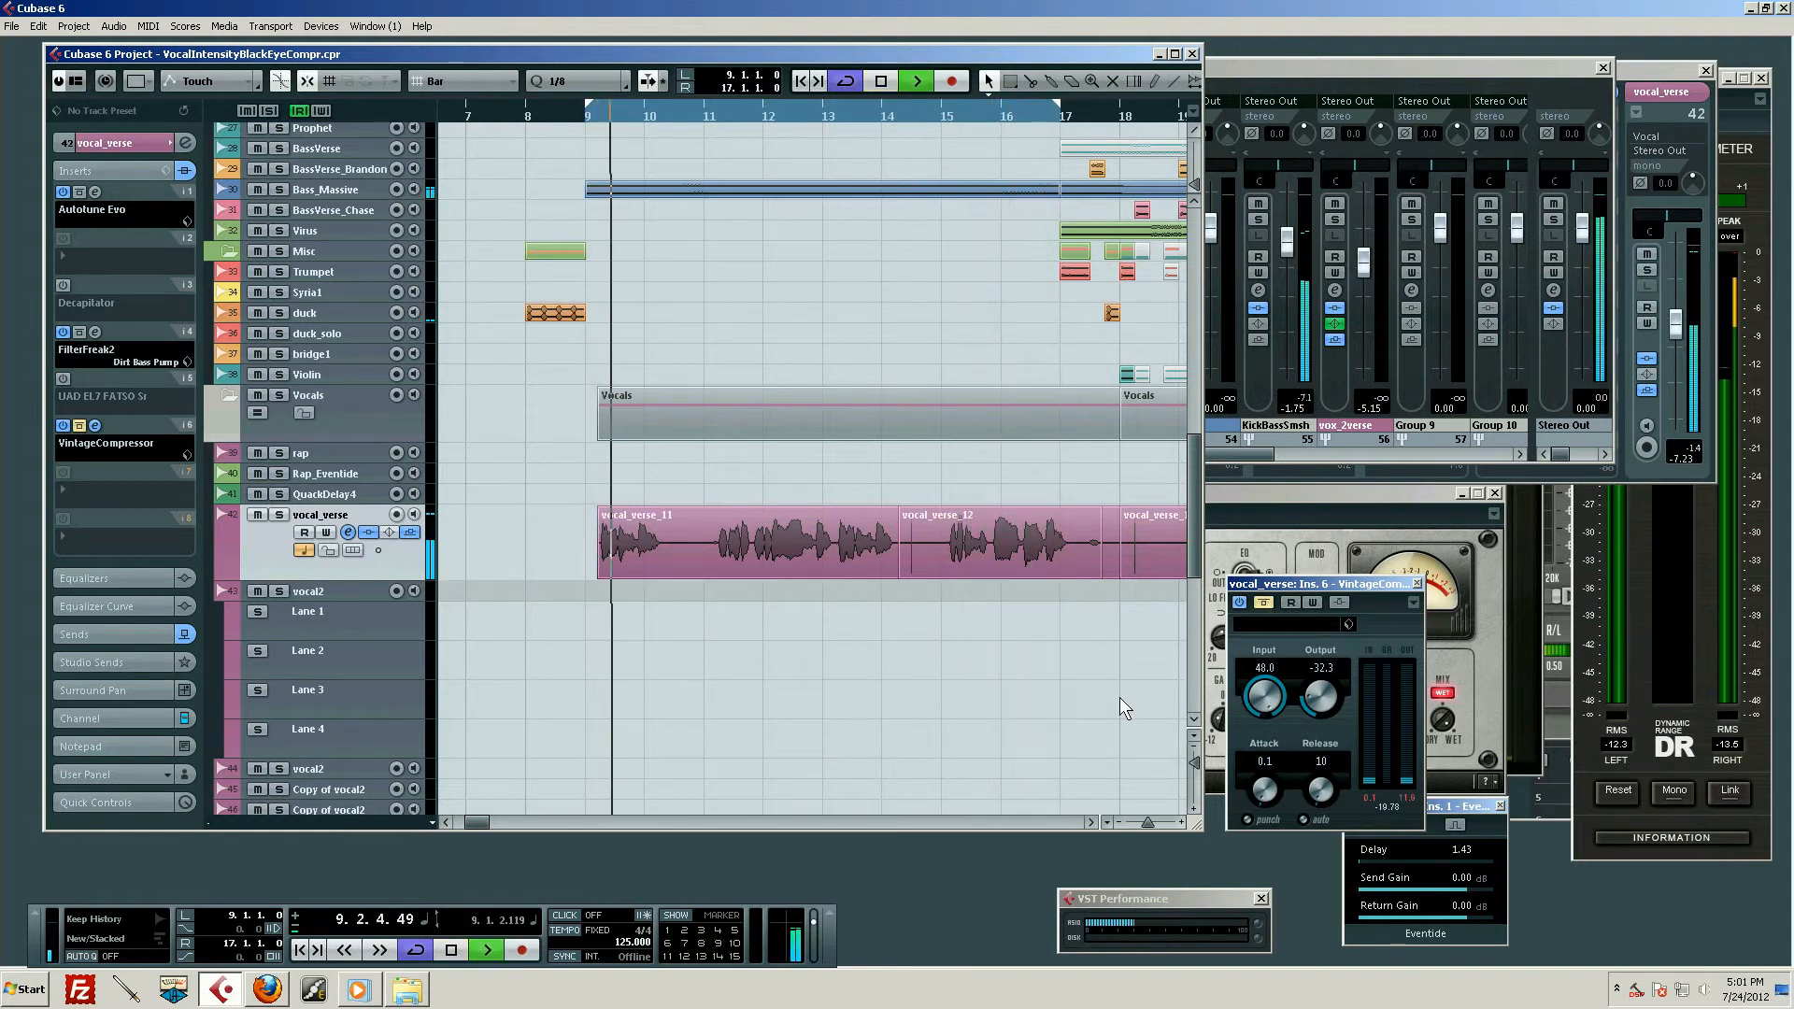
{"action": "key", "text": "space"}
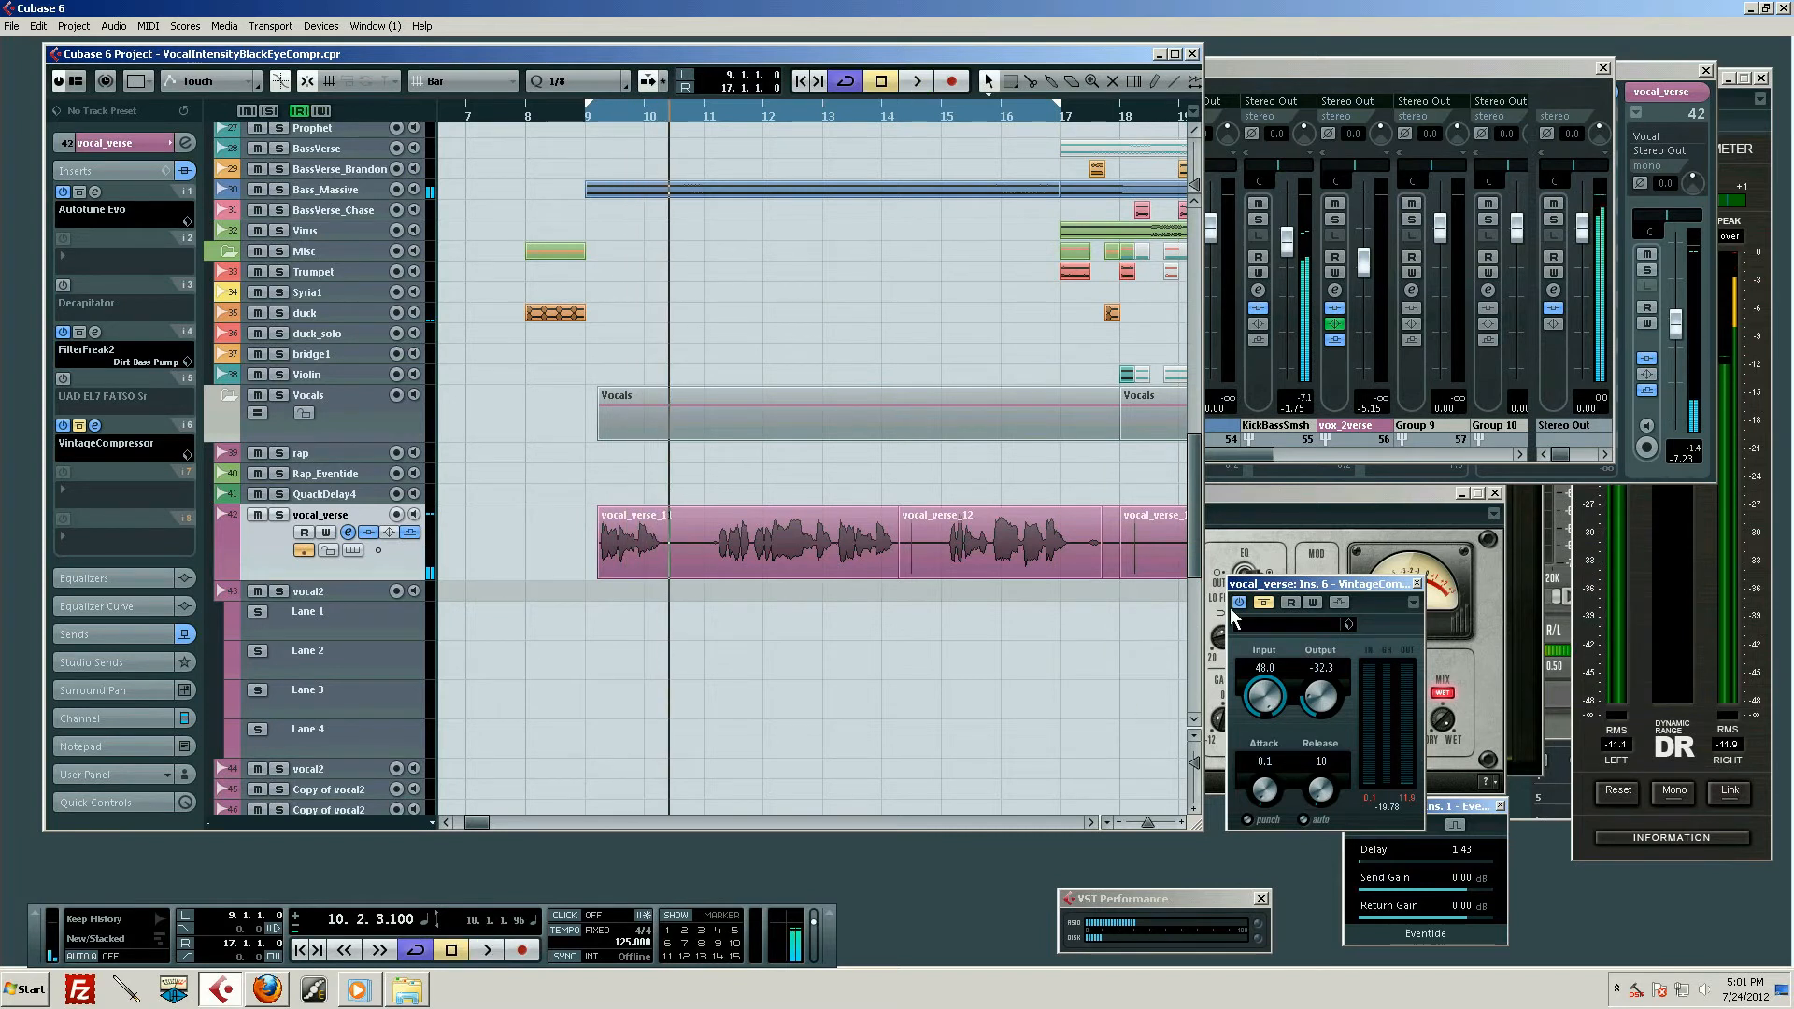
Play the first vocal phrase from bar 9 with VintageCompressor bypassed, and stop
{"action": "left_click", "coordinate": [1264, 603]}
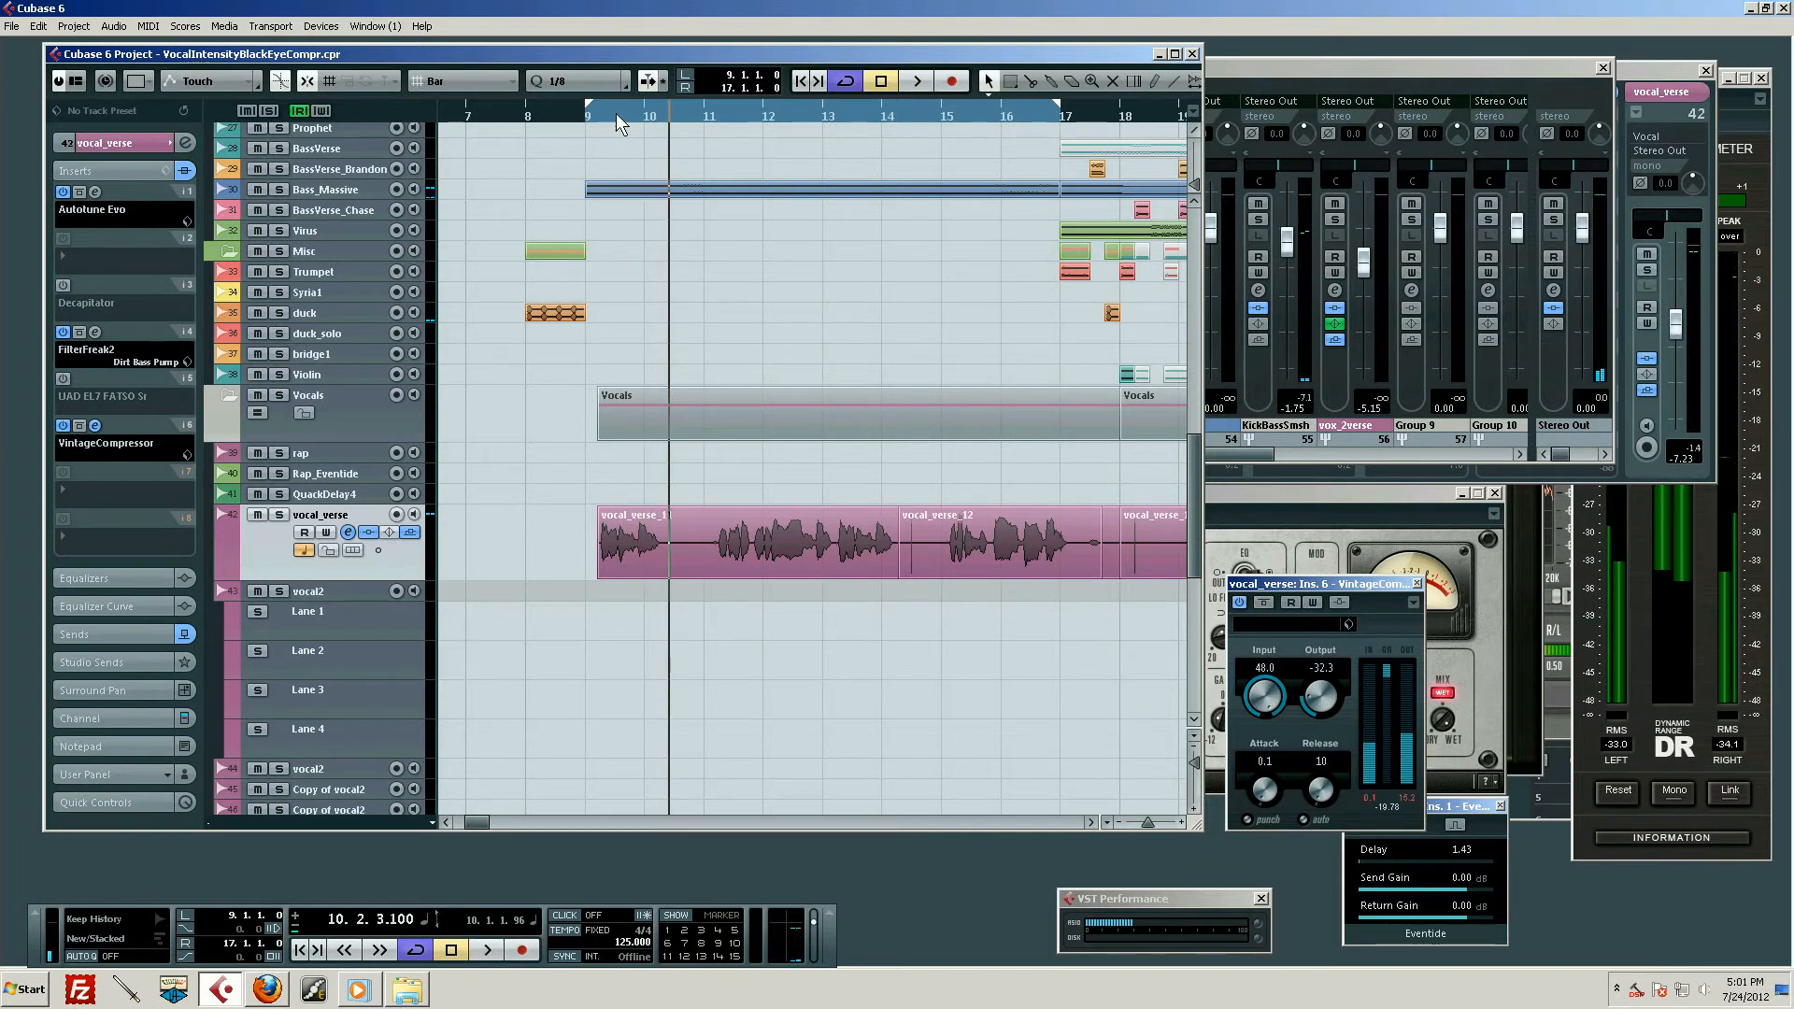
{"action": "mouse_move", "coordinate": [611, 114]}
{"action": "left_mouse_down"}
{"action": "mouse_move", "coordinate": [581, 126]}
{"action": "mouse_move", "coordinate": [597, 142]}
{"action": "left_mouse_up"}
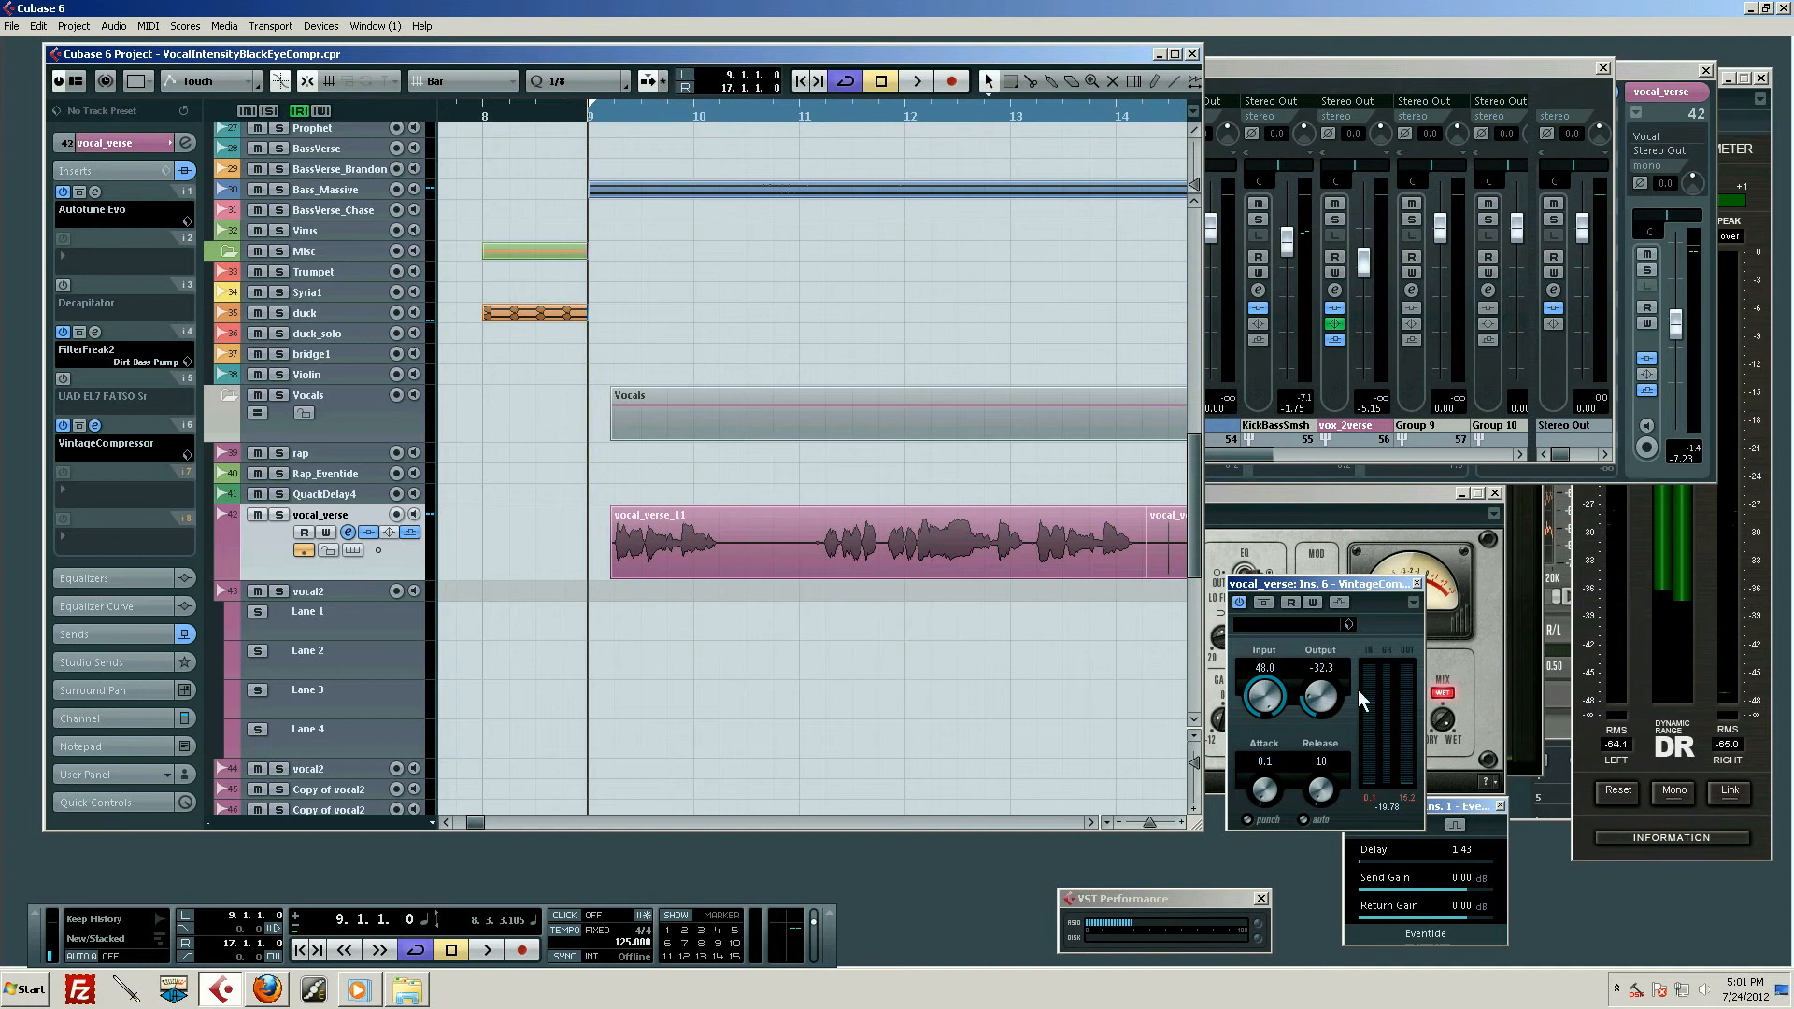
{"action": "left_click", "coordinate": [1264, 603]}
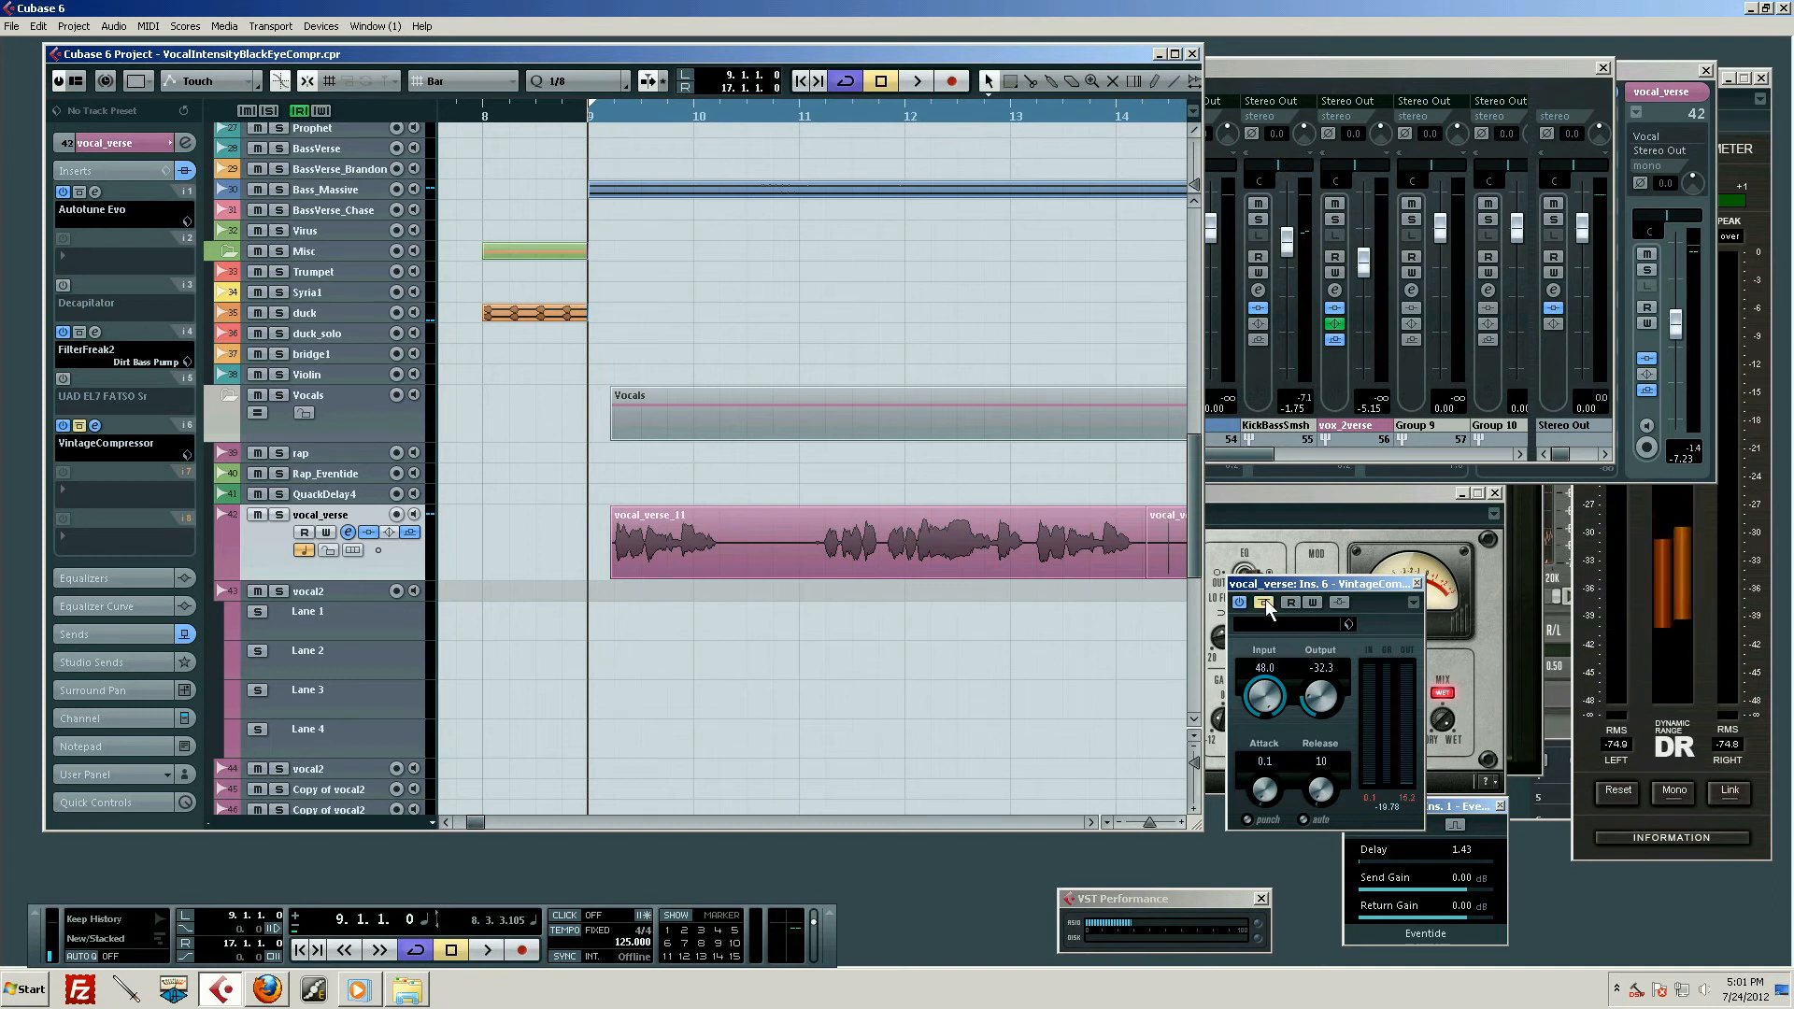
{"action": "key", "text": "space"}
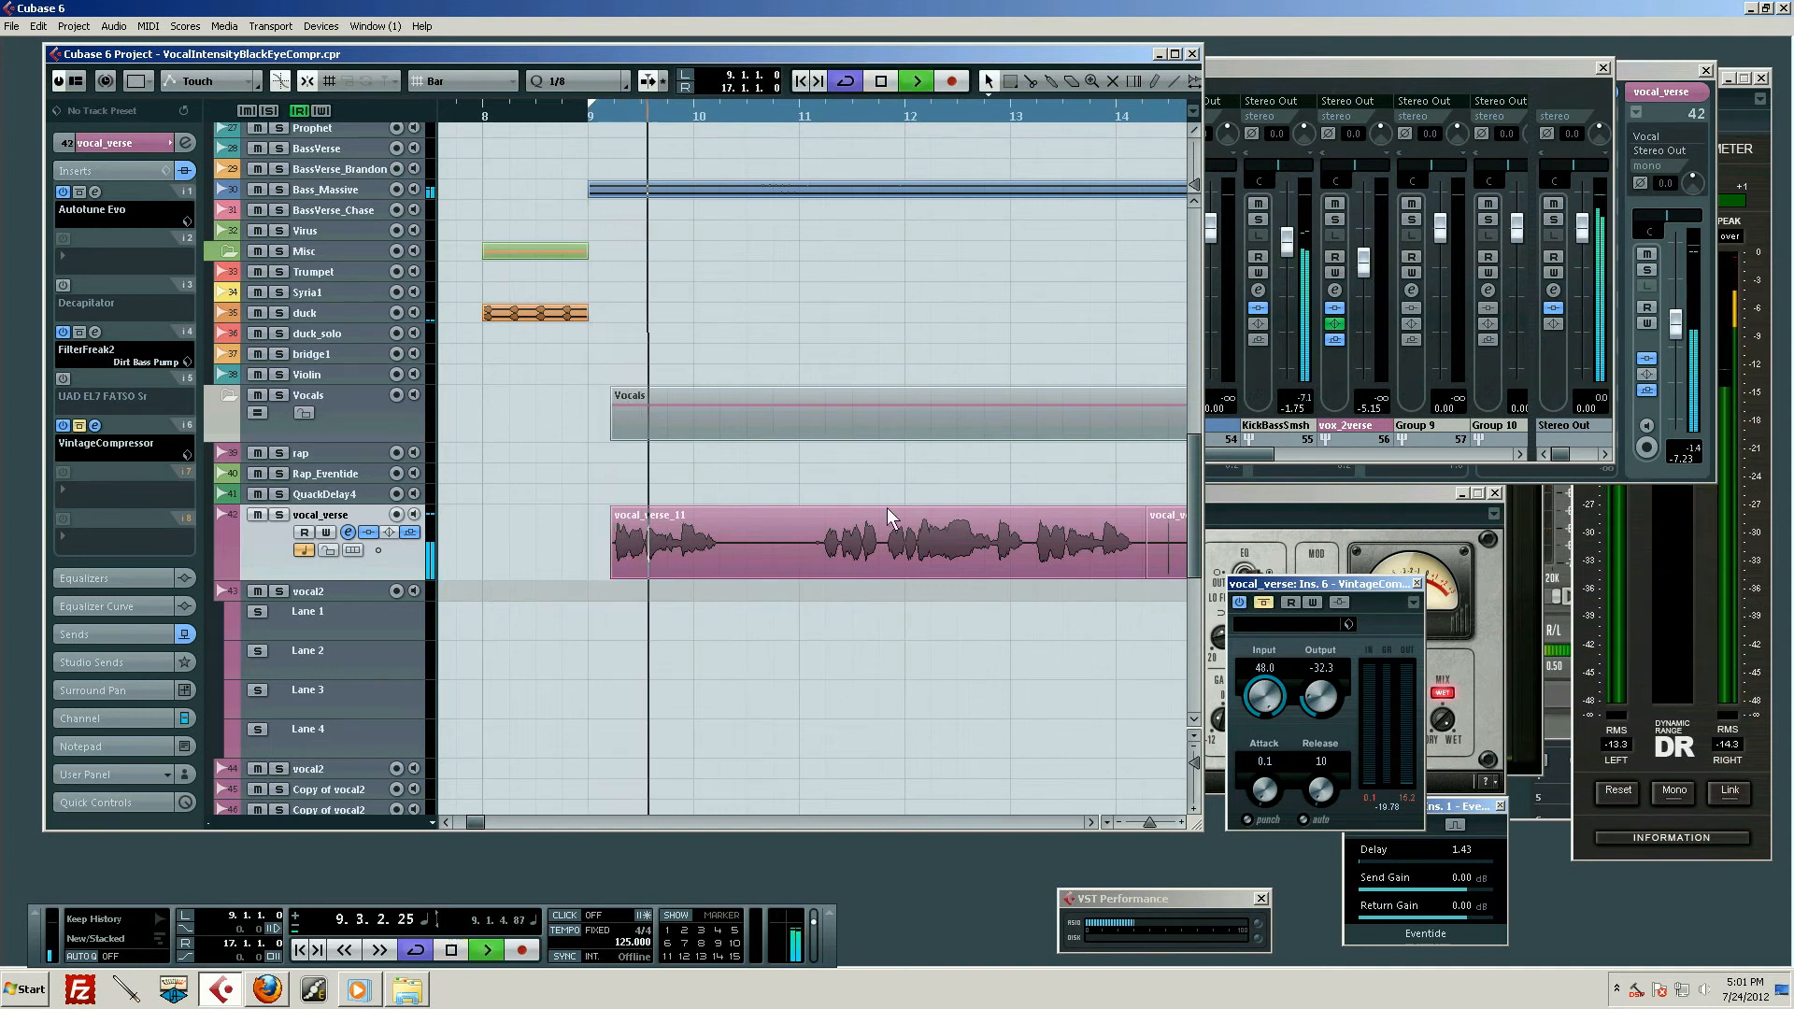
{"action": "key", "text": "space"}
Play the same phrase again from bar 9 with VintageCompressor active, and stop
{"action": "left_click", "coordinate": [591, 116]}
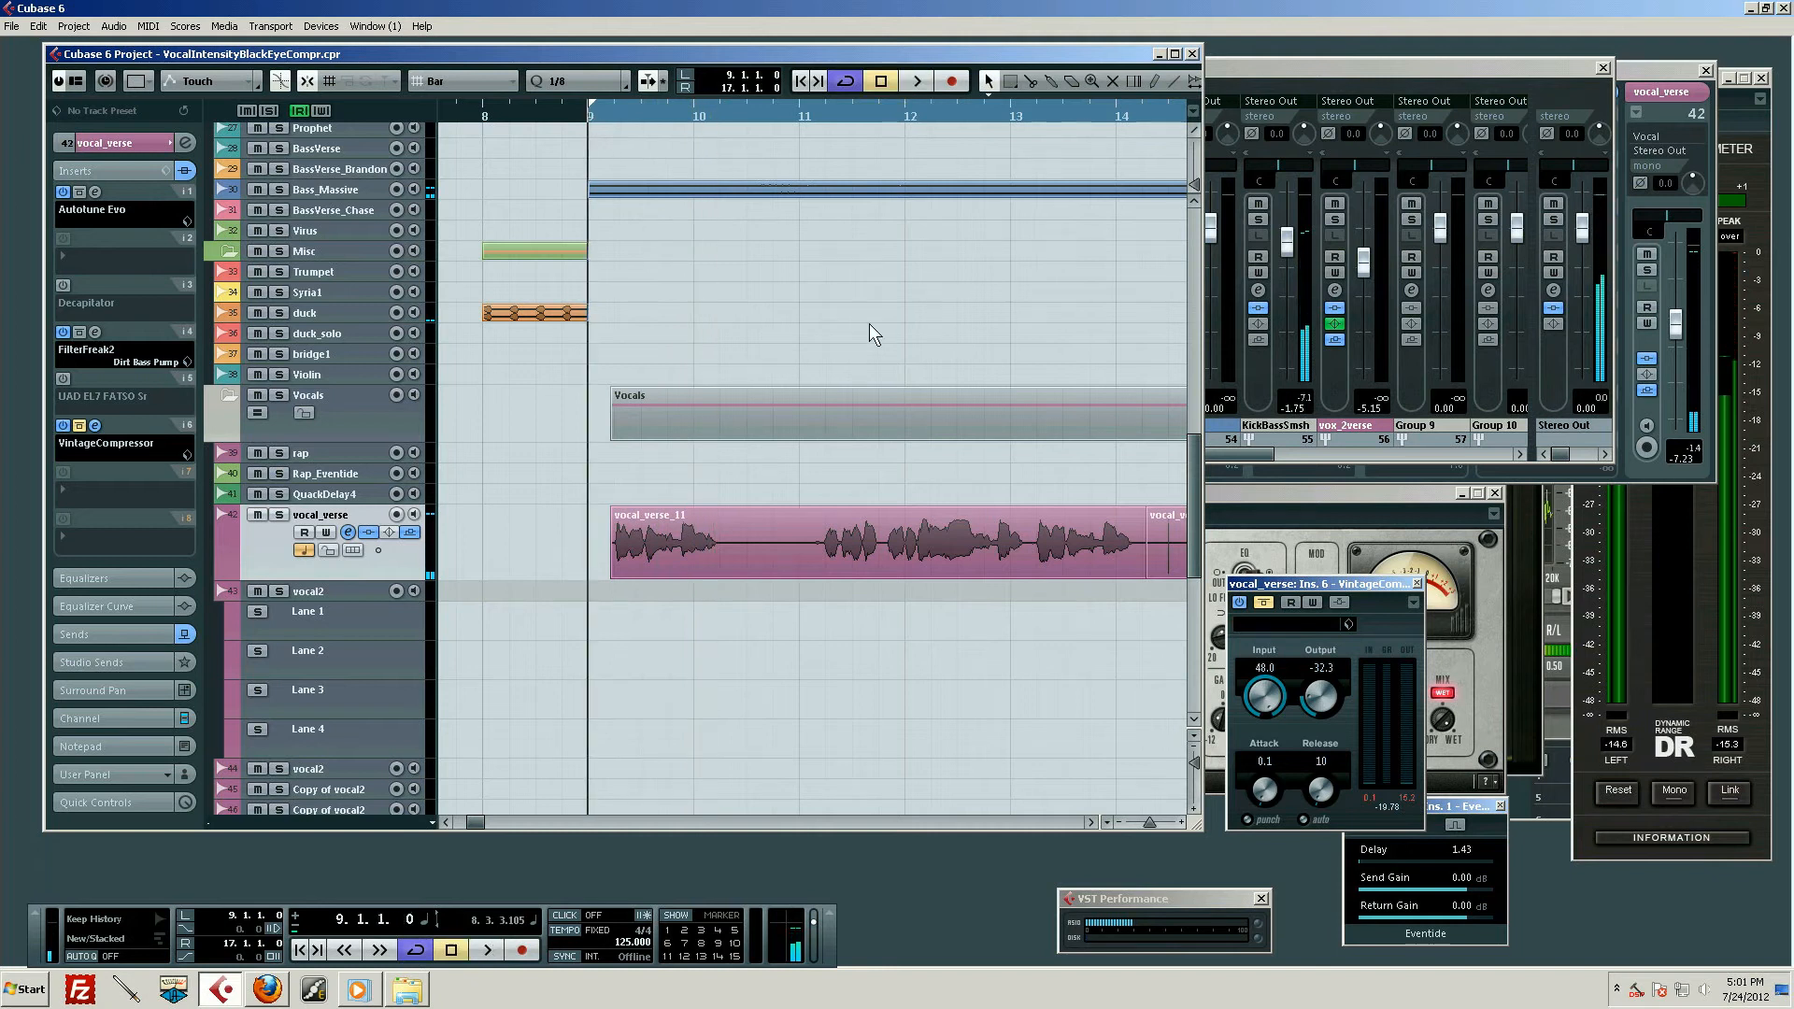
{"action": "left_click", "coordinate": [1260, 603]}
{"action": "key", "text": "space"}
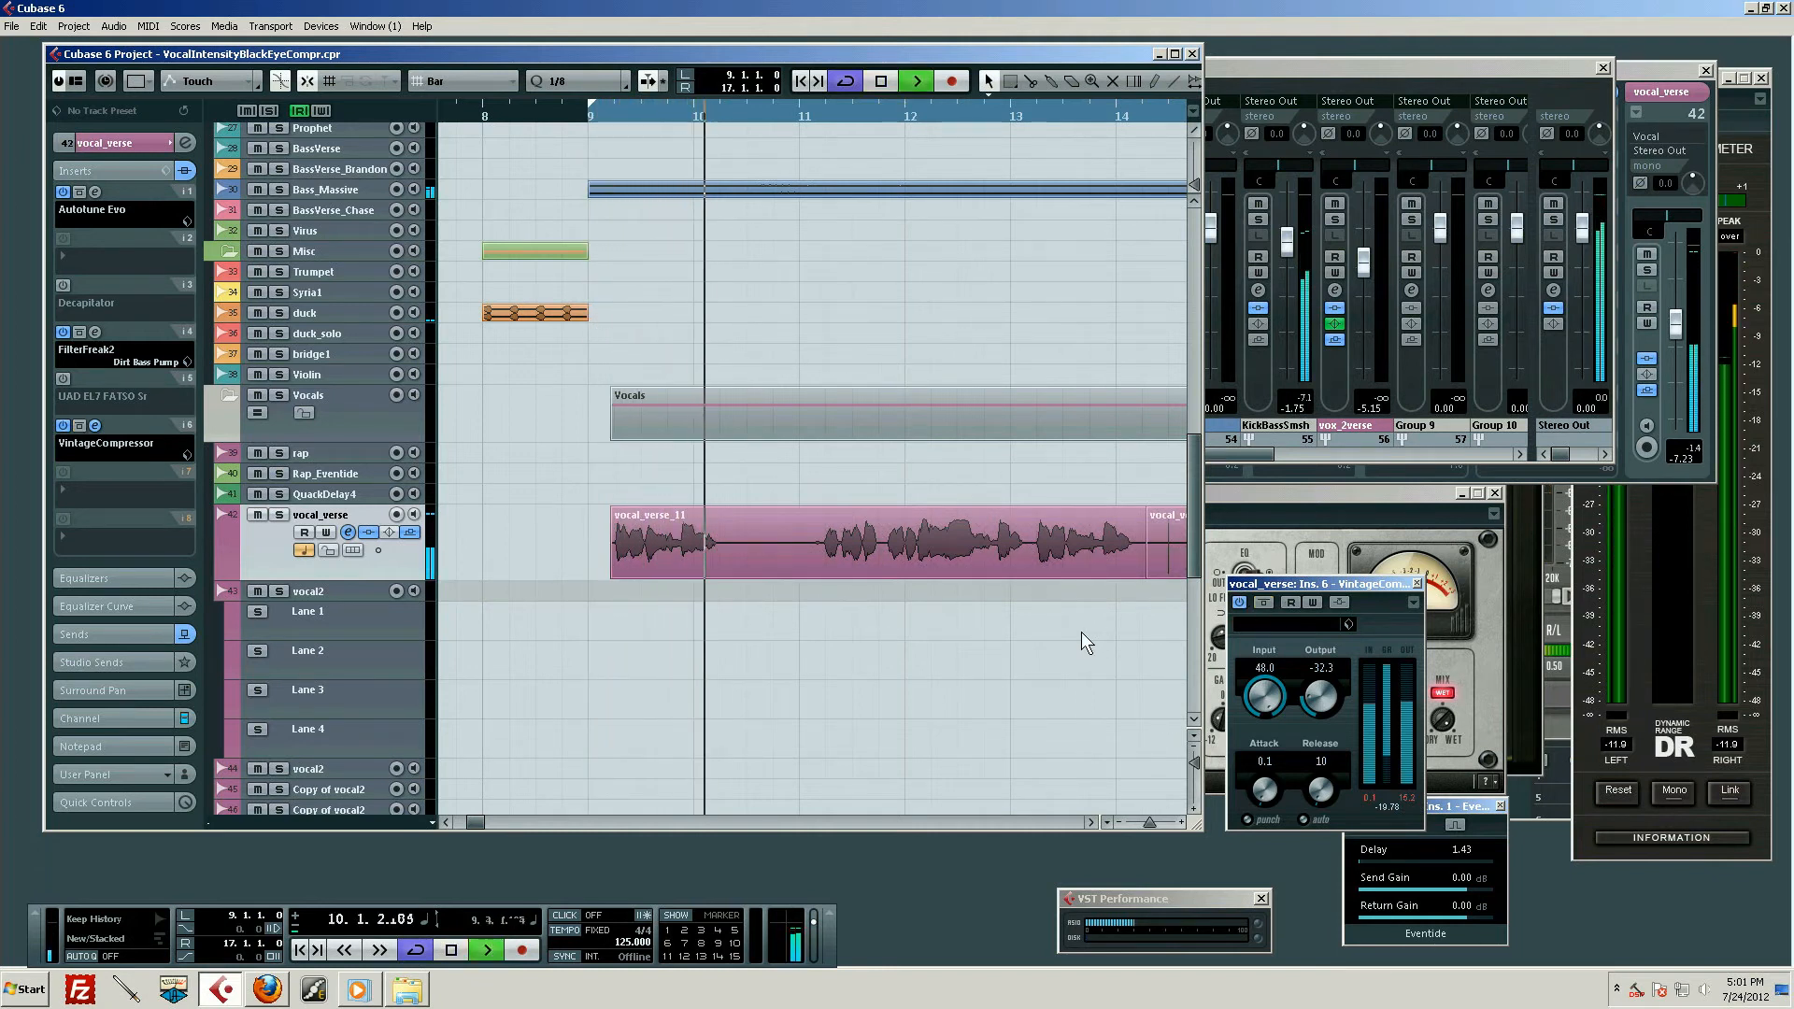
{"action": "key", "text": "space"}
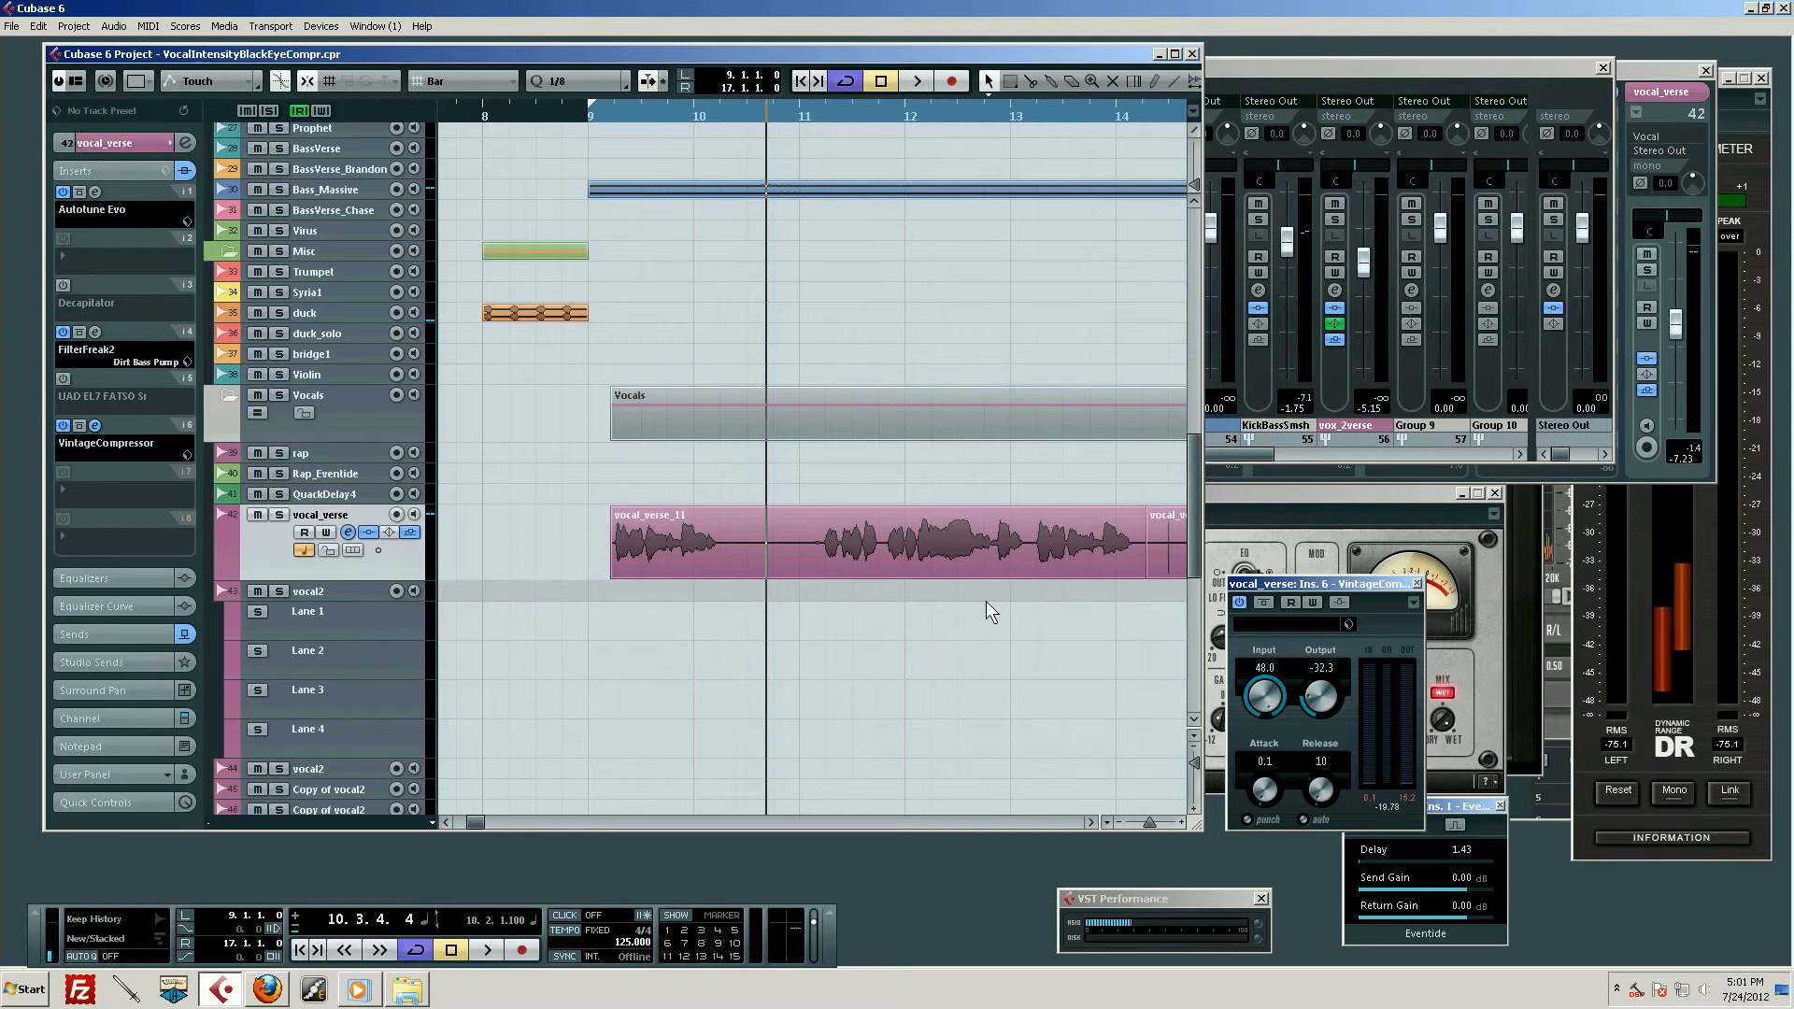
Play the first vocal phrase from just before the vocal_verse clip with VintageCompressor active, and stop in bar 10
{"action": "left_click_drag", "start_coordinate": [644, 108], "coordinate": [648, 125]}
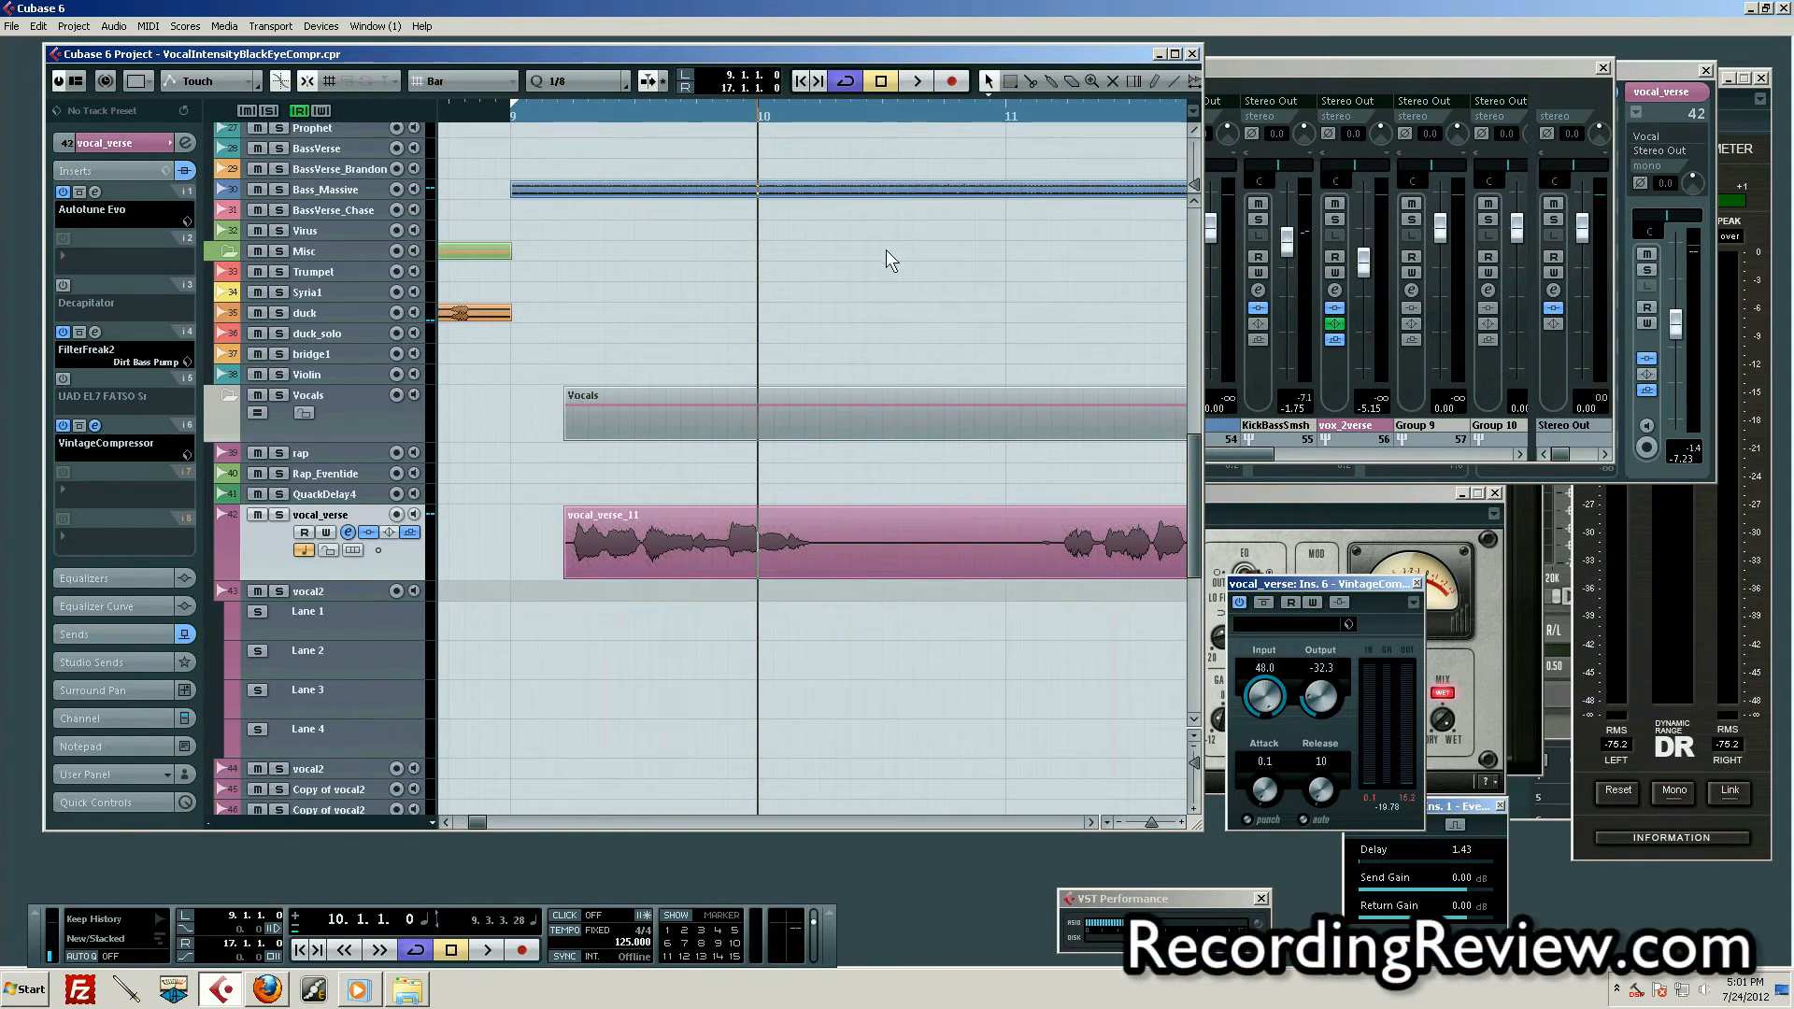
{"action": "left_click_drag", "start_coordinate": [705, 109], "coordinate": [646, 84]}
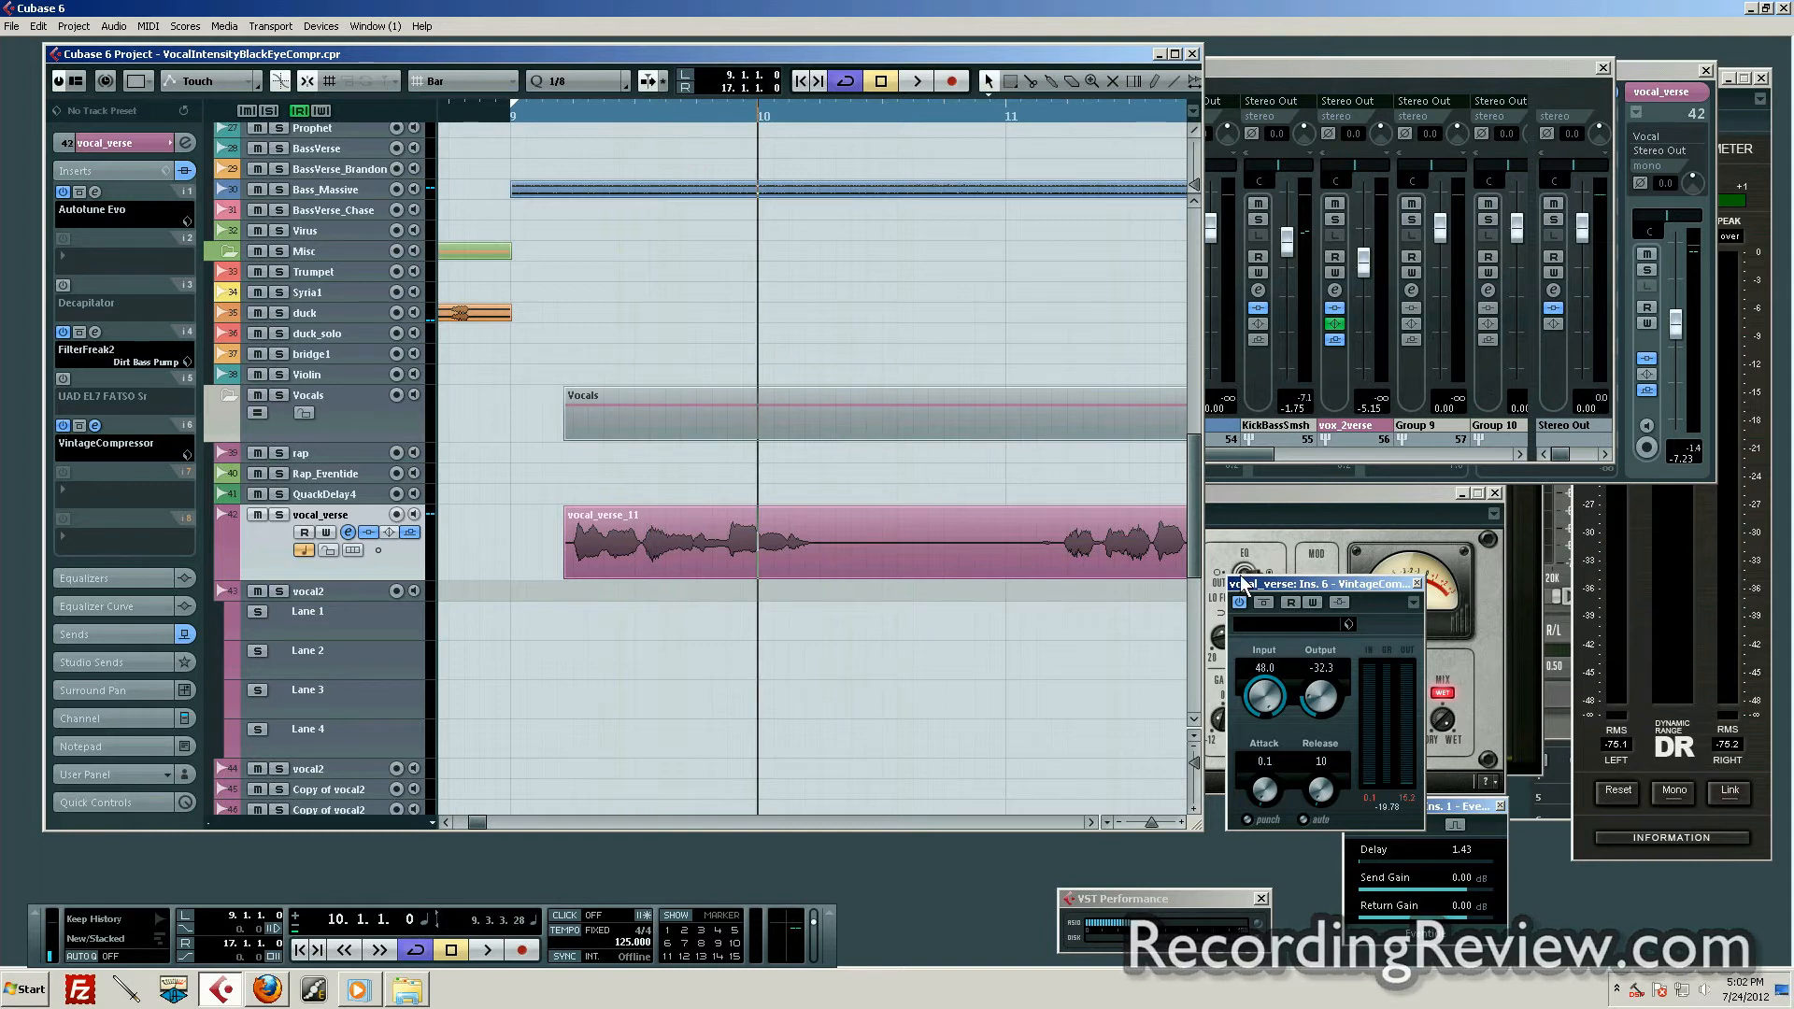
{"action": "left_click", "coordinate": [553, 114]}
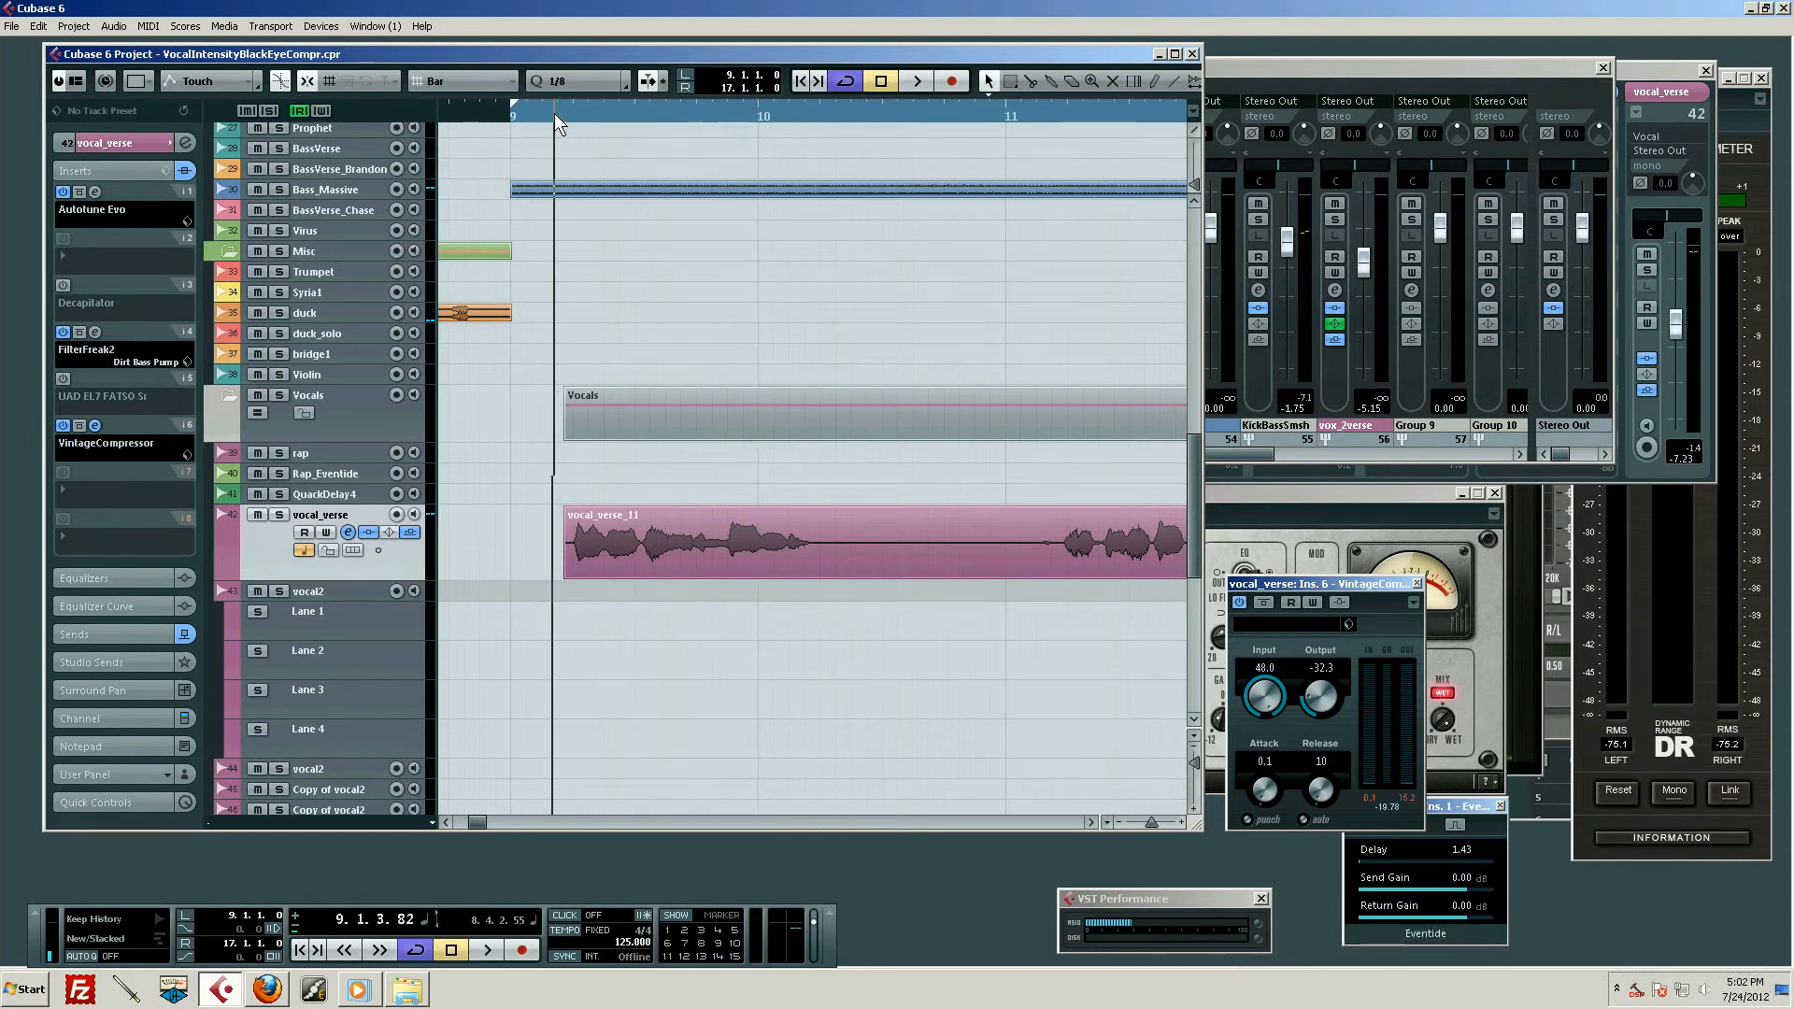
{"action": "key", "text": "space"}
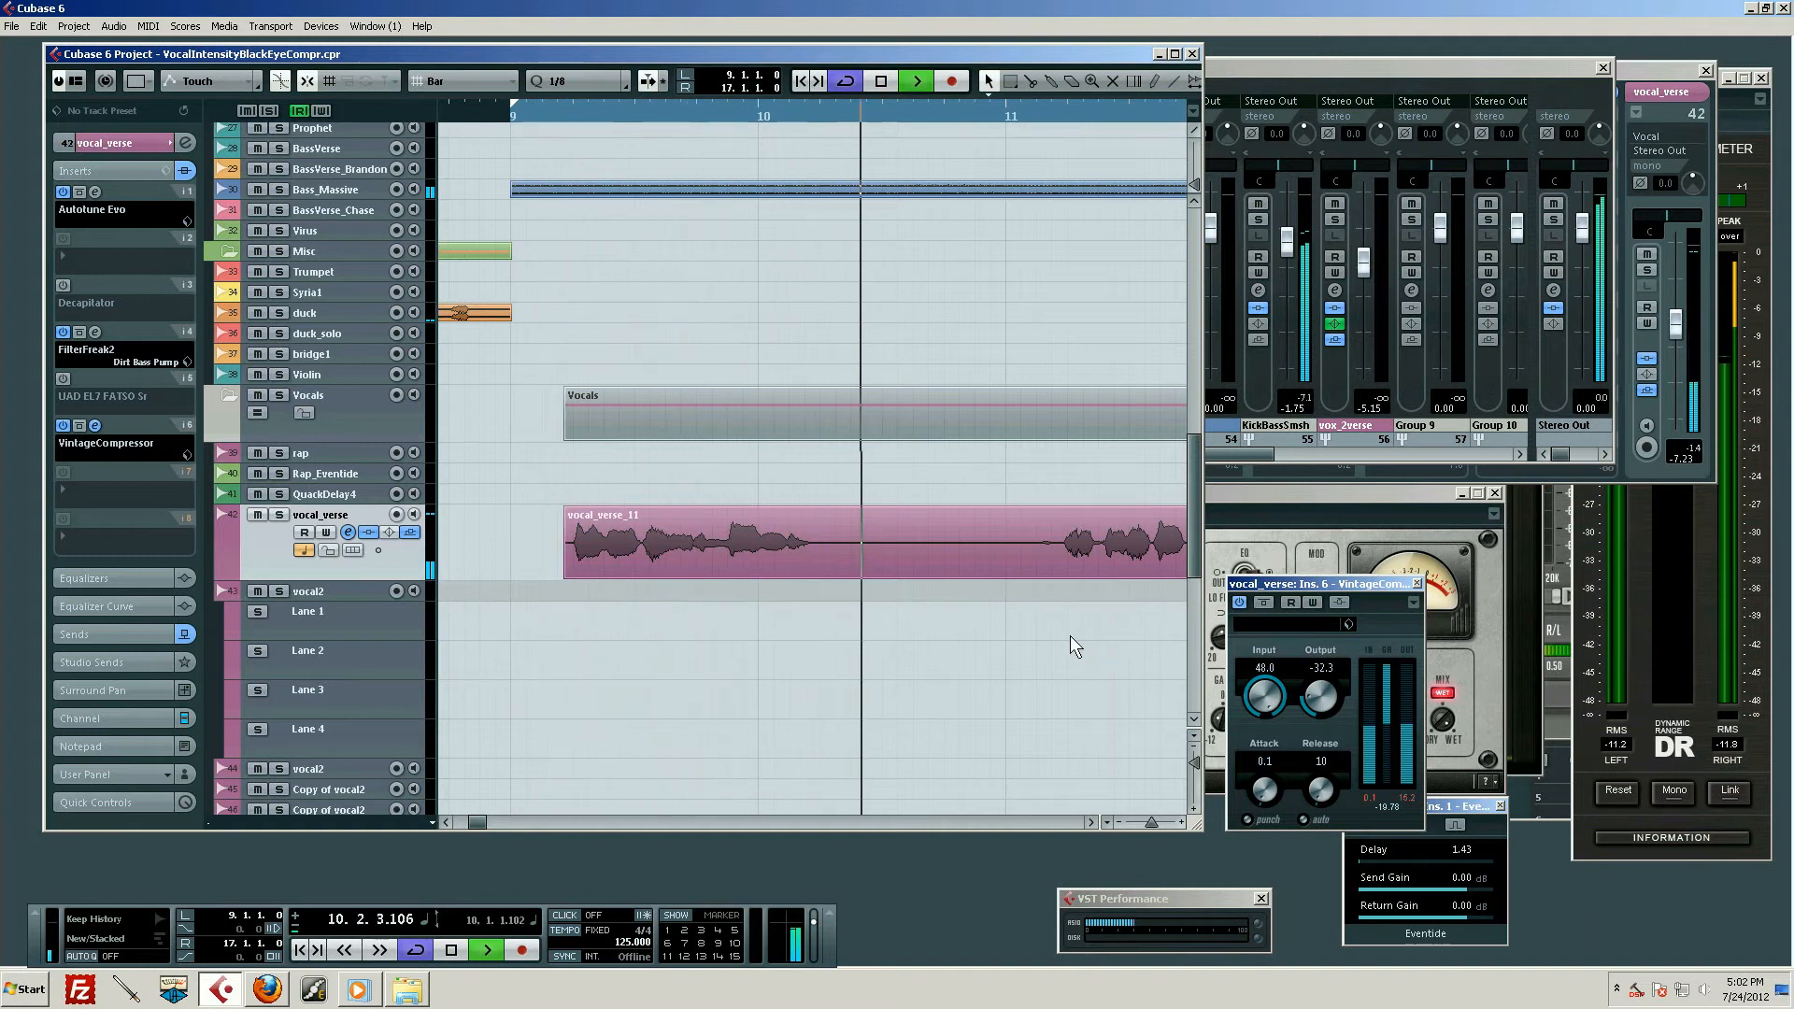
{"action": "key", "text": "space"}
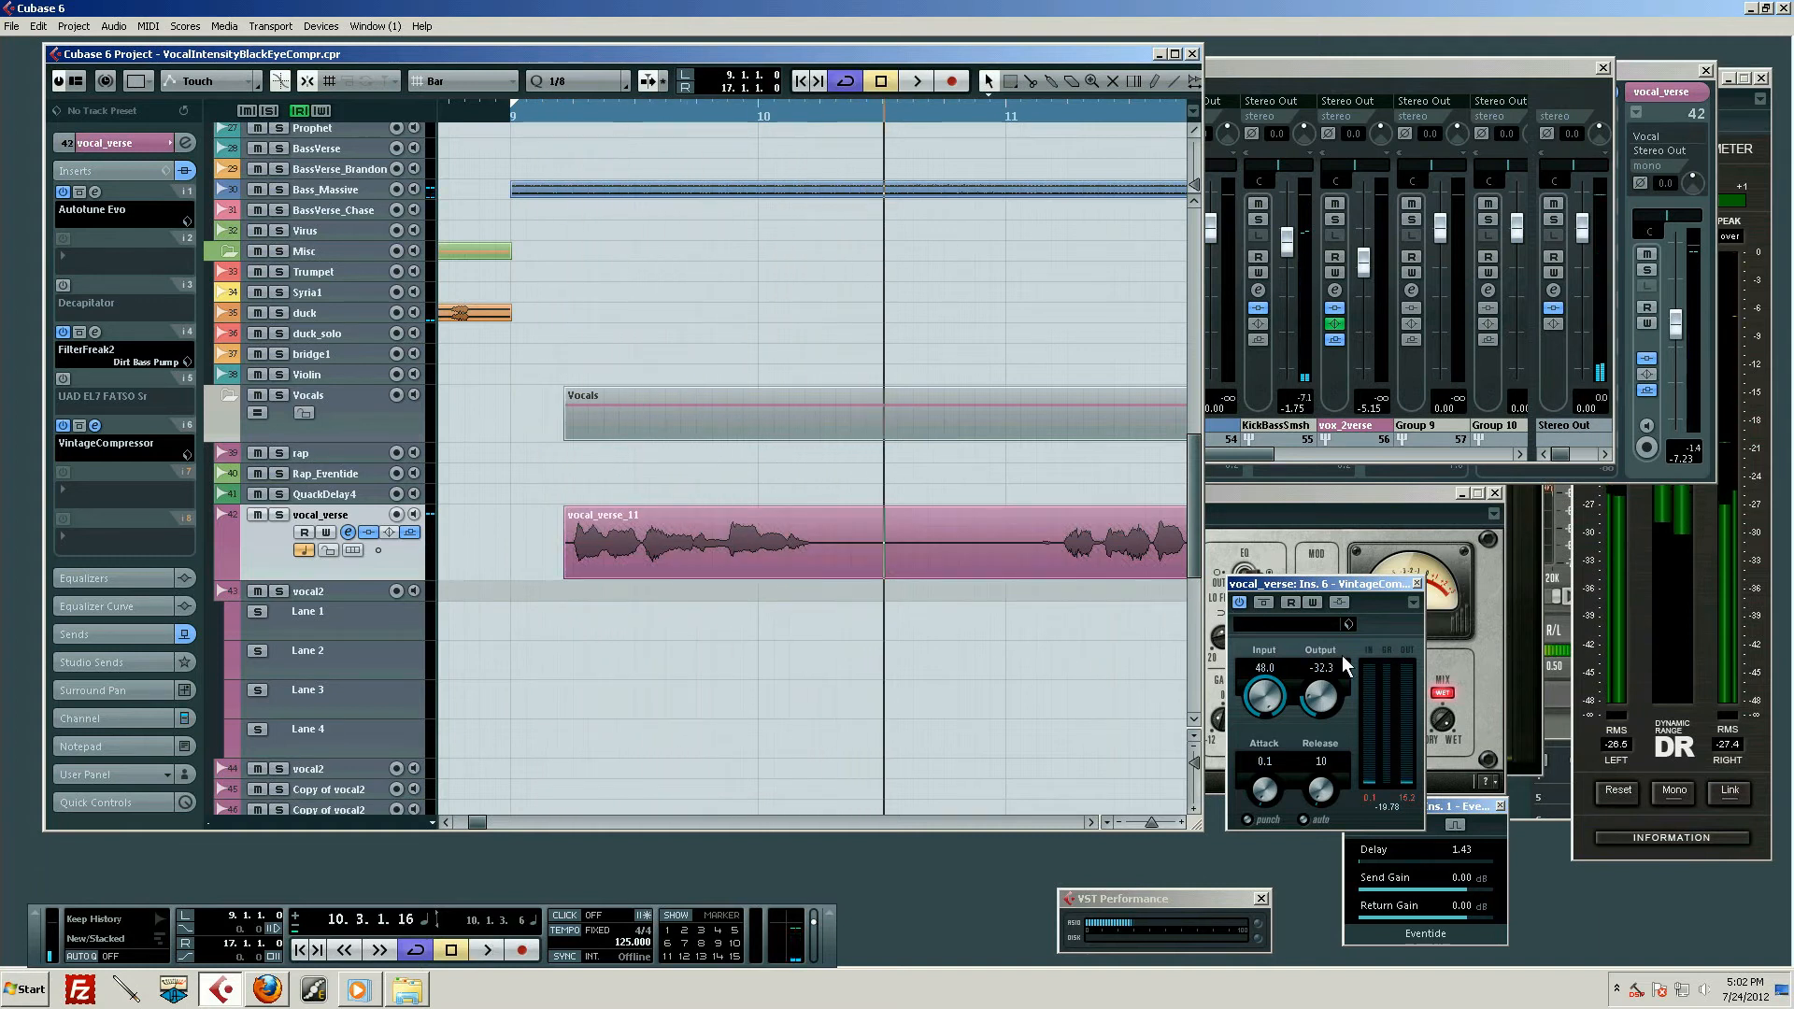
Bypass VintageCompressor, play the same opening phrase from bar 9 for comparison, and stop in bar 10
{"action": "left_click", "coordinate": [1183, 576]}
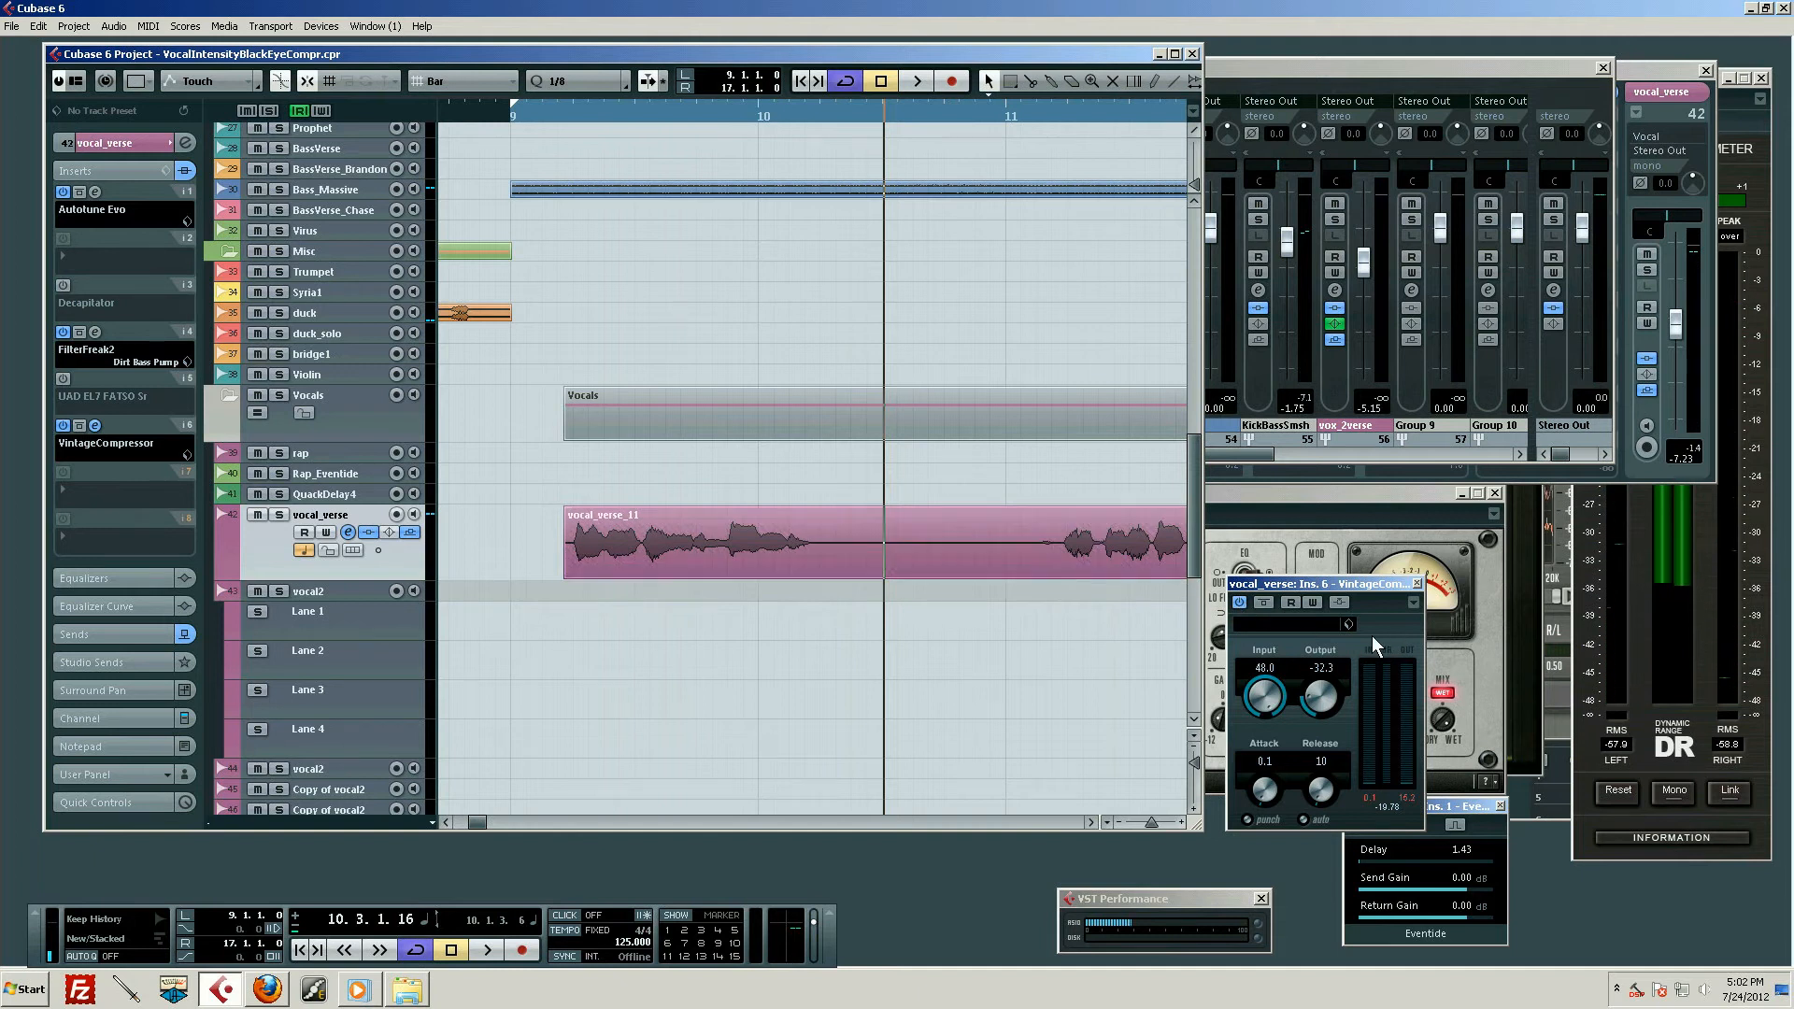
{"action": "left_click", "coordinate": [1263, 602]}
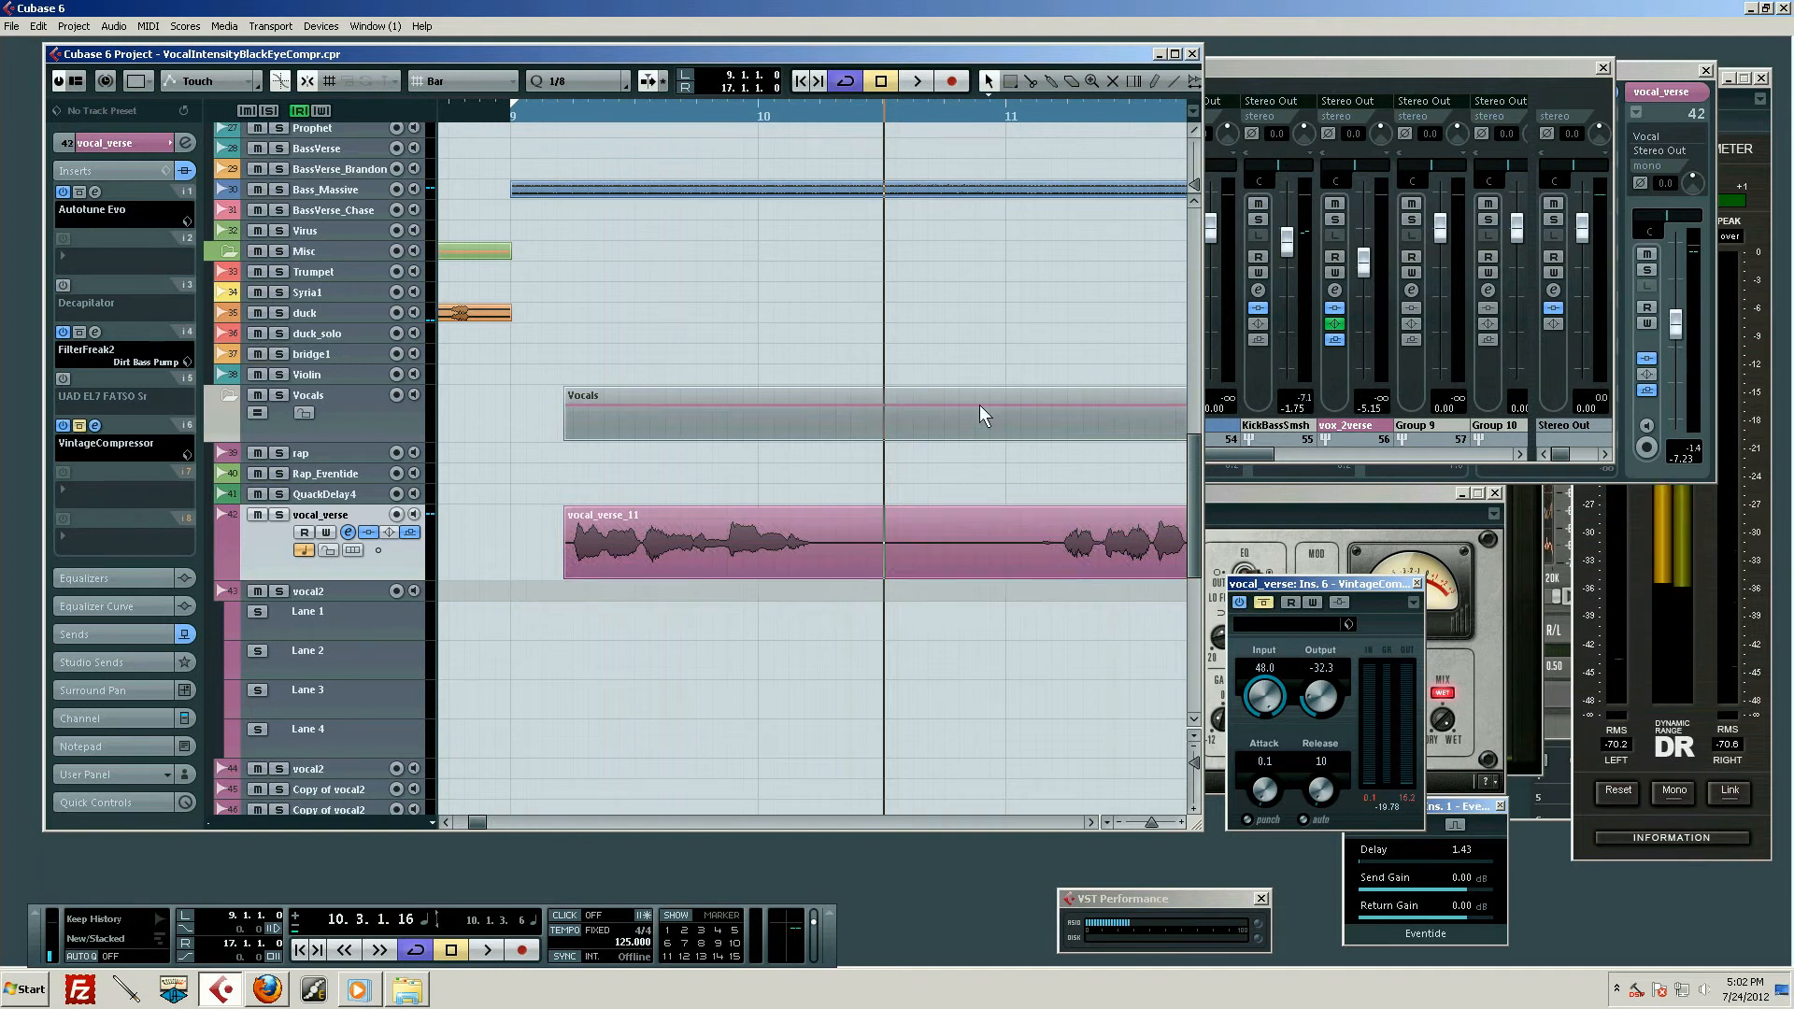
{"action": "left_click", "coordinate": [547, 114]}
{"action": "key", "text": "KP_1"}
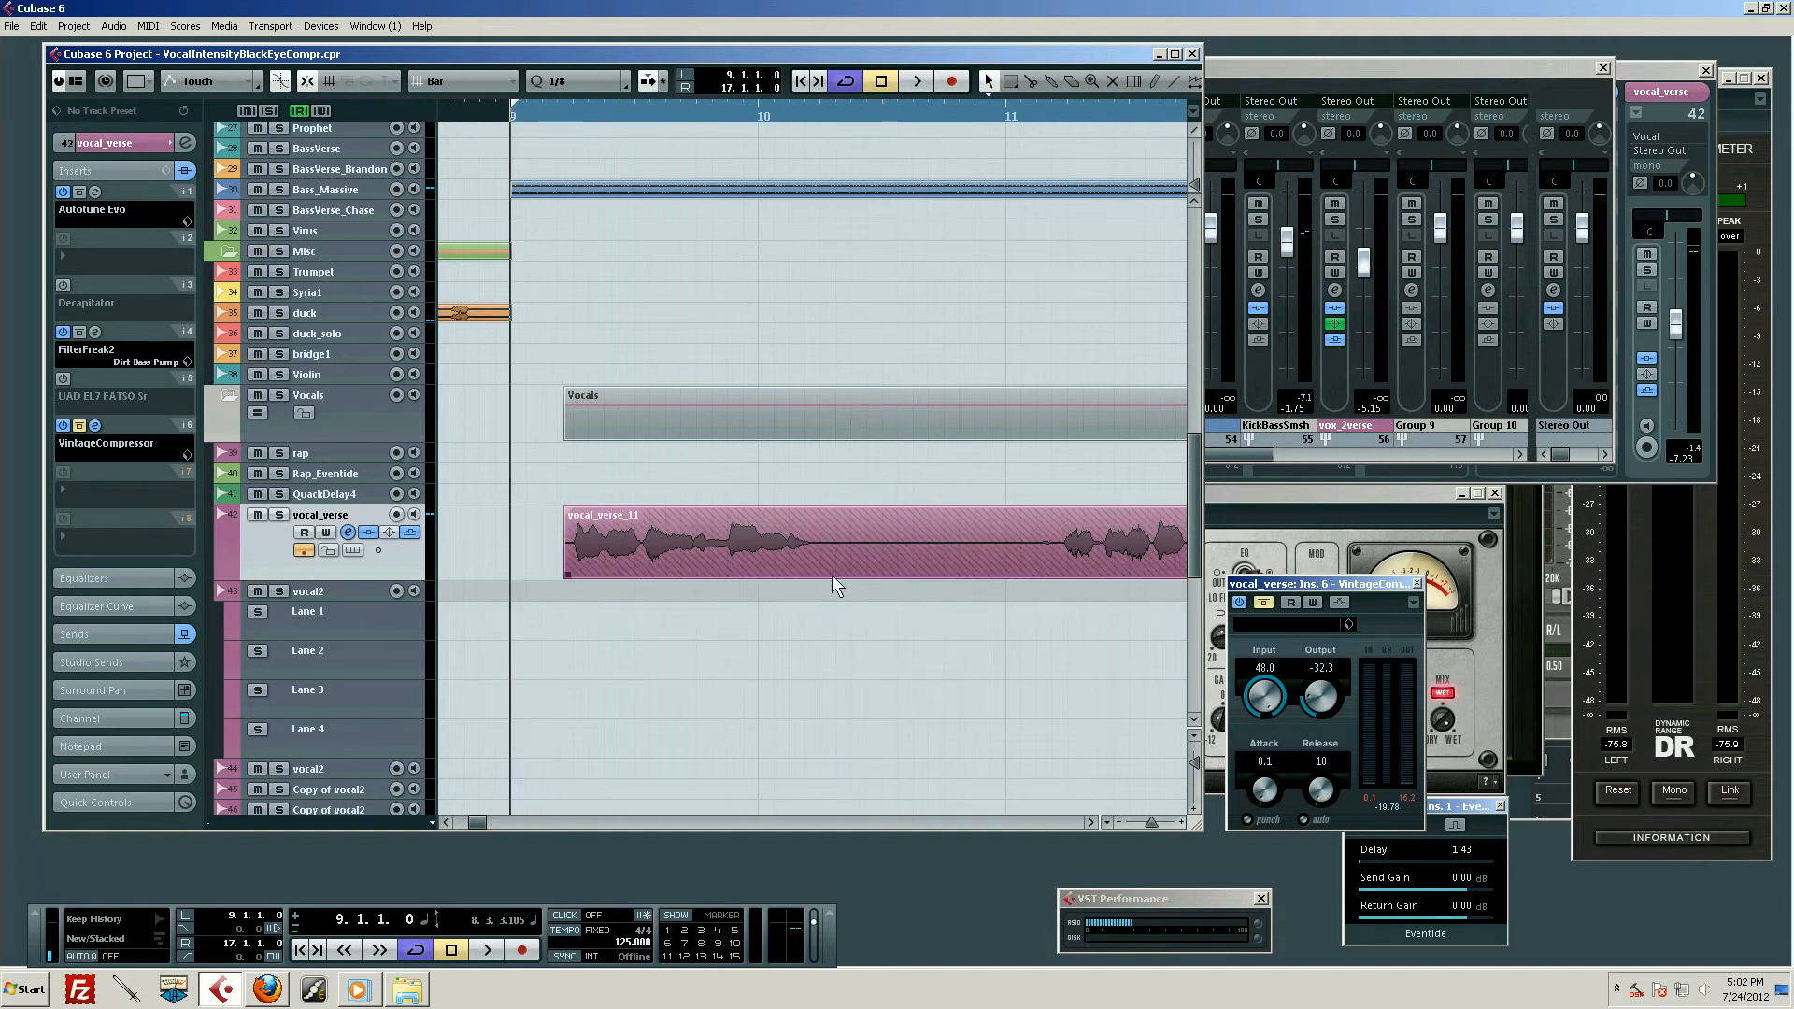
{"action": "key", "text": "space"}
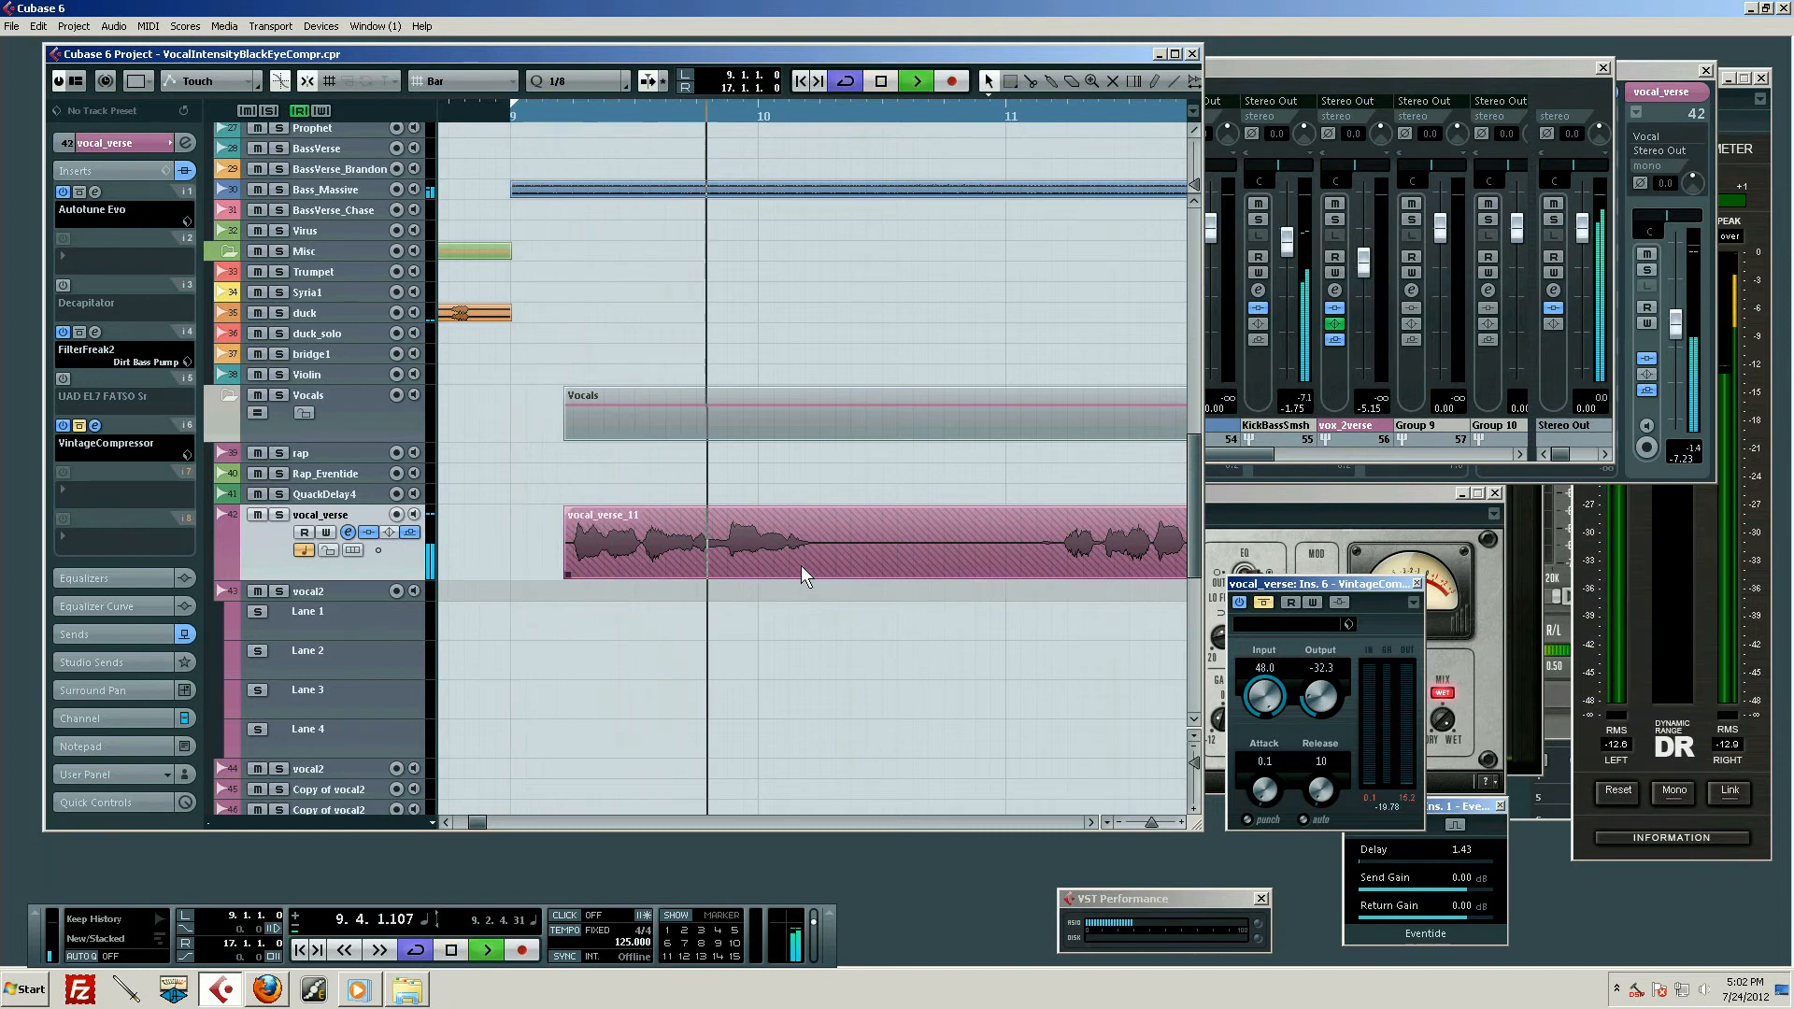
{"action": "key", "text": "space"}
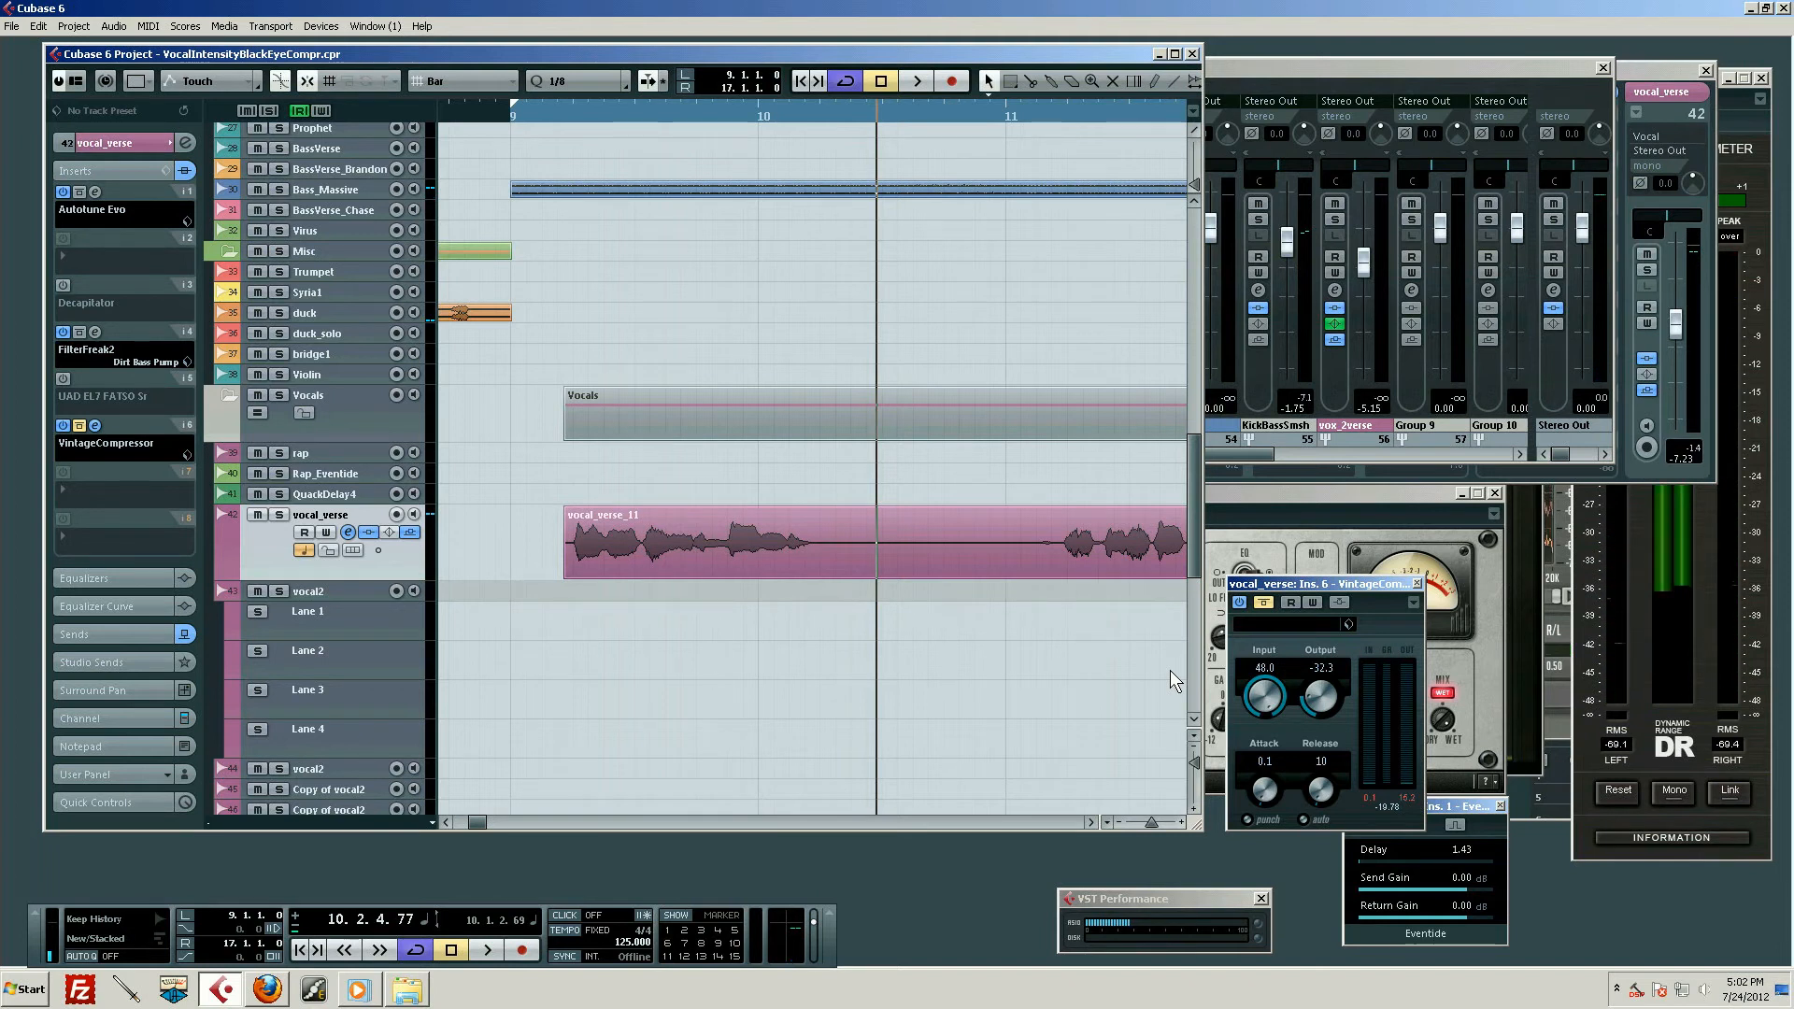
Take VintageCompressor out of bypass and move its window higher, clear of the Eventide plug-in window and the arrangement
{"action": "left_click", "coordinate": [1264, 603]}
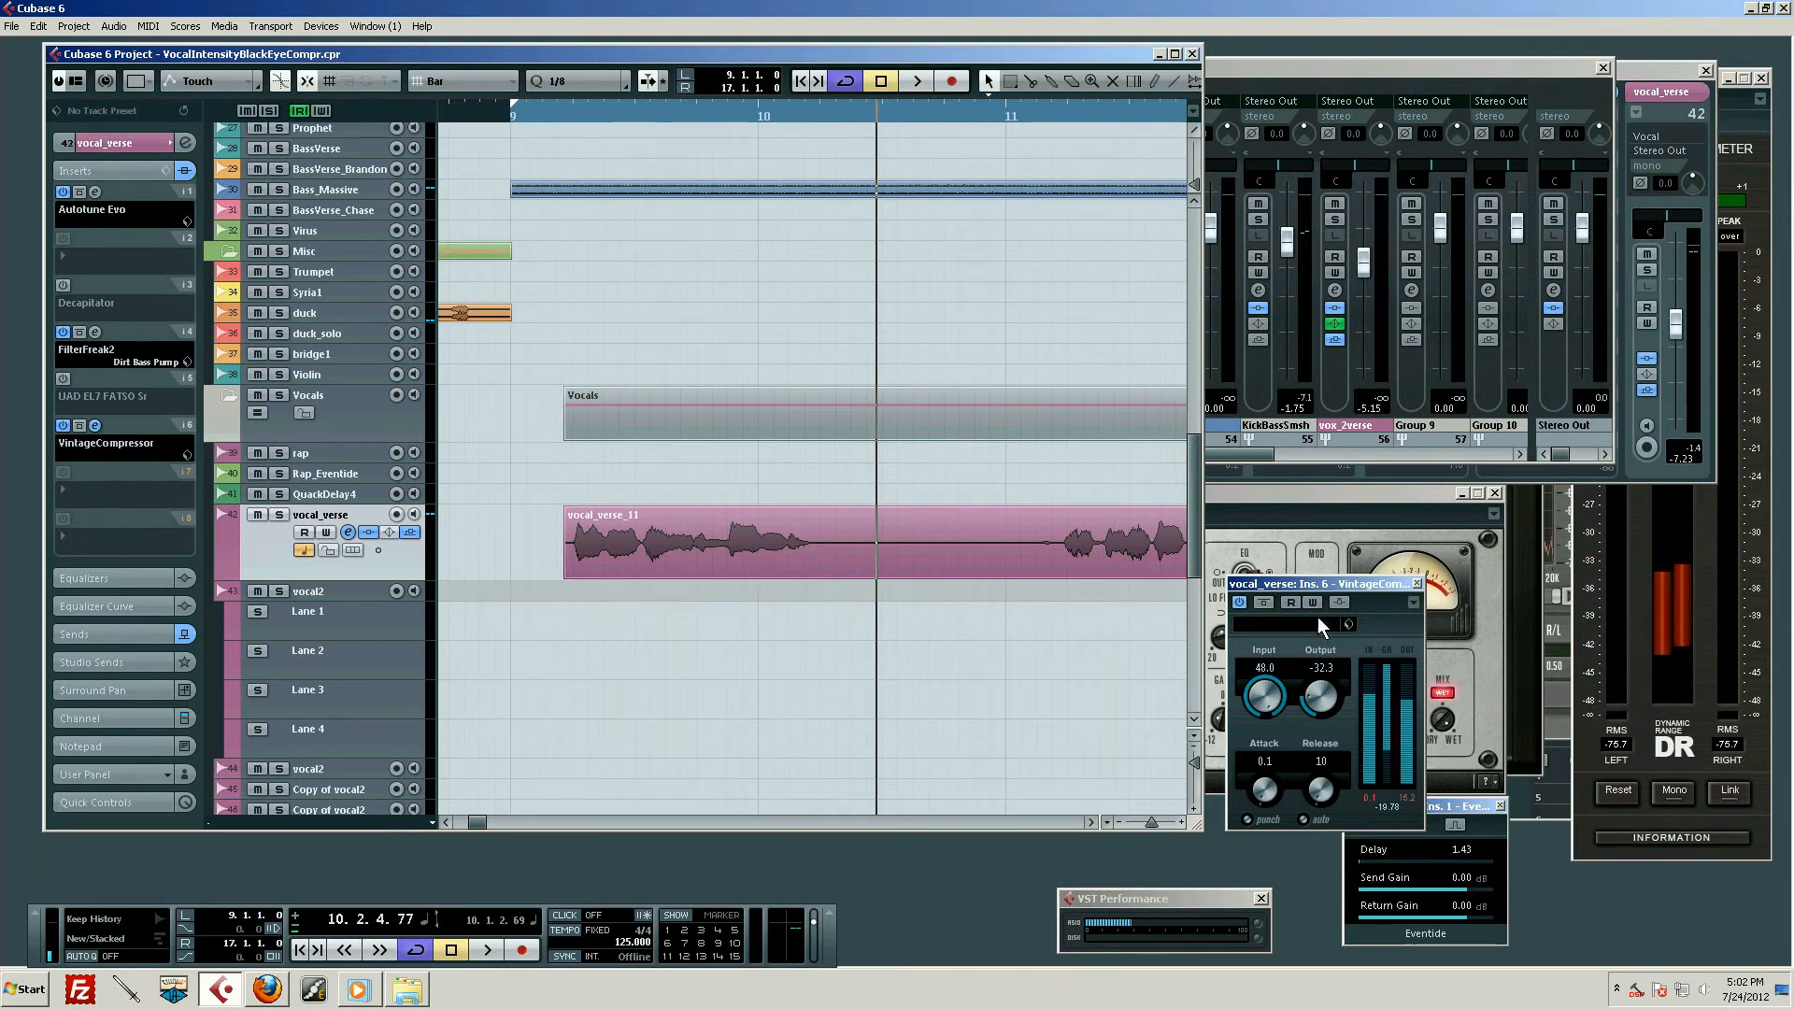
{"action": "left_click_drag", "start_coordinate": [1304, 582], "coordinate": [1291, 518]}
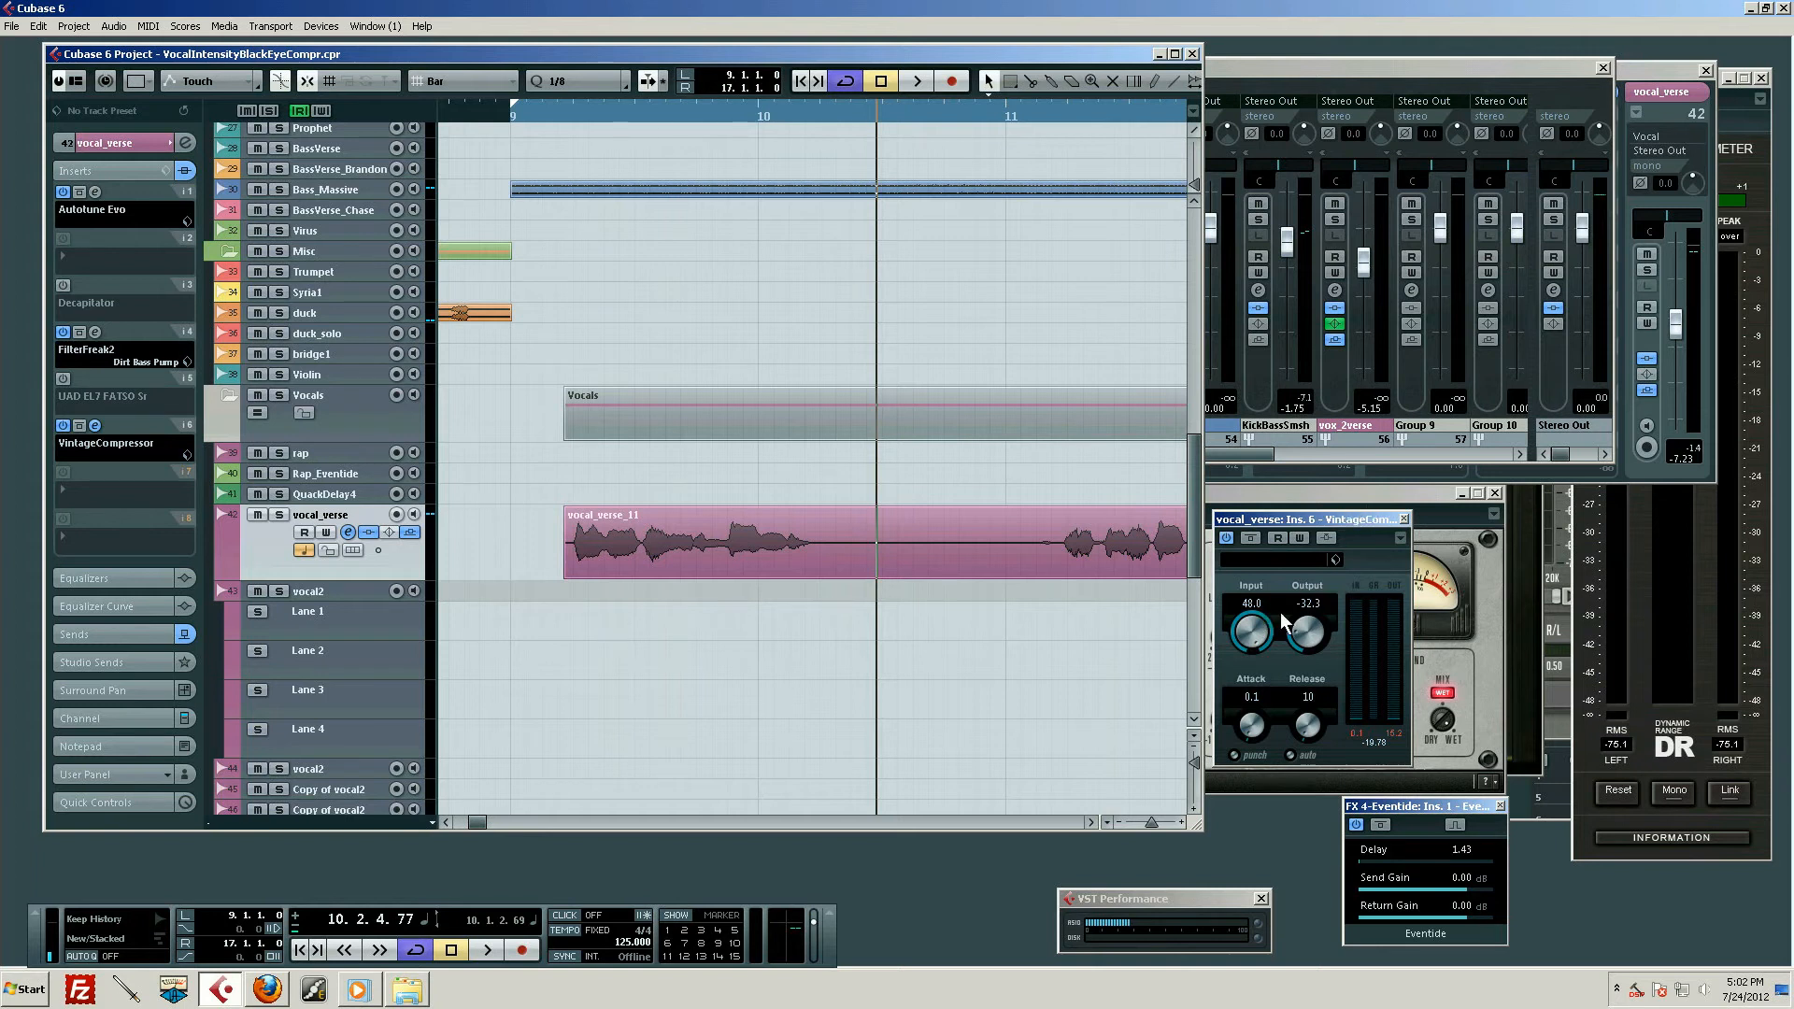
{"action": "left_click_drag", "start_coordinate": [1331, 531], "coordinate": [1361, 530]}
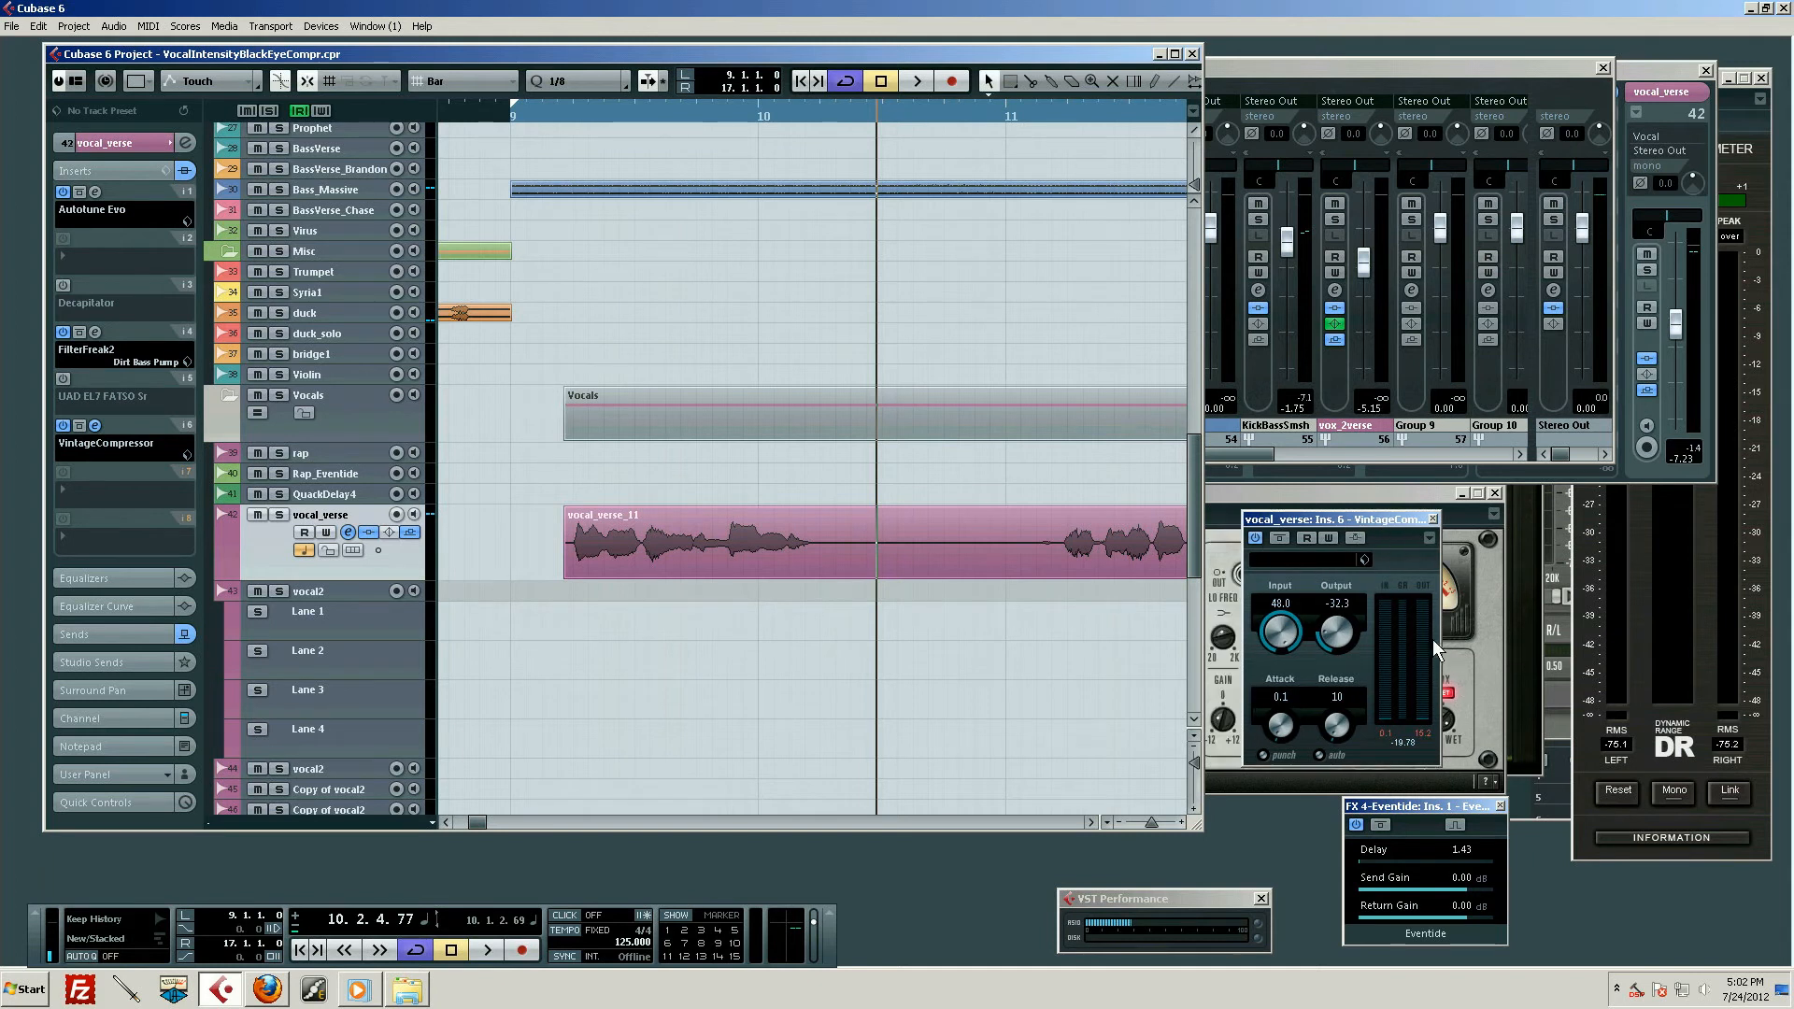
Play the verse from bar 9 with VintageCompressor active, stop in bar 12, and return the playback cursor to bar 9
{"action": "left_click_drag", "start_coordinate": [613, 114], "coordinate": [510, 114]}
{"action": "key", "text": "space"}
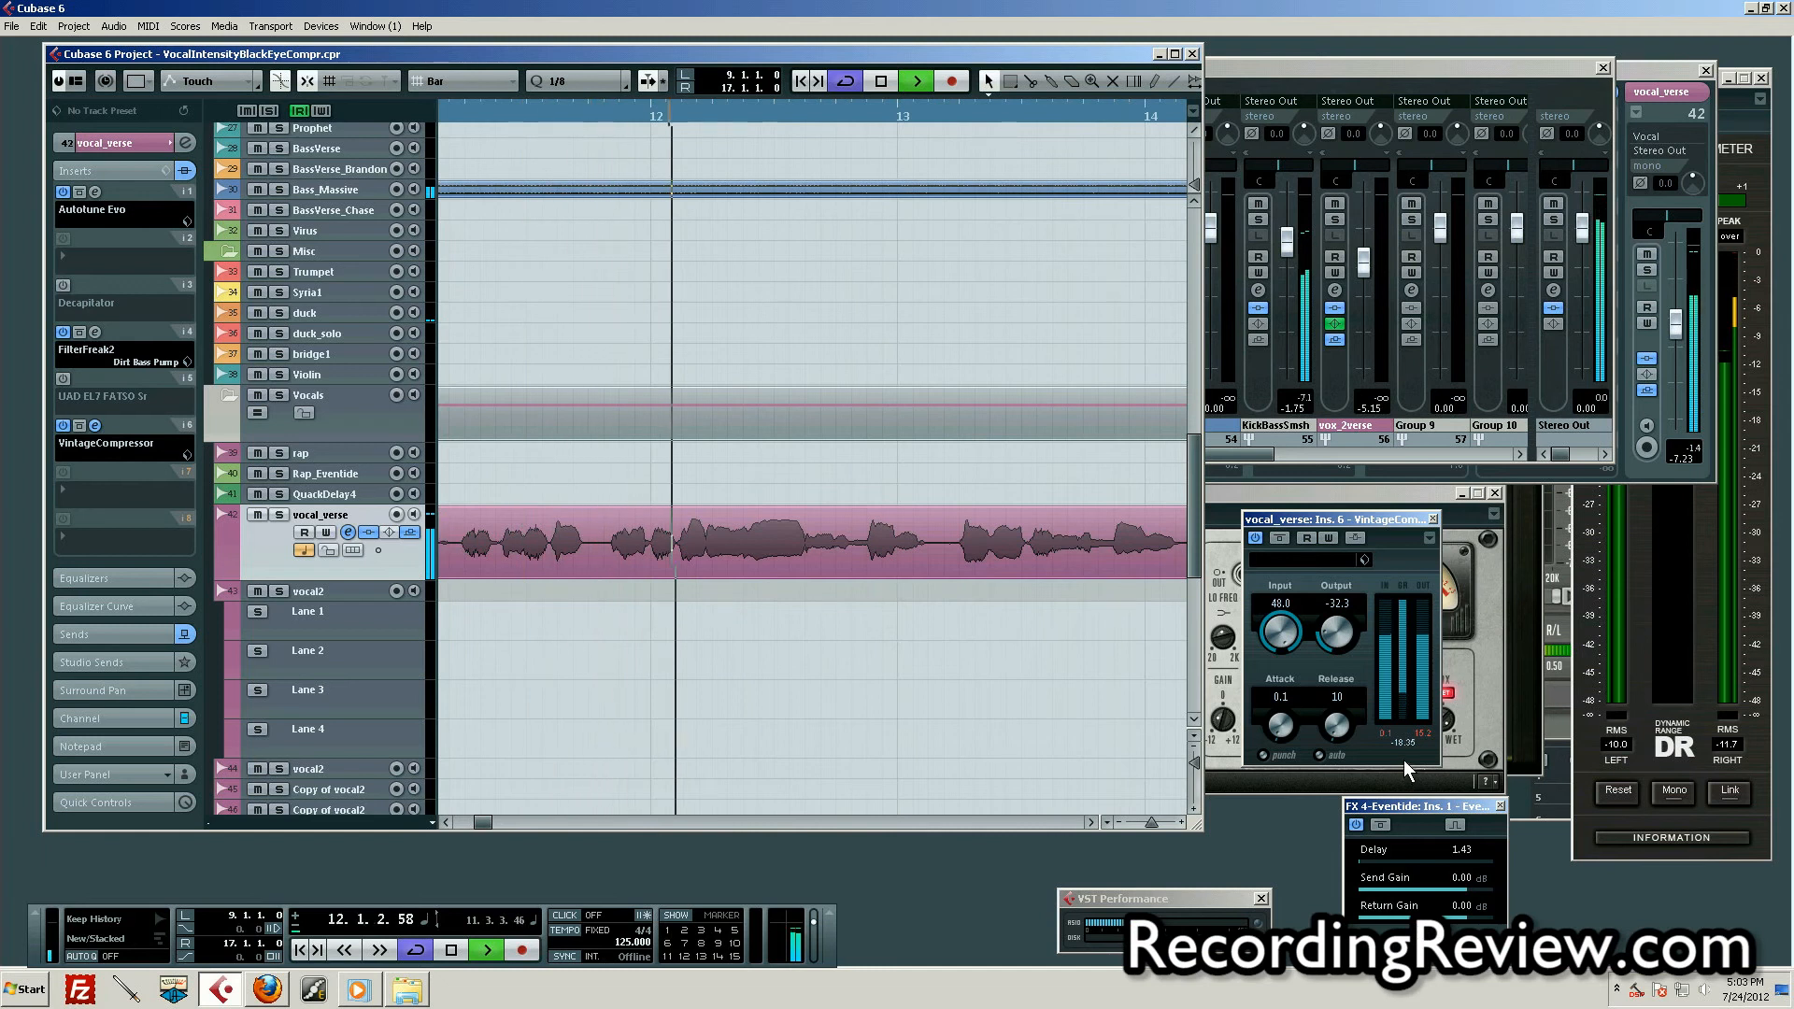
{"action": "key", "text": "space"}
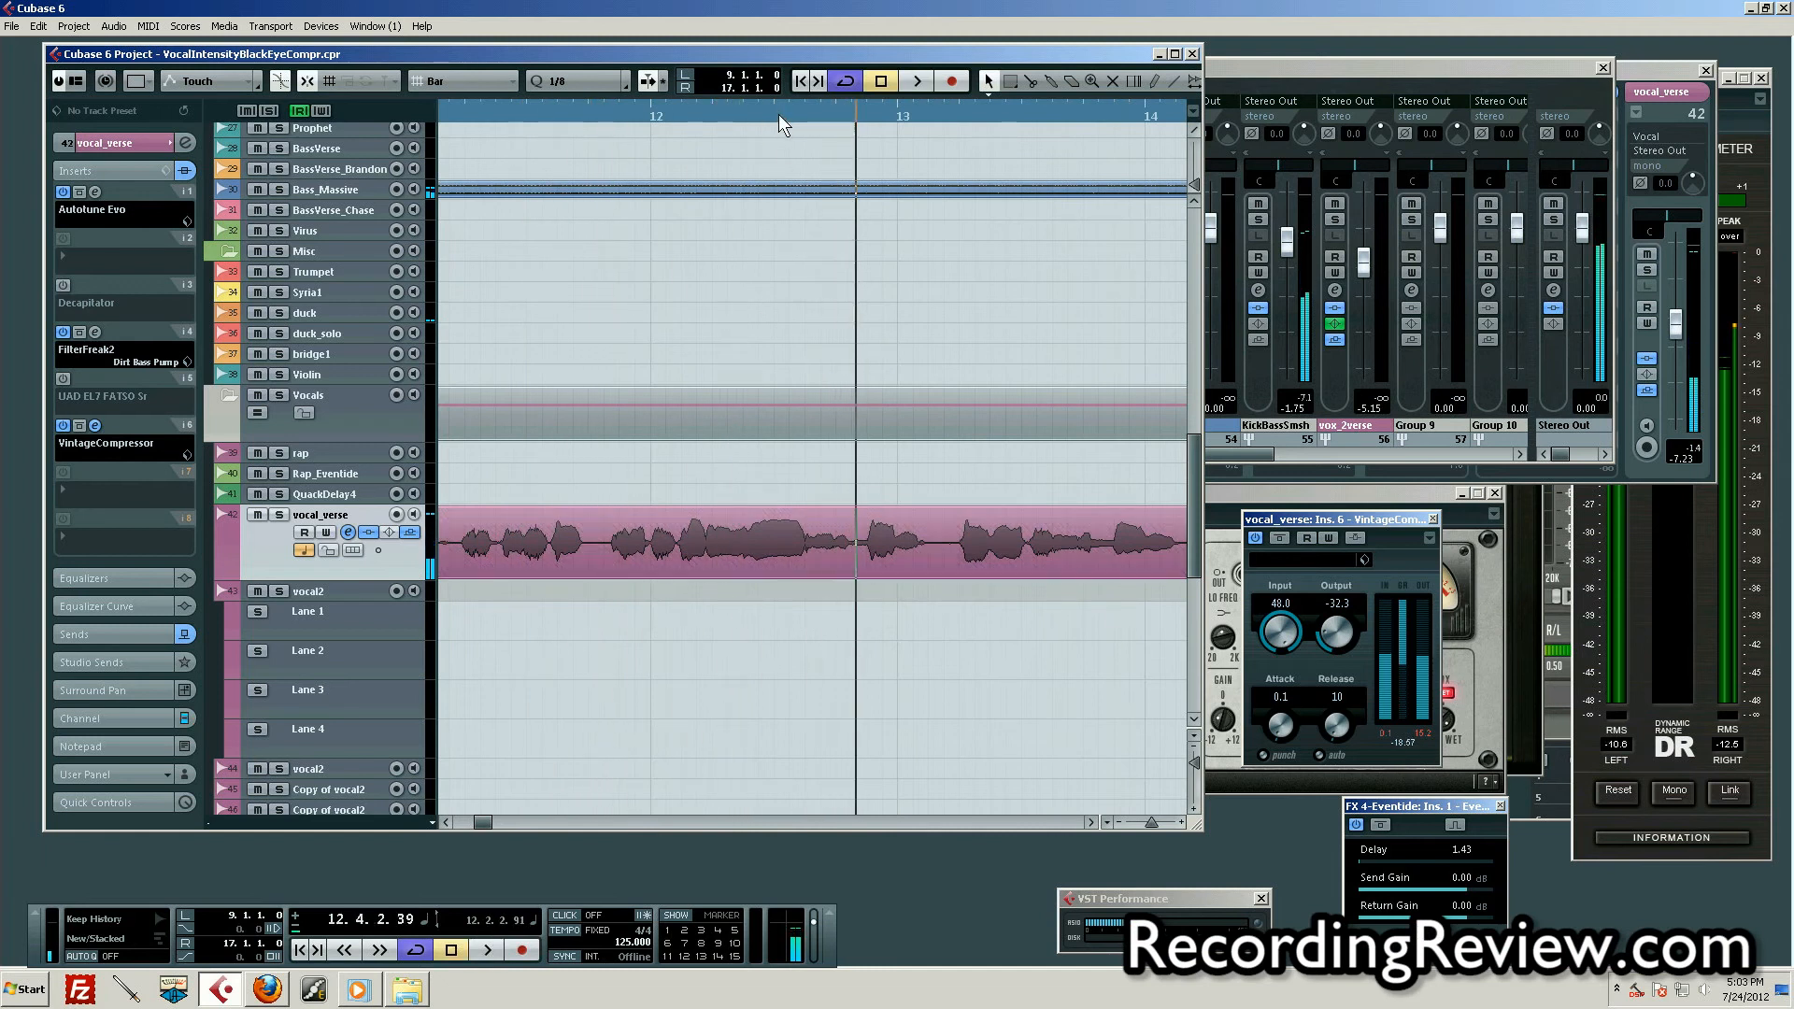
{"action": "left_click_drag", "start_coordinate": [782, 110], "coordinate": [759, 54]}
{"action": "left_click", "coordinate": [548, 106]}
{"action": "left_click_drag", "start_coordinate": [547, 104], "coordinate": [574, 139]}
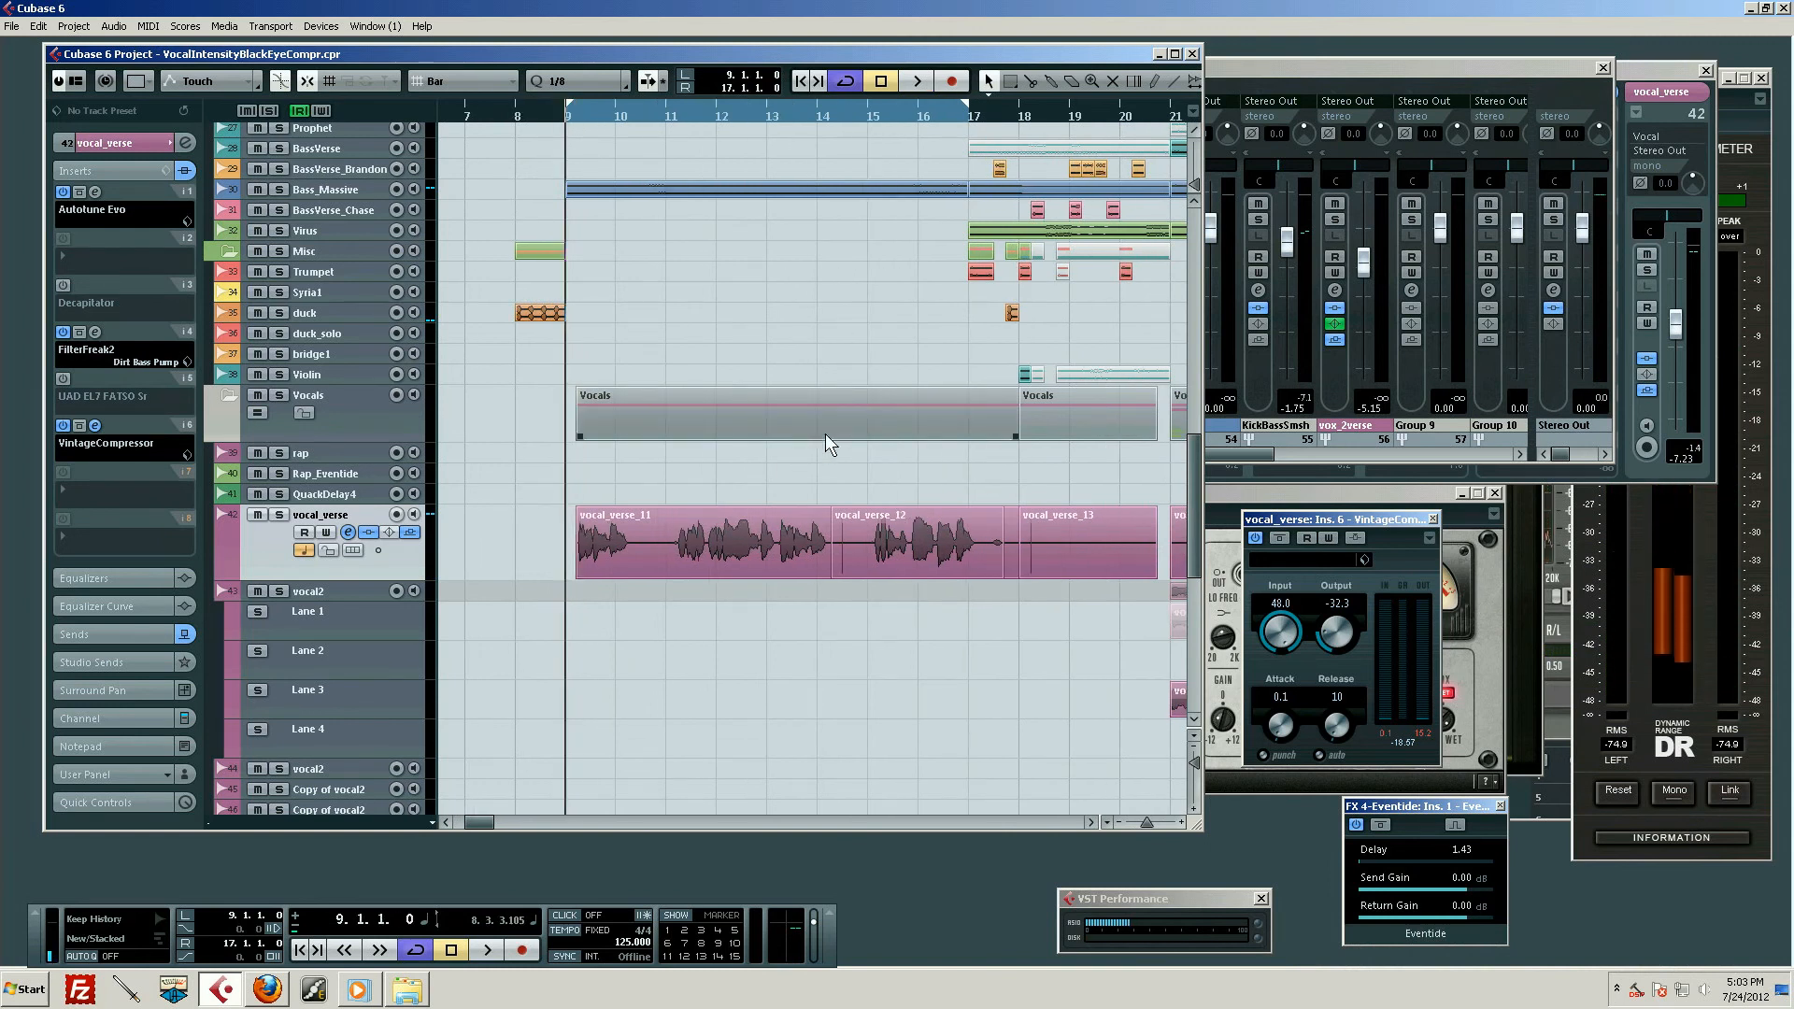
{"action": "left_click", "coordinate": [905, 576]}
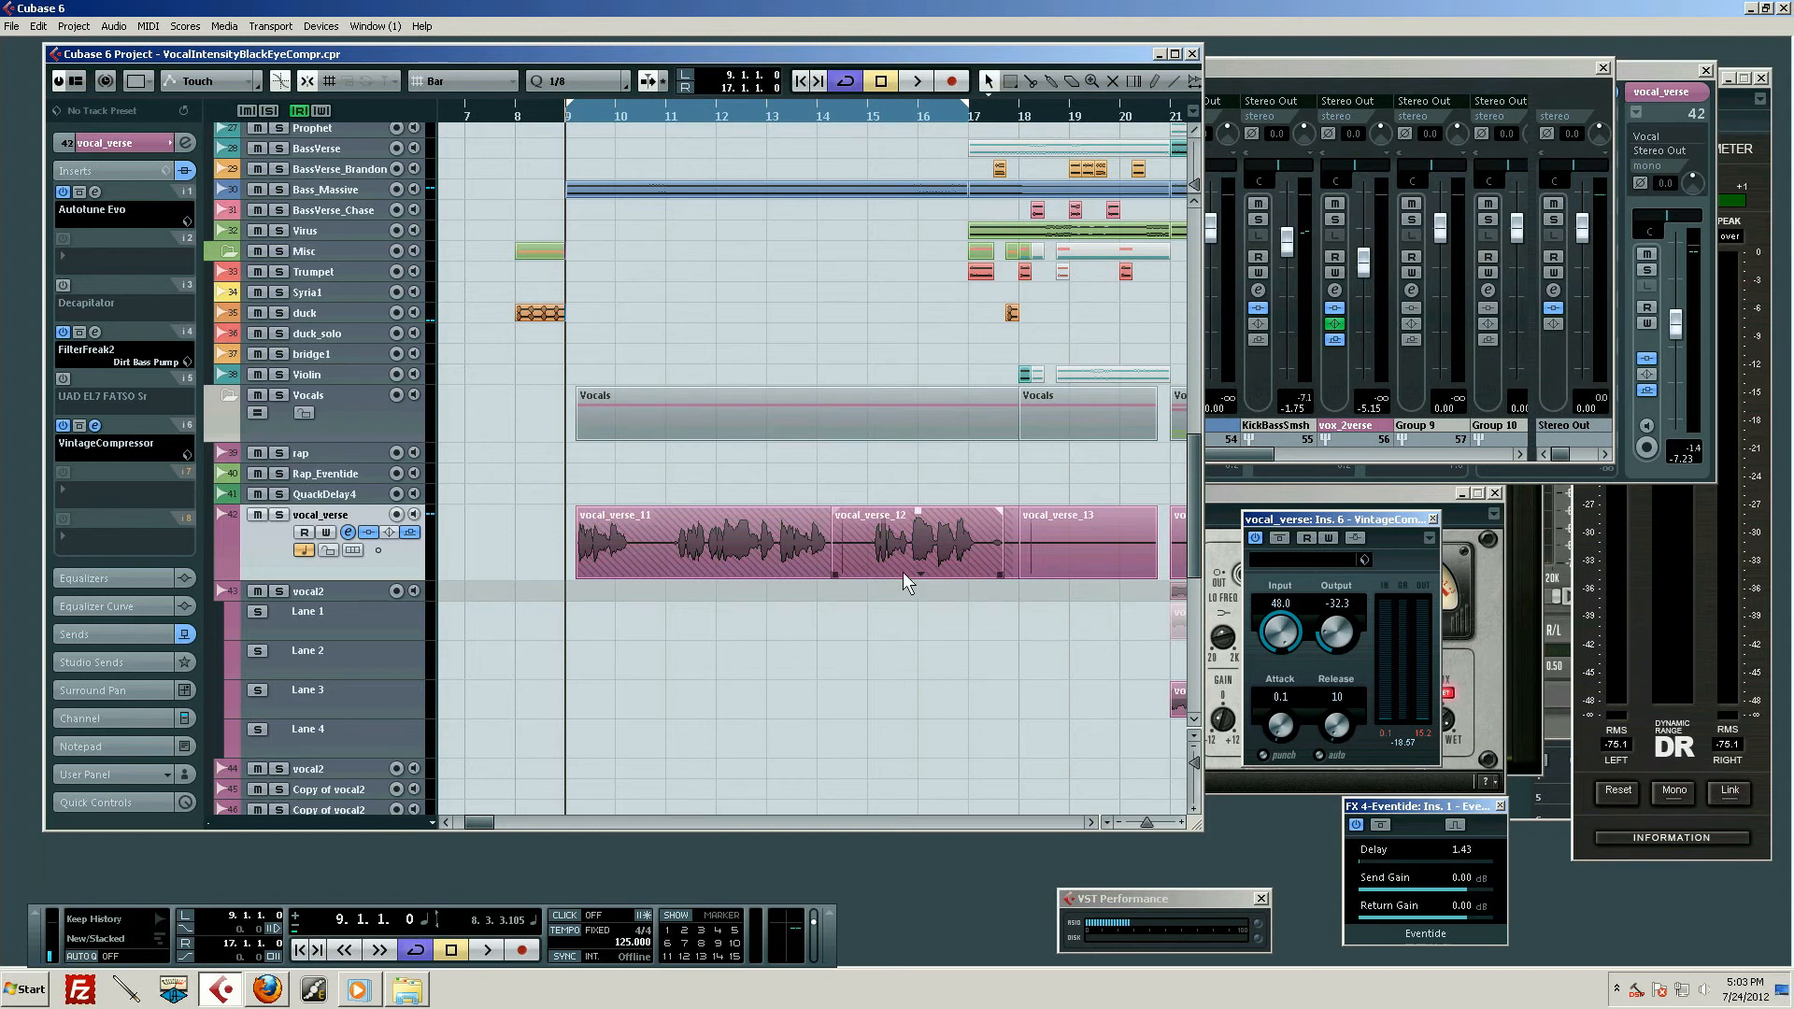
{"action": "left_click", "coordinate": [928, 686]}
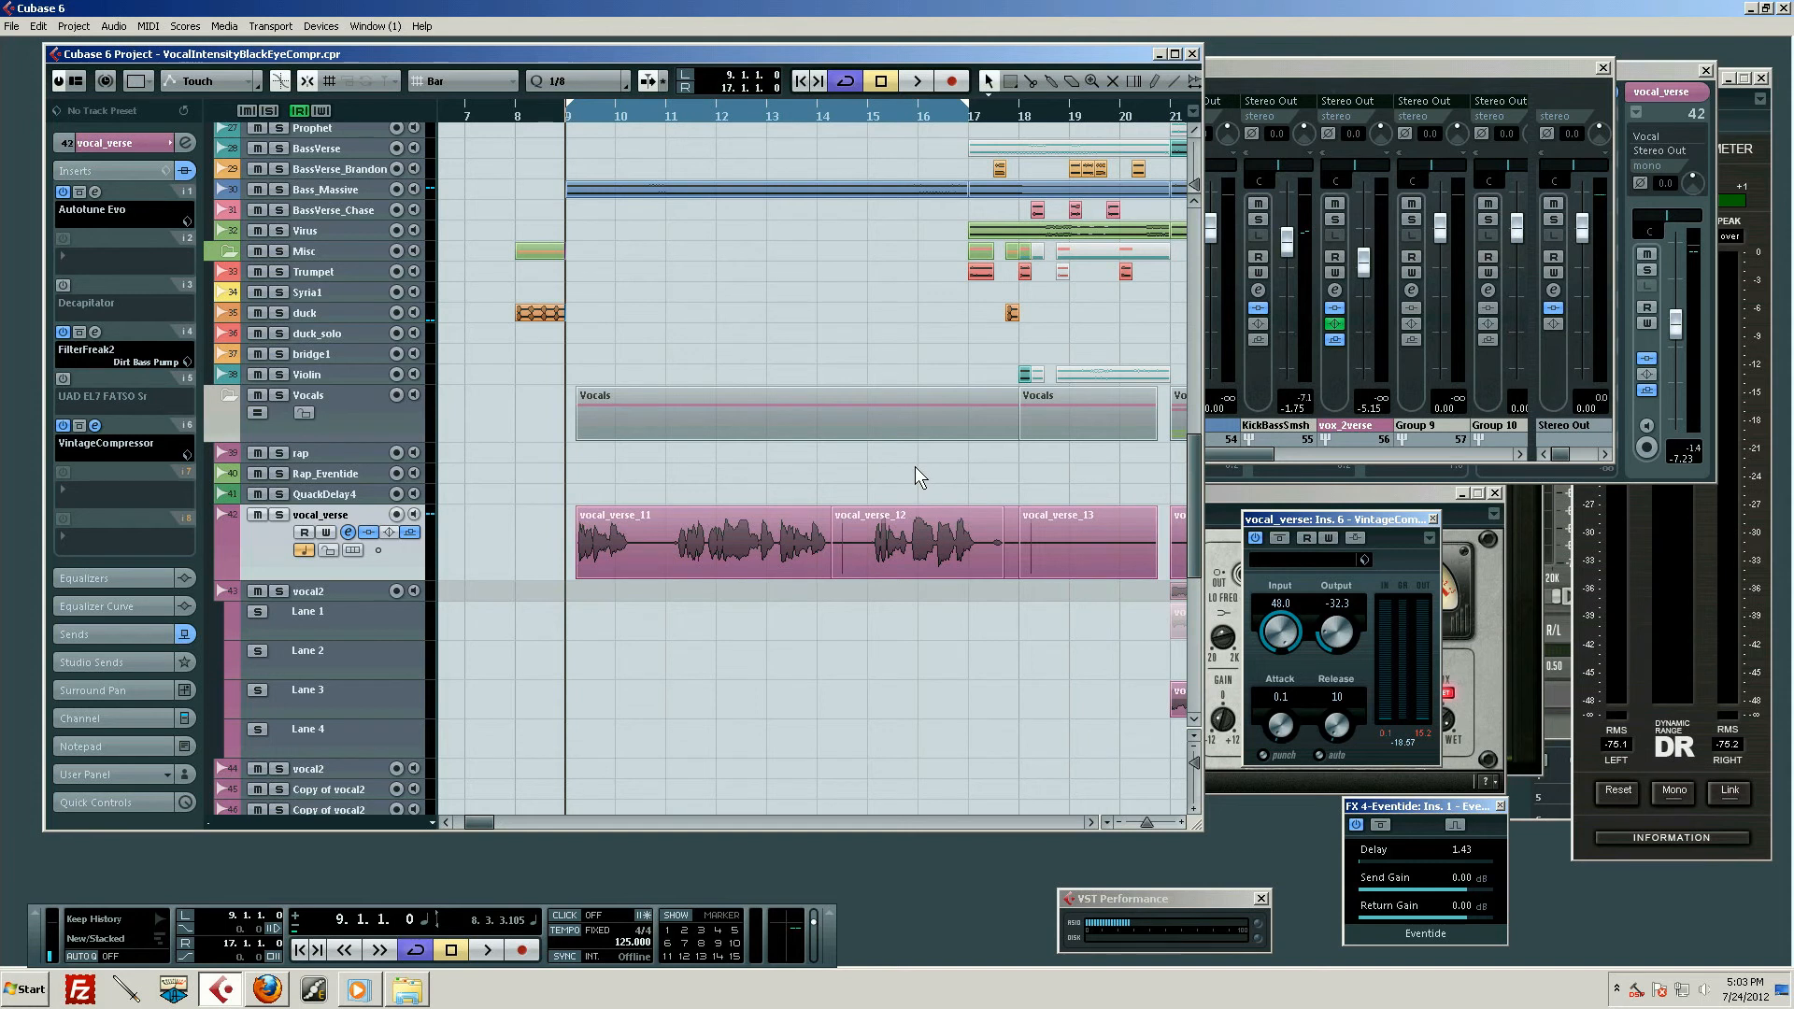
{"action": "scroll", "coordinate": [990, 669], "scroll_direction": "down", "scroll_amount": 3}
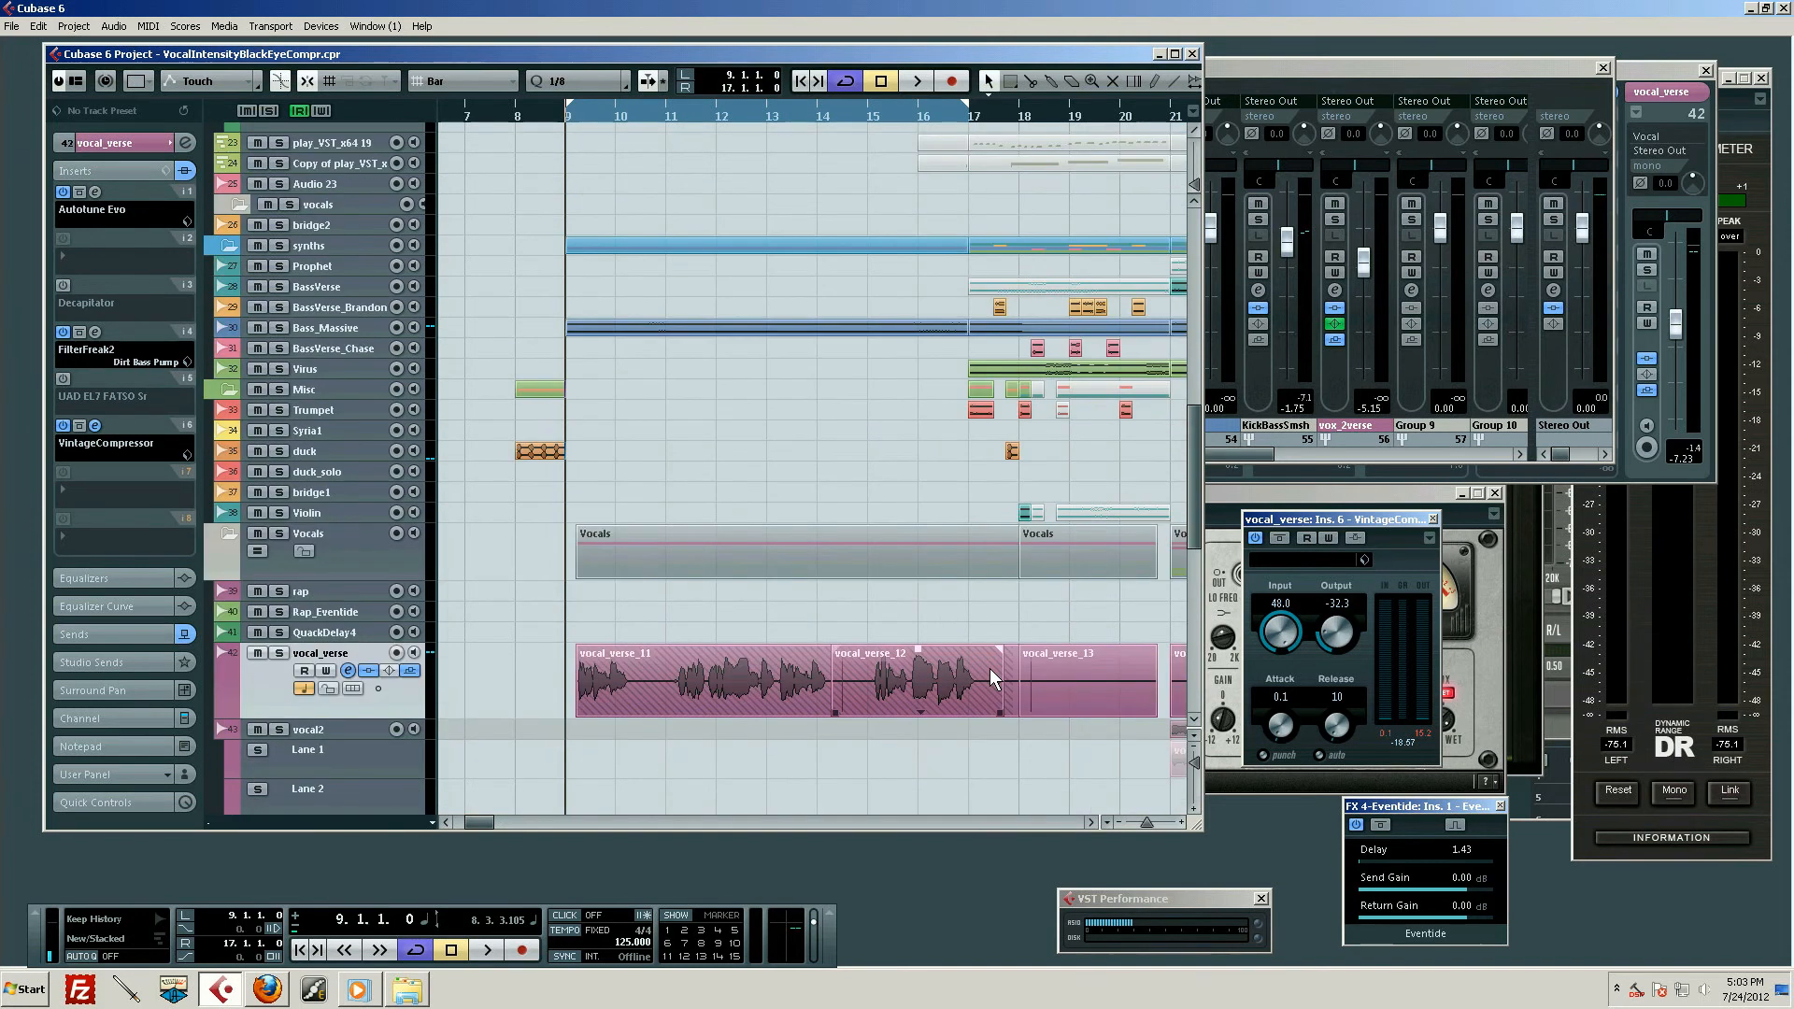
{"action": "scroll", "coordinate": [963, 661], "scroll_direction": "up", "scroll_amount": 3}
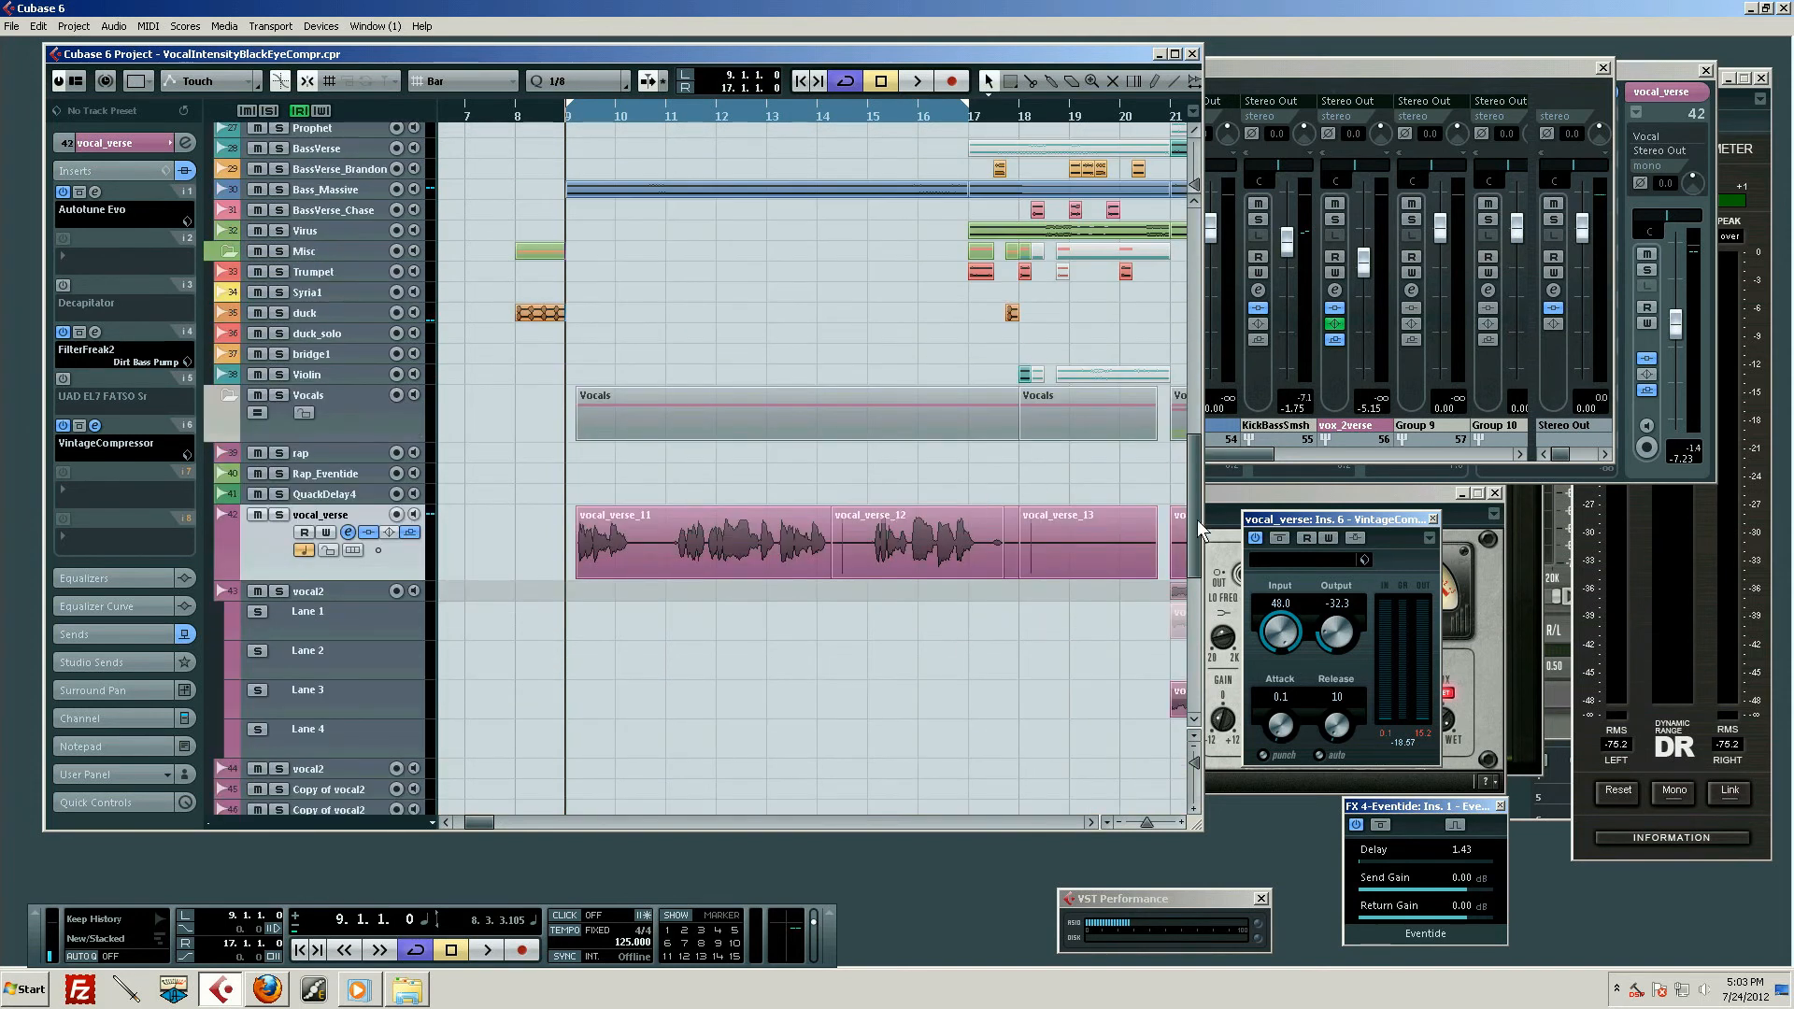
Move the VintageCompressor window farther from the arrangement, then turn on its punch option and start playback from bar 9
{"action": "left_click_drag", "start_coordinate": [1326, 521], "coordinate": [1347, 525]}
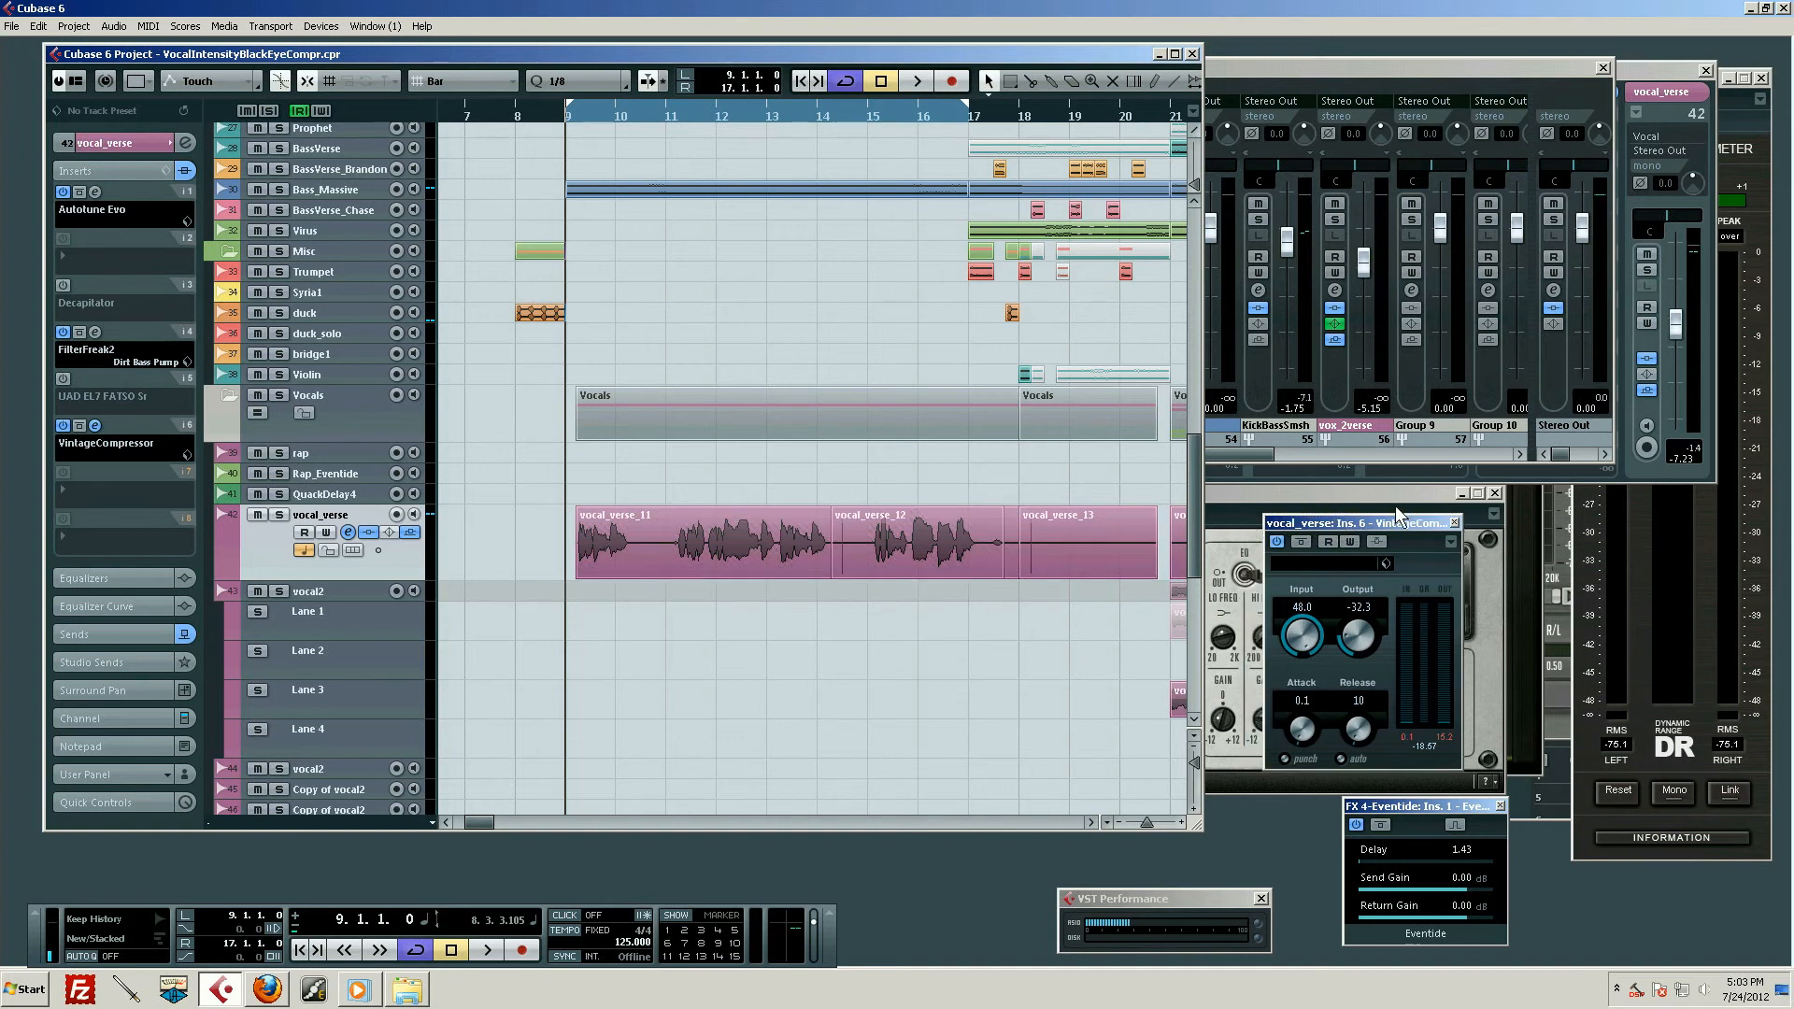
{"action": "left_click_drag", "start_coordinate": [1378, 530], "coordinate": [1417, 565]}
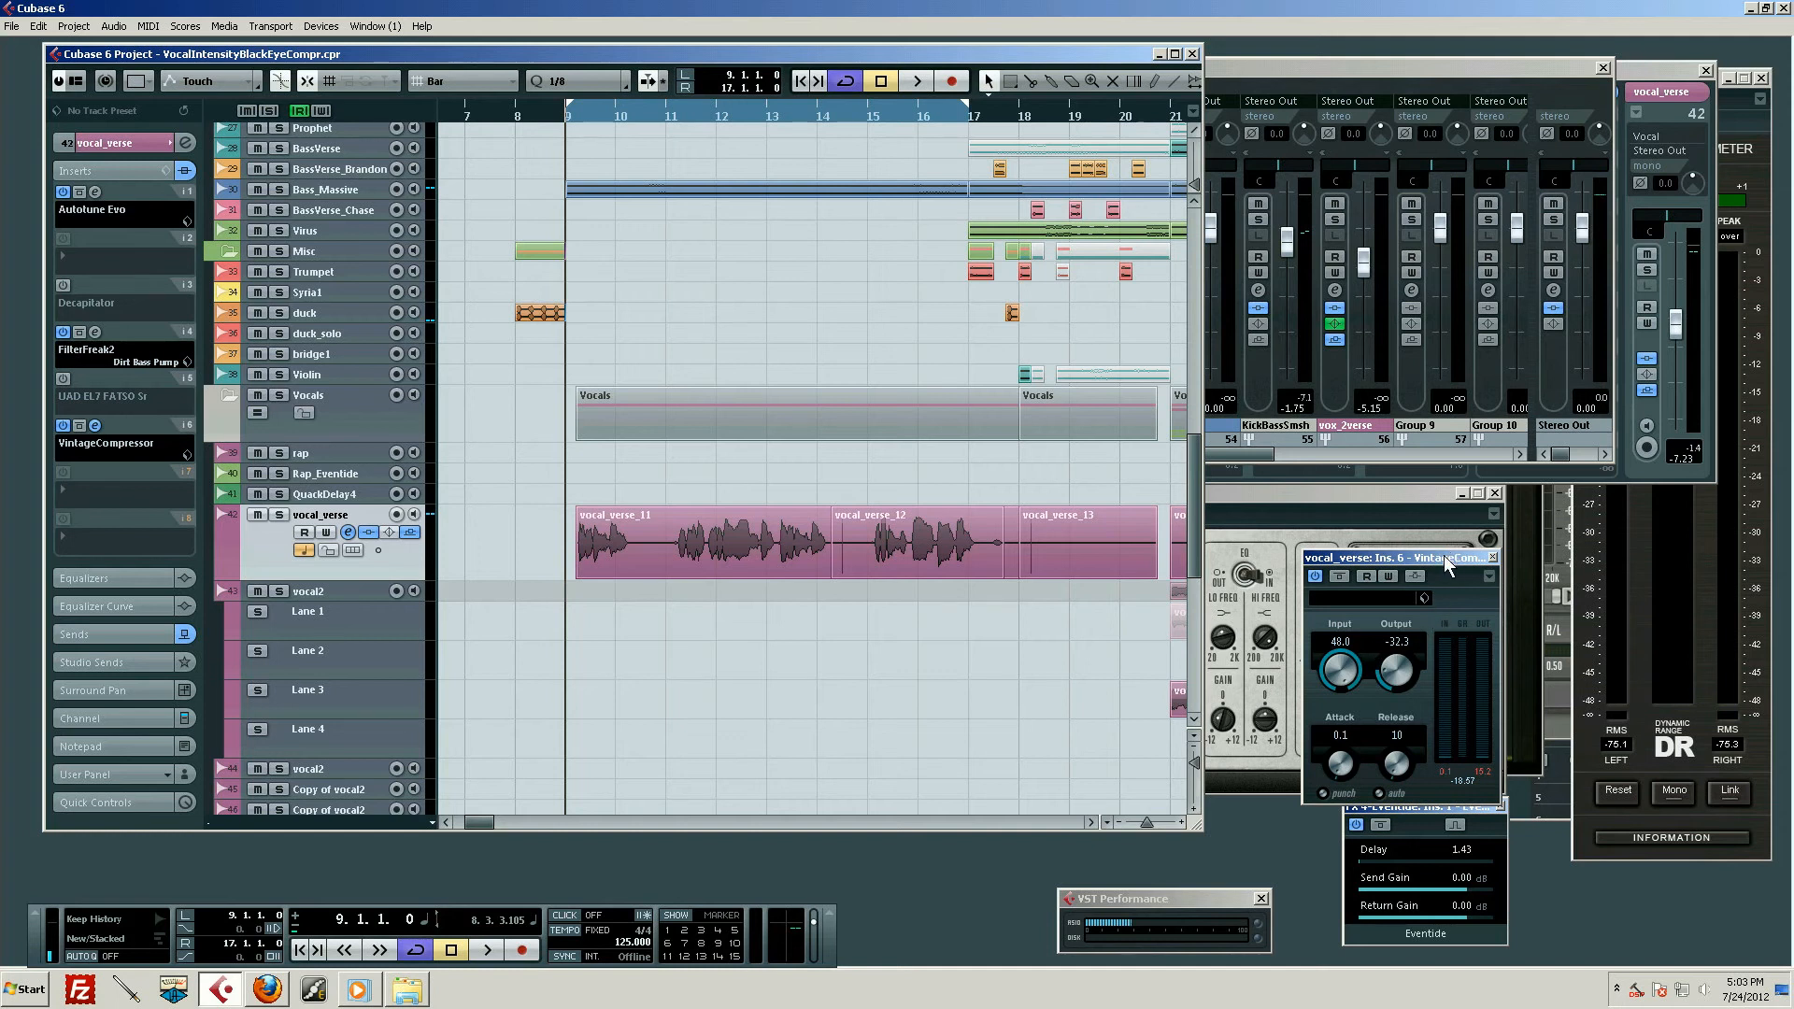
{"action": "left_click_drag", "start_coordinate": [1444, 555], "coordinate": [1442, 538]}
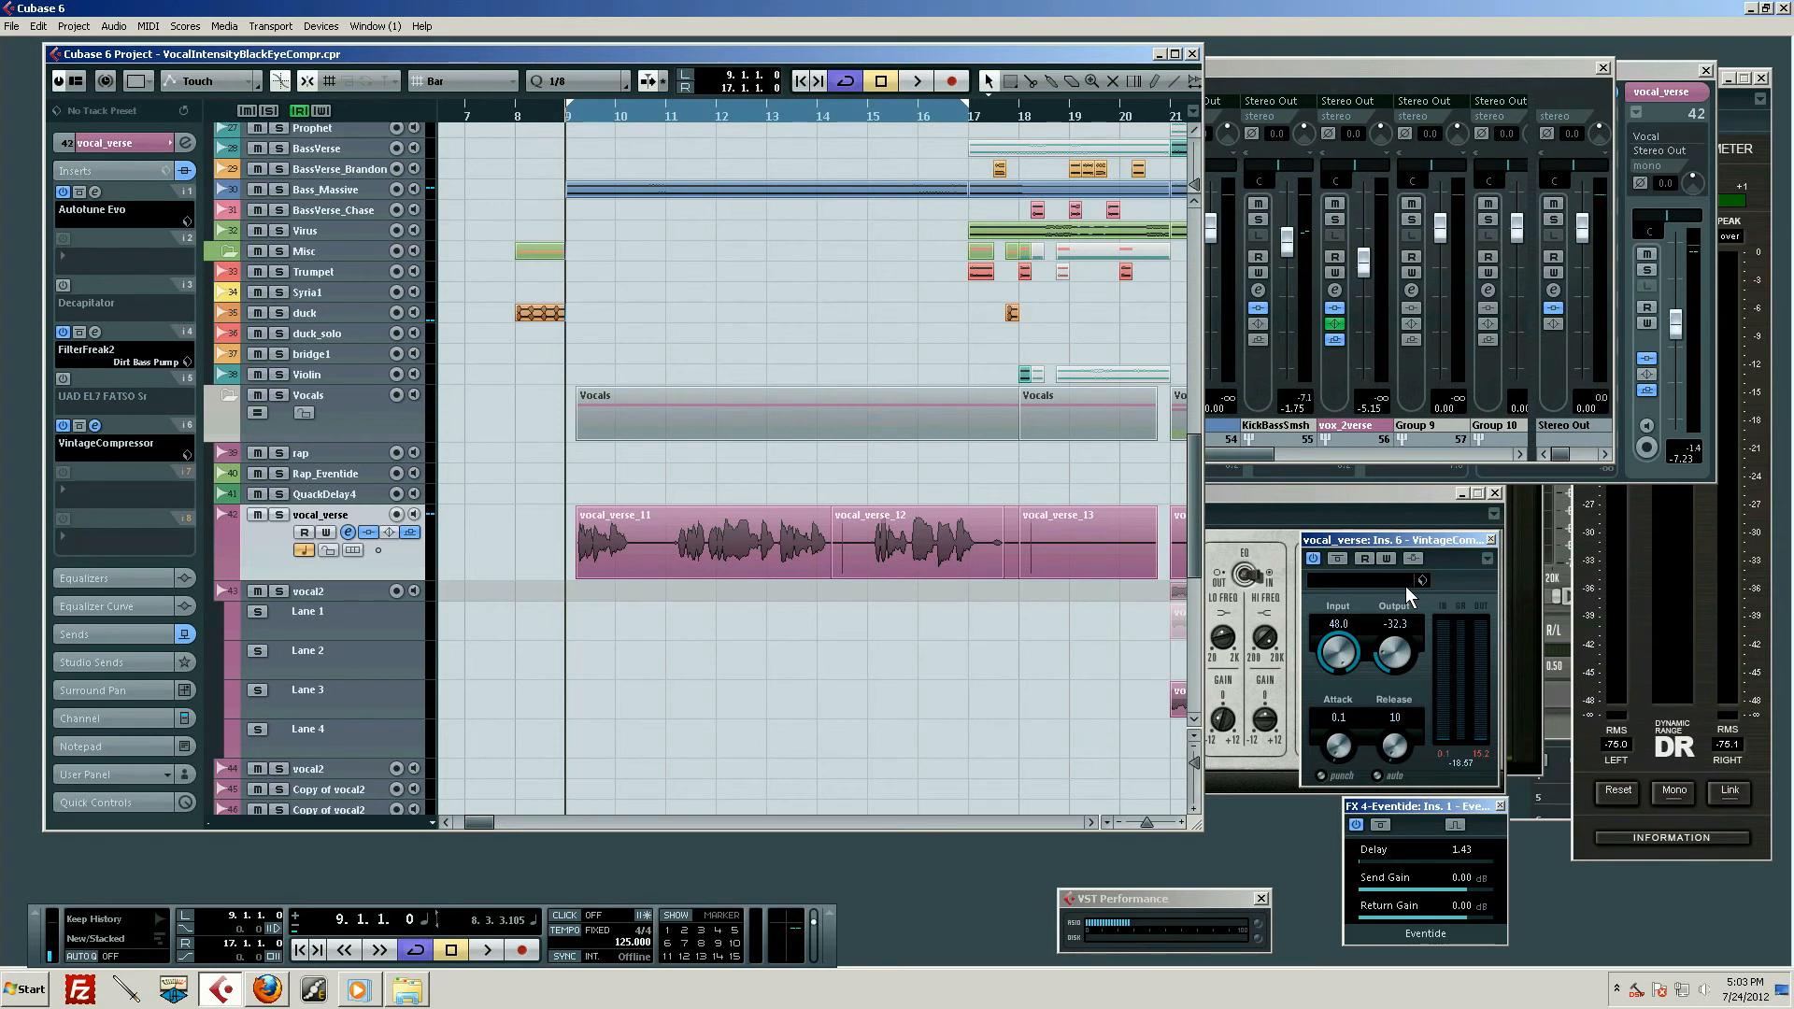
{"action": "left_click", "coordinate": [1322, 775]}
{"action": "key", "text": "space"}
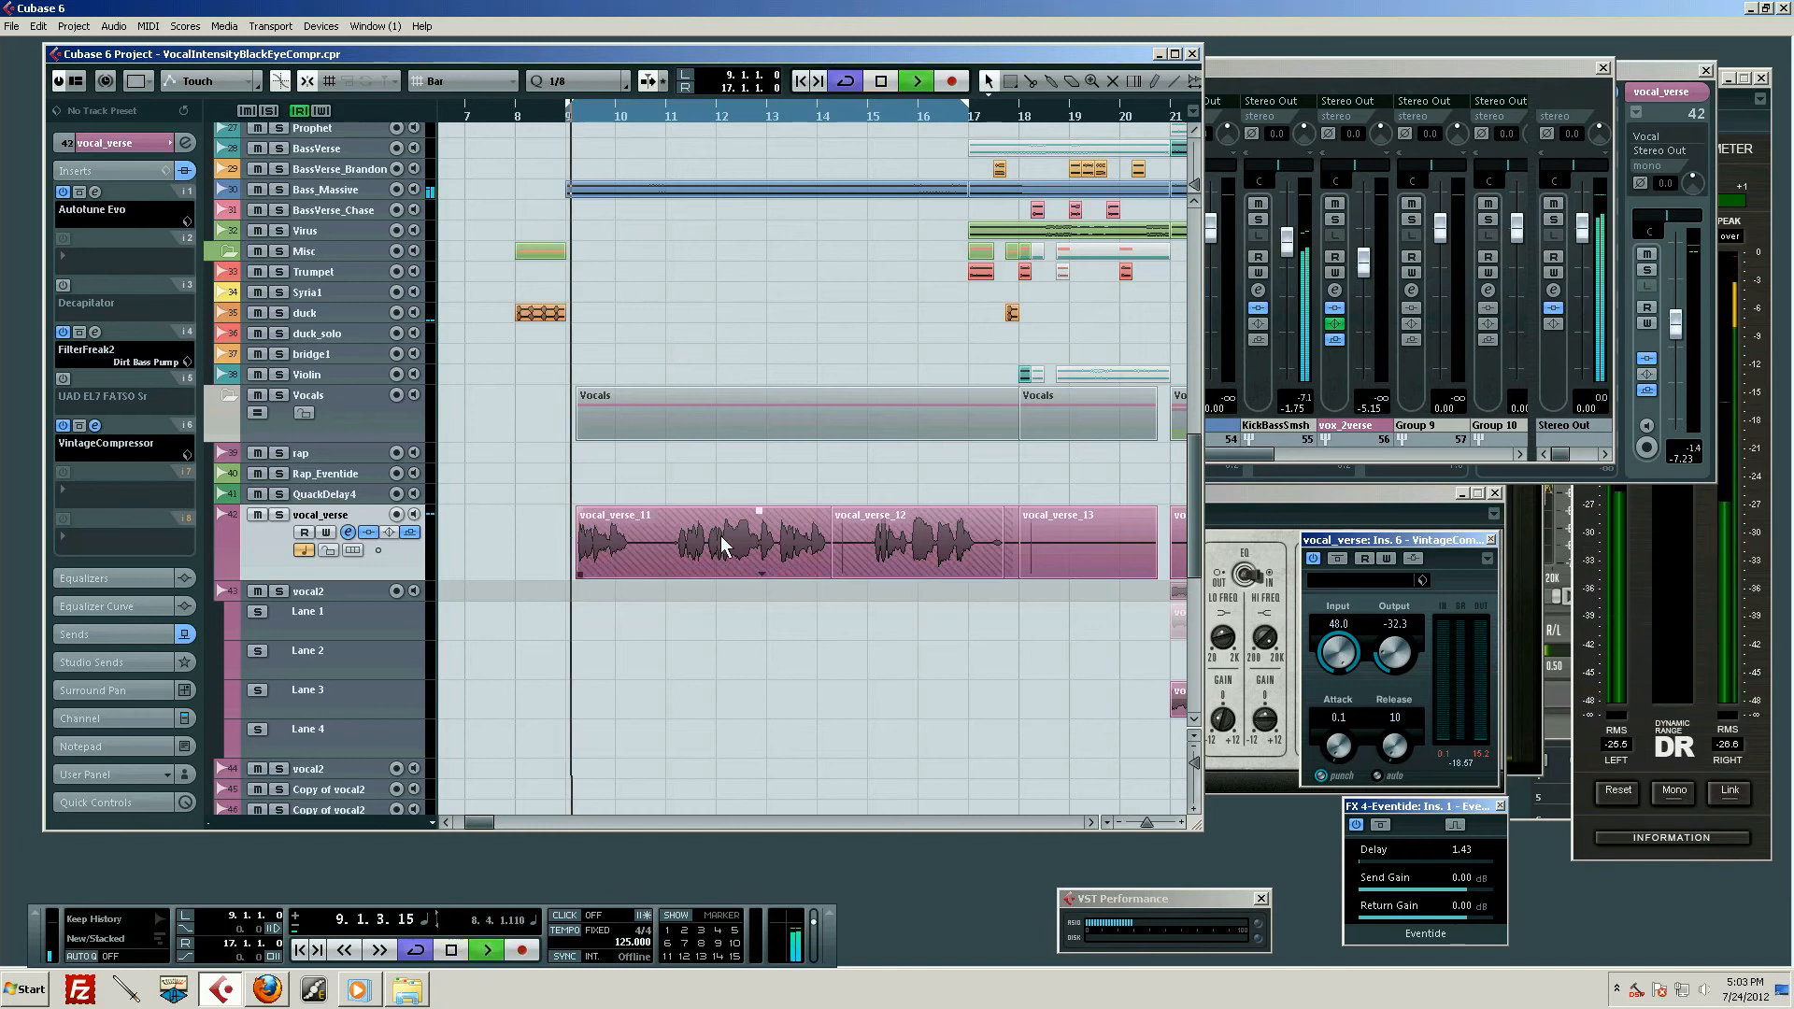
Bring the Mixer in front of the arrangement, stop playback in bar 14, and move the playback cursor back to bar 11
{"action": "left_click", "coordinate": [1331, 76]}
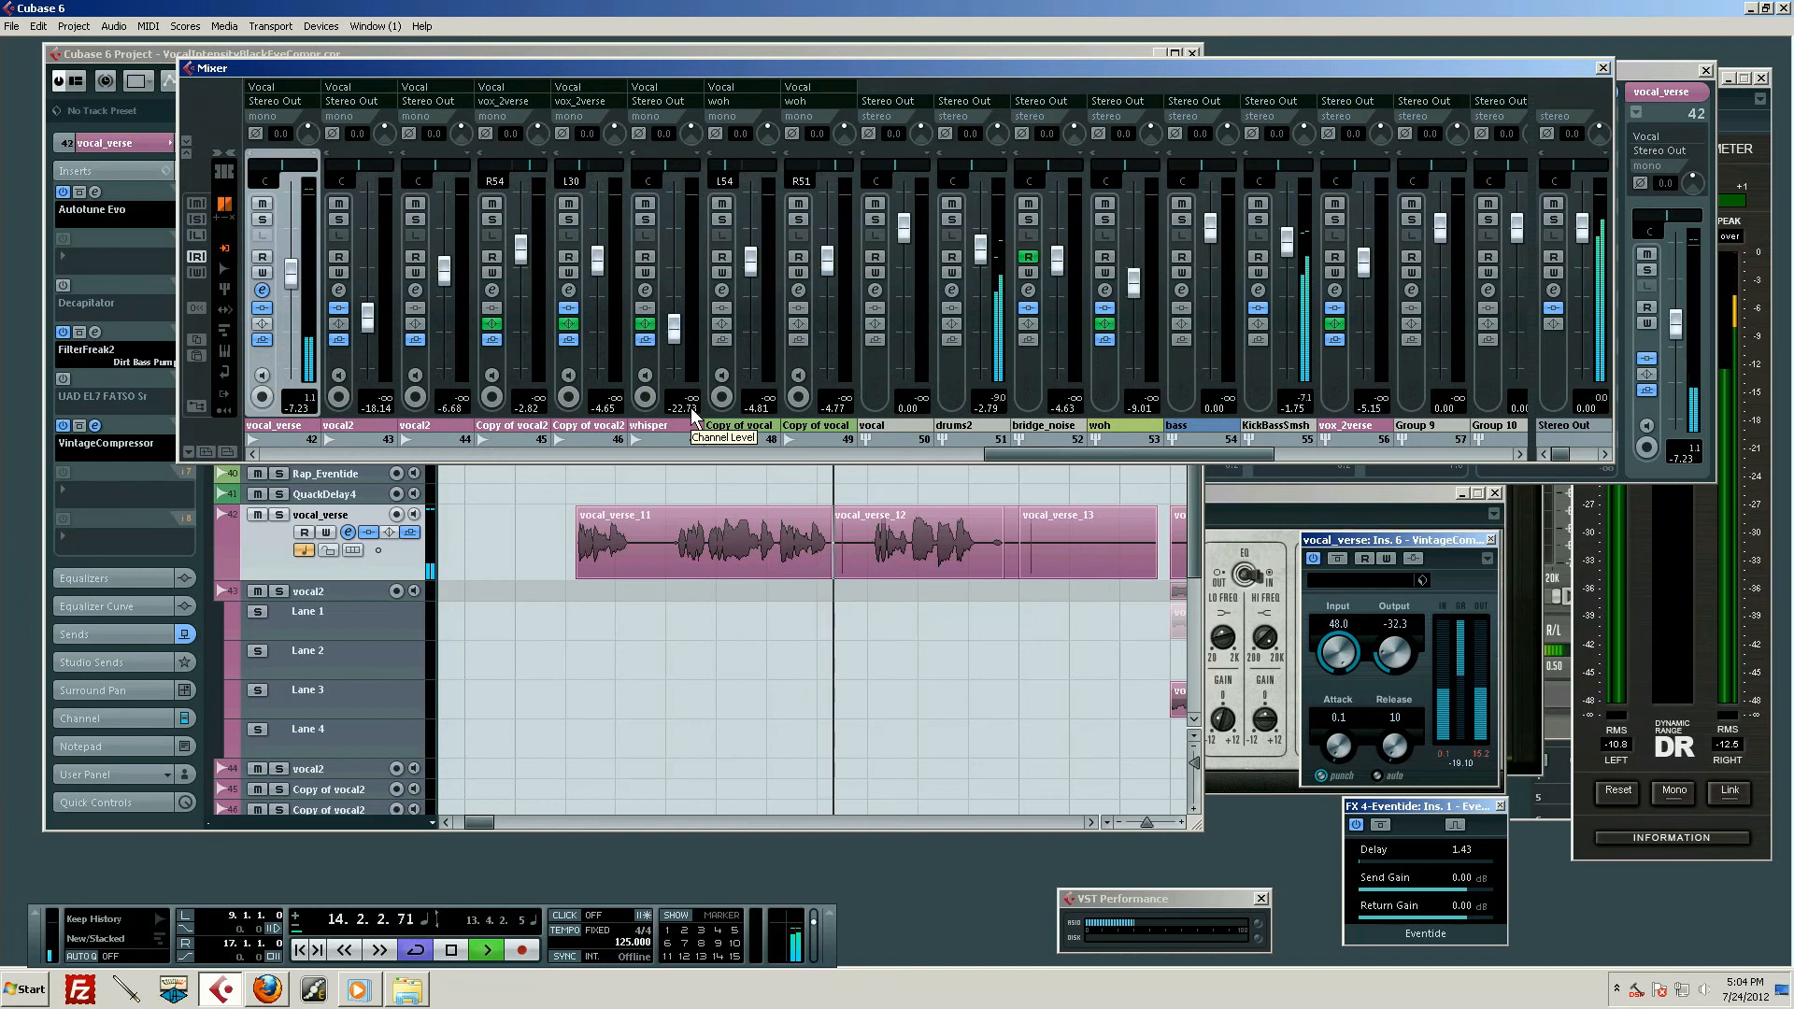
{"action": "key", "text": "space"}
{"action": "key", "text": "KP_Subtract"}
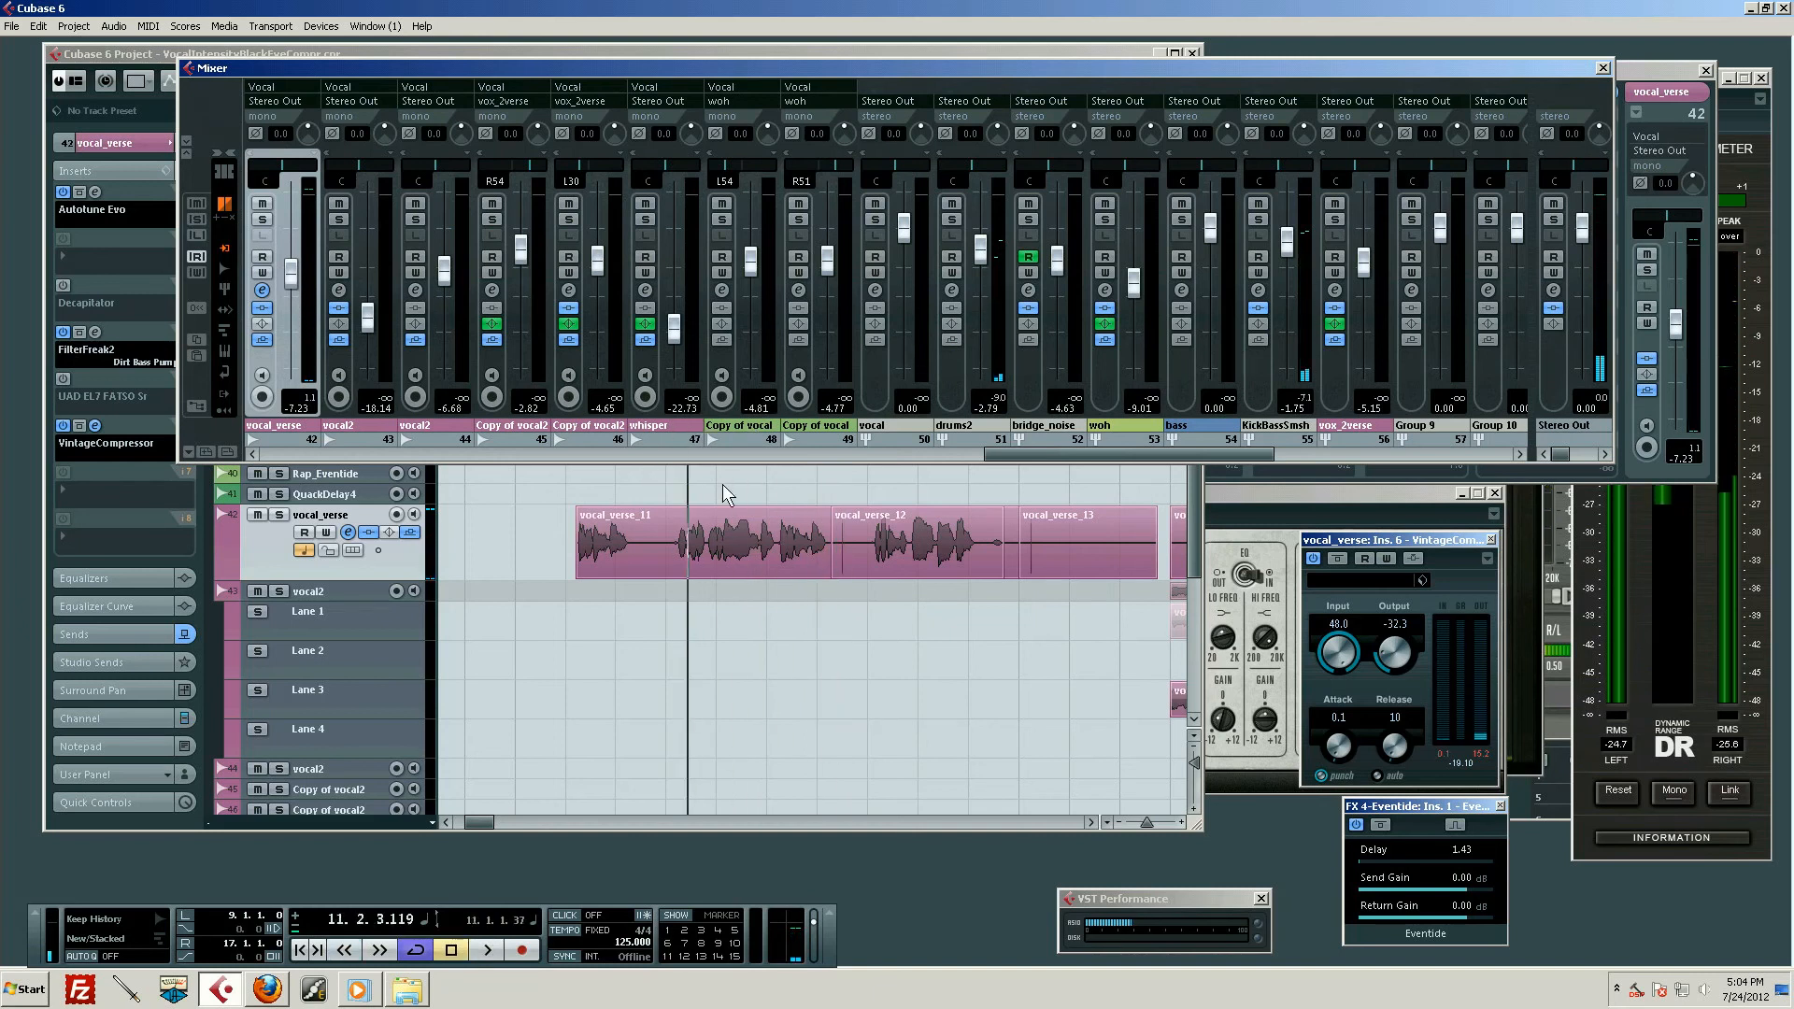
{"action": "key", "text": "KP_Add"}
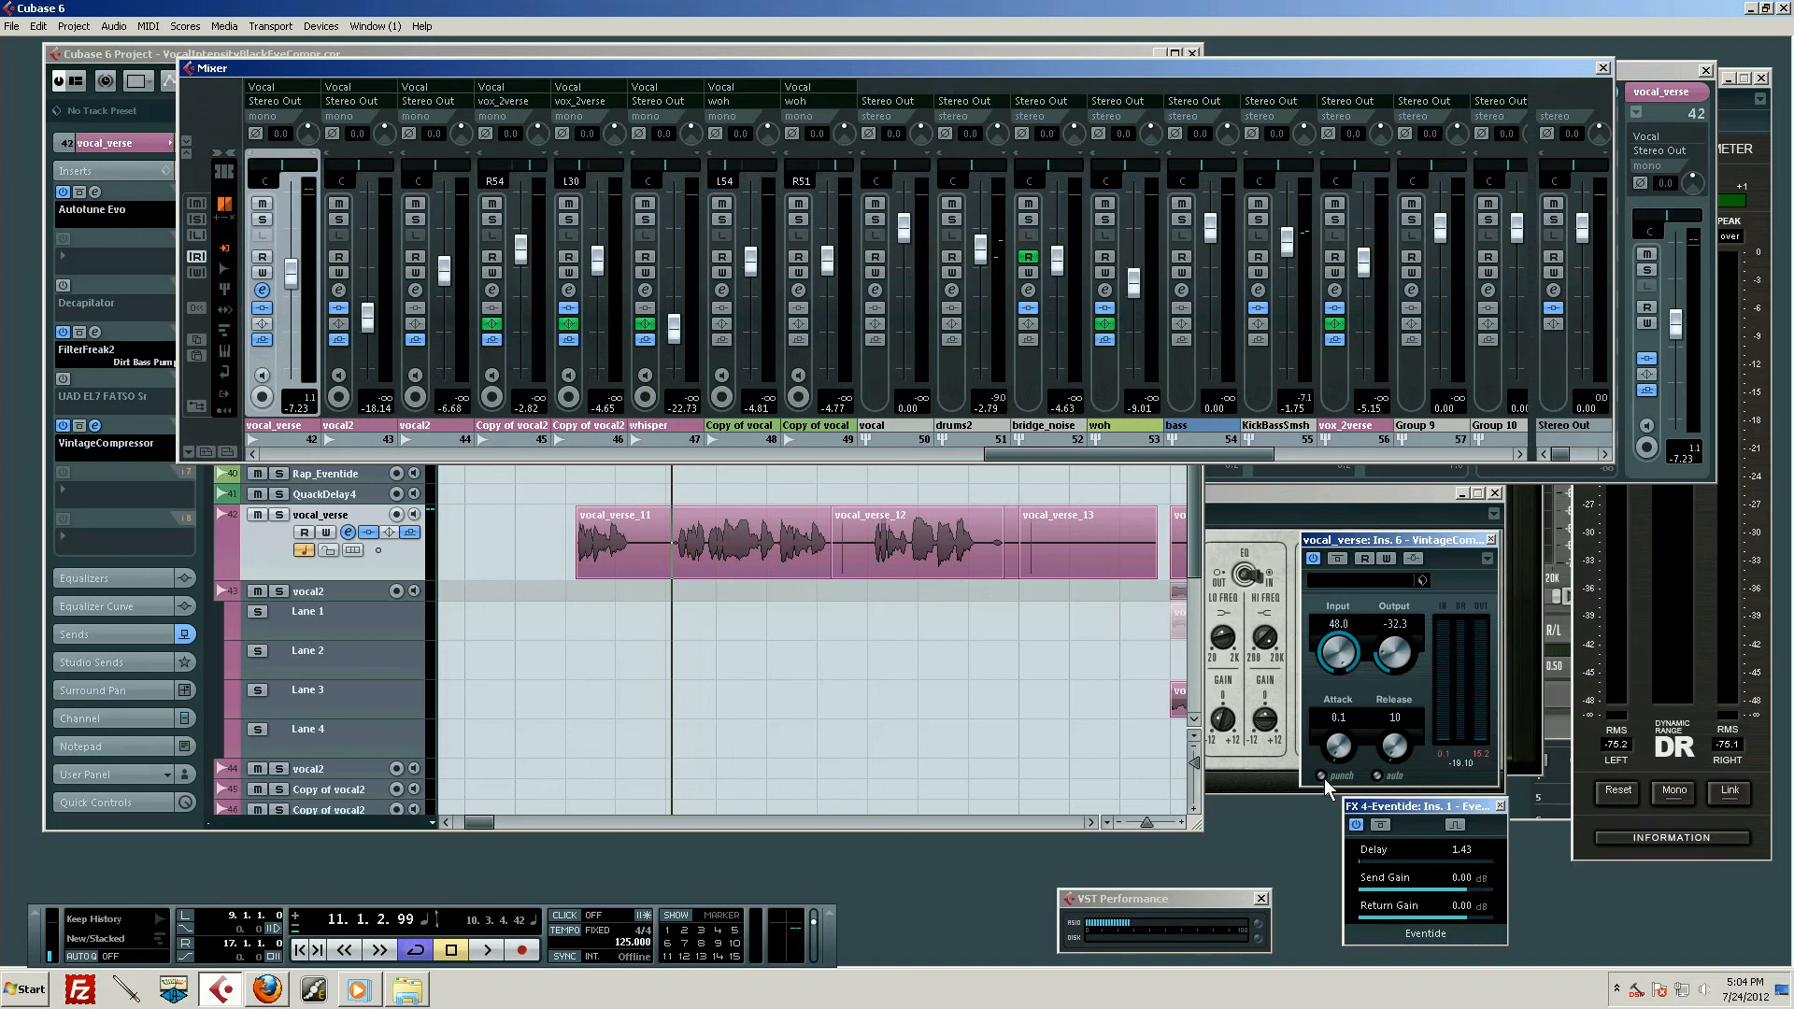
{"action": "scroll", "coordinate": [753, 596], "scroll_direction": "up", "scroll_amount": 2}
{"action": "scroll", "coordinate": [753, 586], "scroll_direction": "up", "scroll_amount": 3}
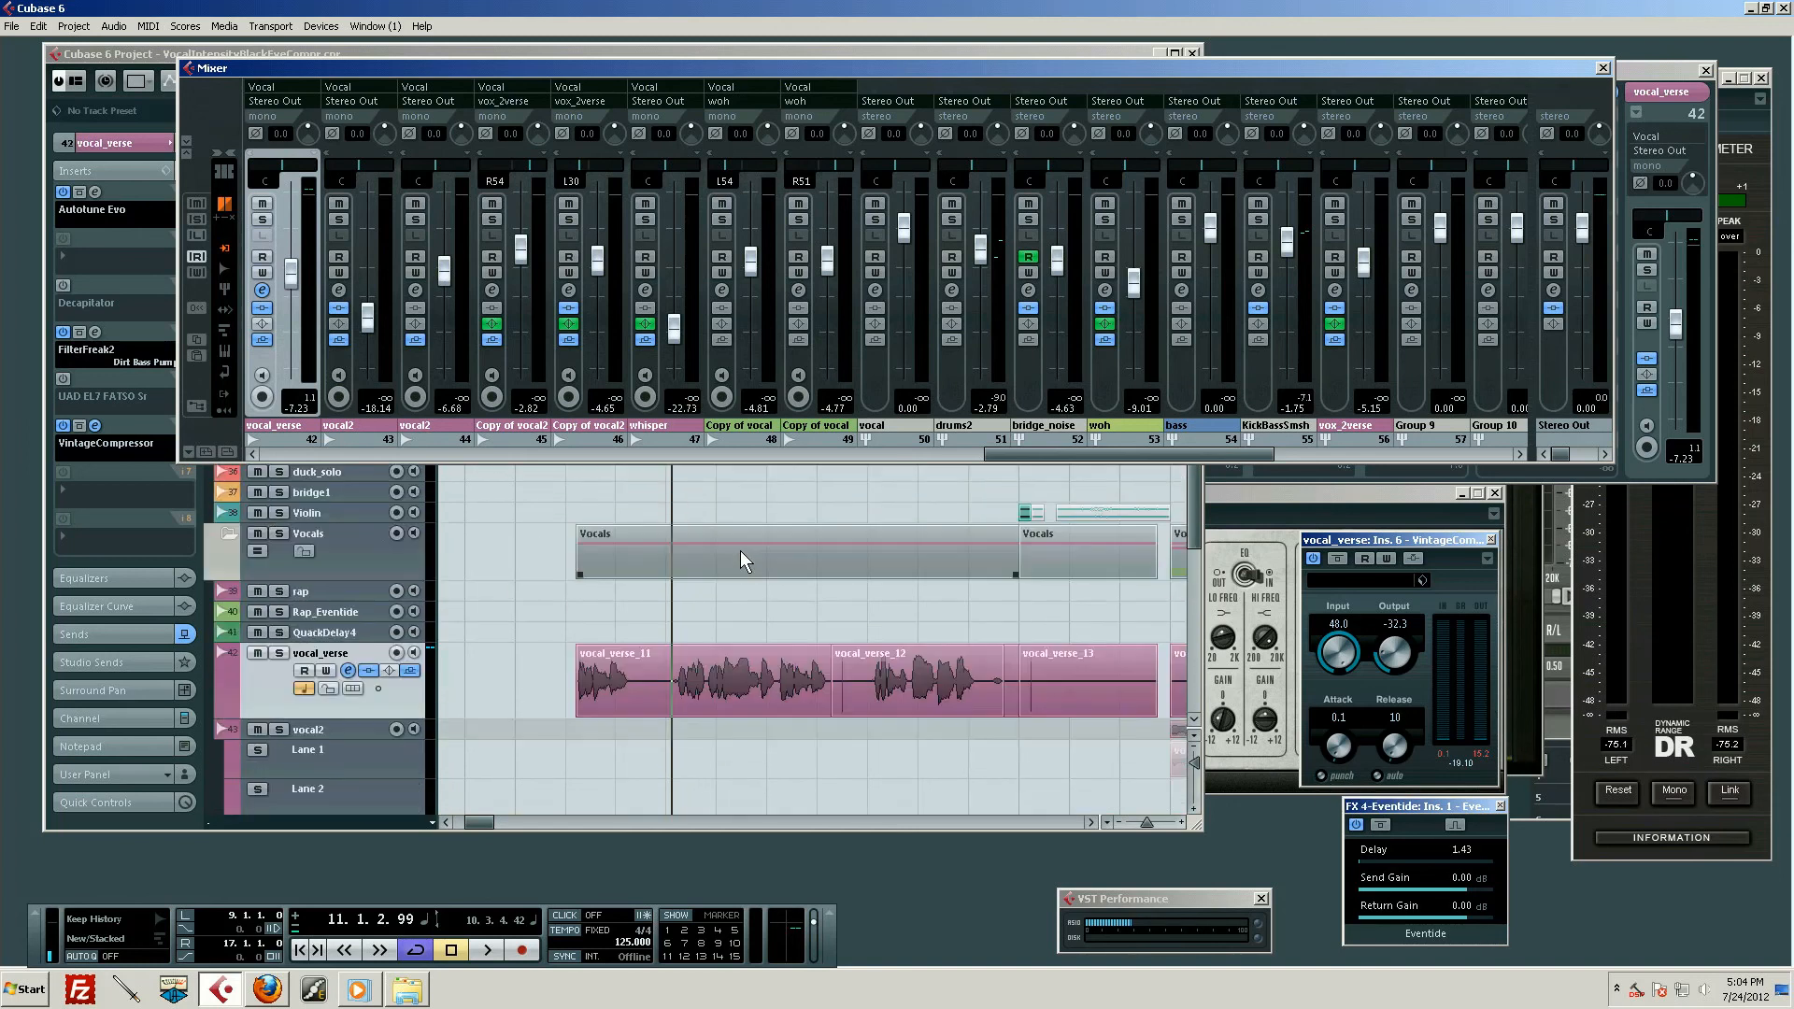